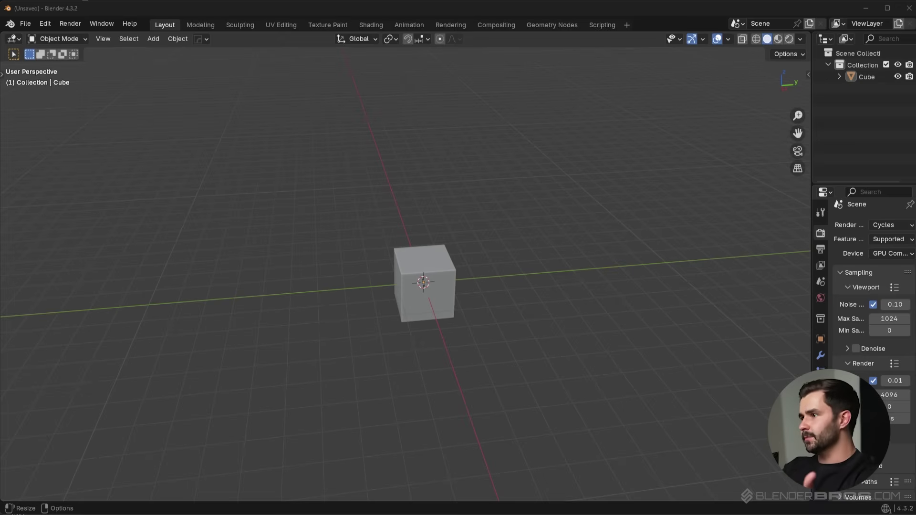
Delete the existing cube and add a new mesh cube at the scene origin
click(425, 262)
key(Delete)
scroll(517, 281, up, 2)
middle_drag(520, 285, 521, 188)
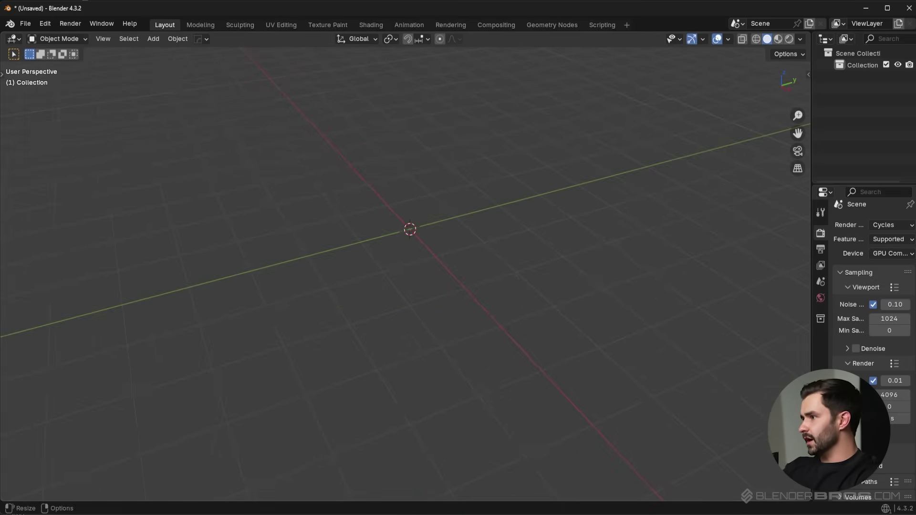
middle_drag(482, 272, 465, 269)
key(shift+a)
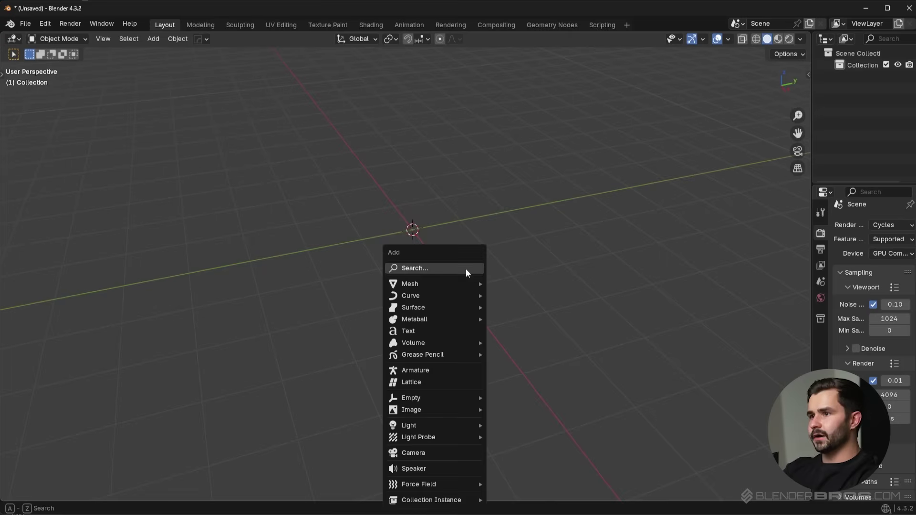
mouse_move(458, 284)
click(522, 322)
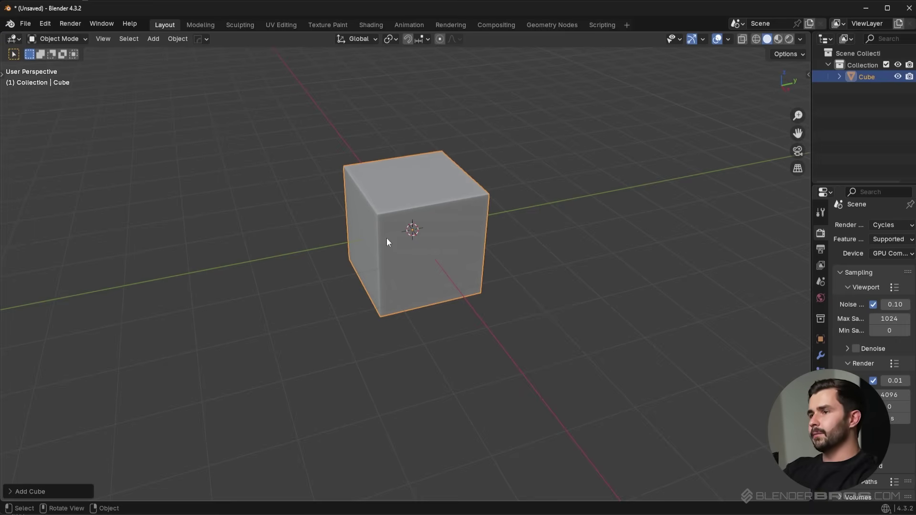
Enter Edit Mode on the cube and inset its top face by about 0.5 m
middle_drag(443, 212, 473, 231)
shift+middle_drag(400, 234, 400, 305)
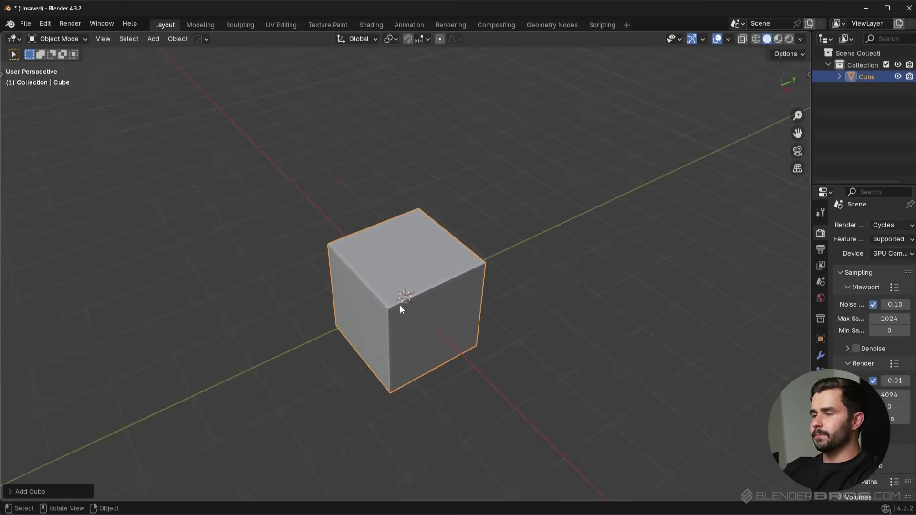
scroll(400, 305, up, 4)
key(Tab)
click(427, 268)
middle_drag(578, 275, 572, 259)
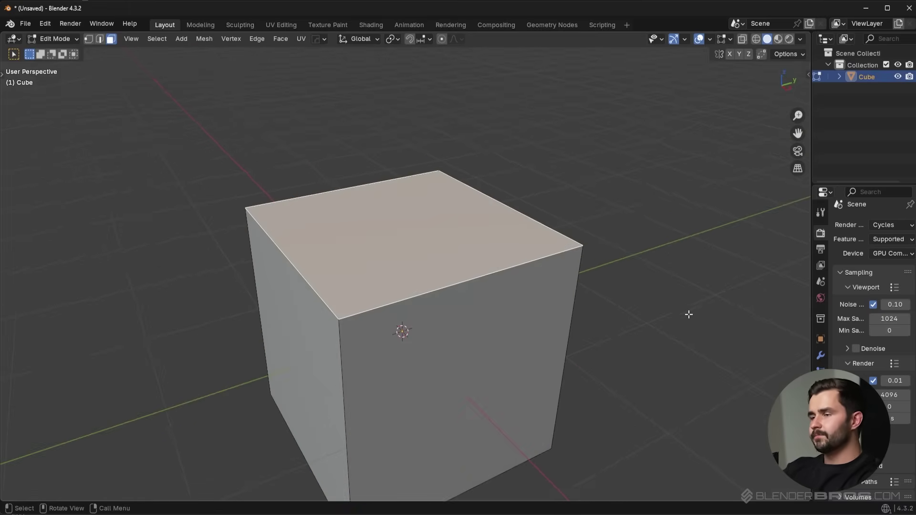
key(i)
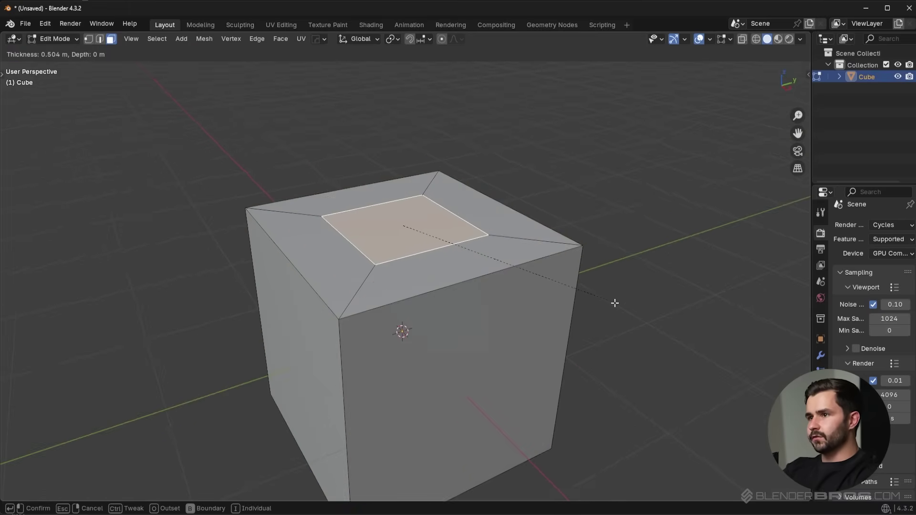
click(617, 308)
shift+middle_drag(564, 293, 600, 270)
Duplicate the inset top face in place and extrude it down into the cube
key(shift+d)
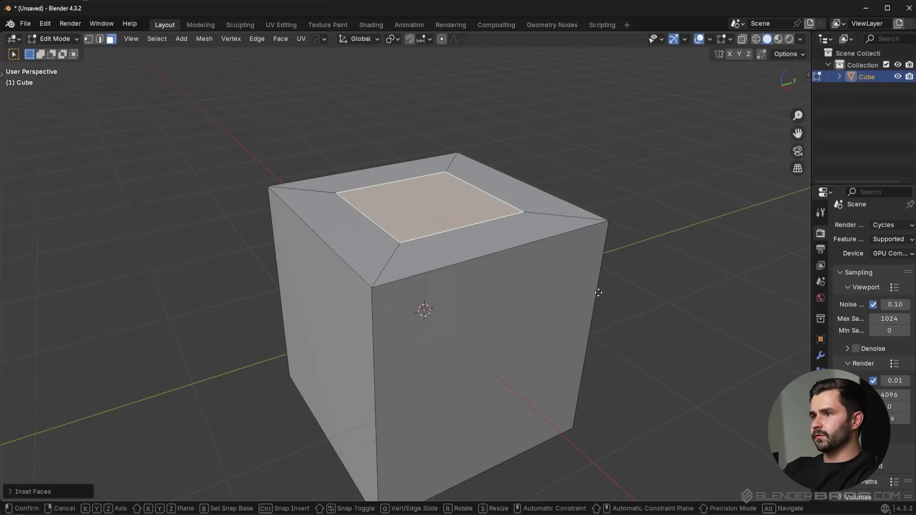
right_click(619, 247)
key(e)
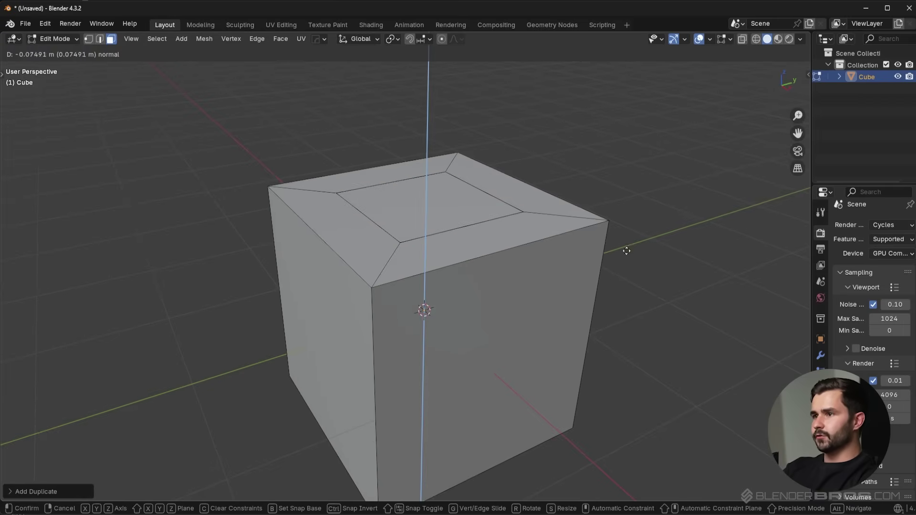
click(629, 294)
Select all vertices of the cube and merge them by distance
key(1)
scroll(502, 290, up, 4)
click(434, 277)
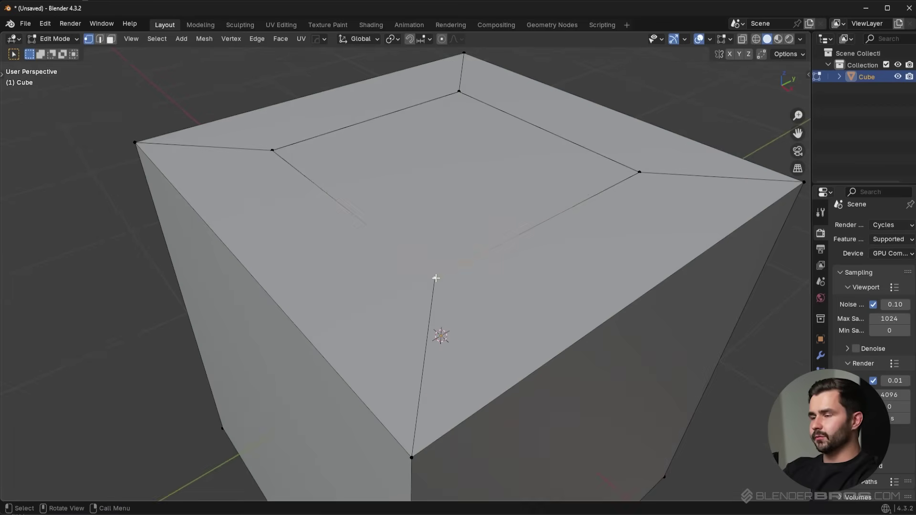
key(g)
right_click(444, 269)
key(a)
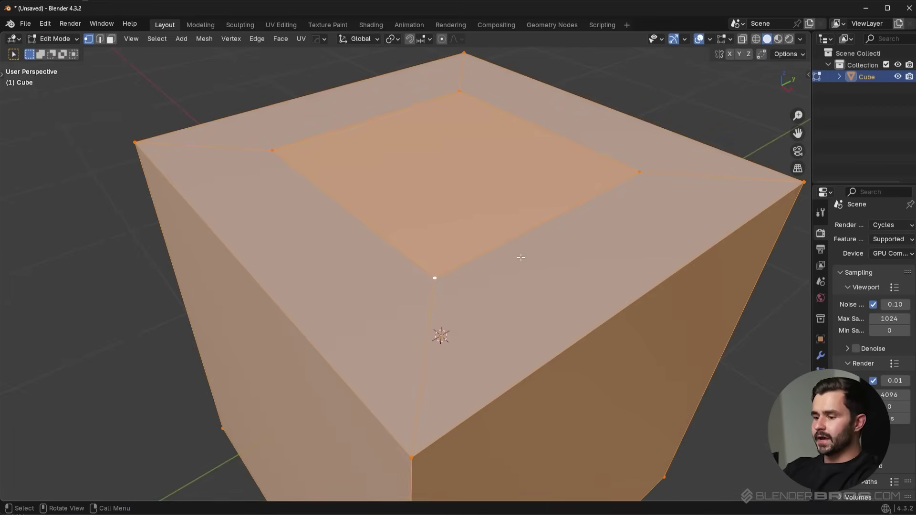
key(m)
click(505, 327)
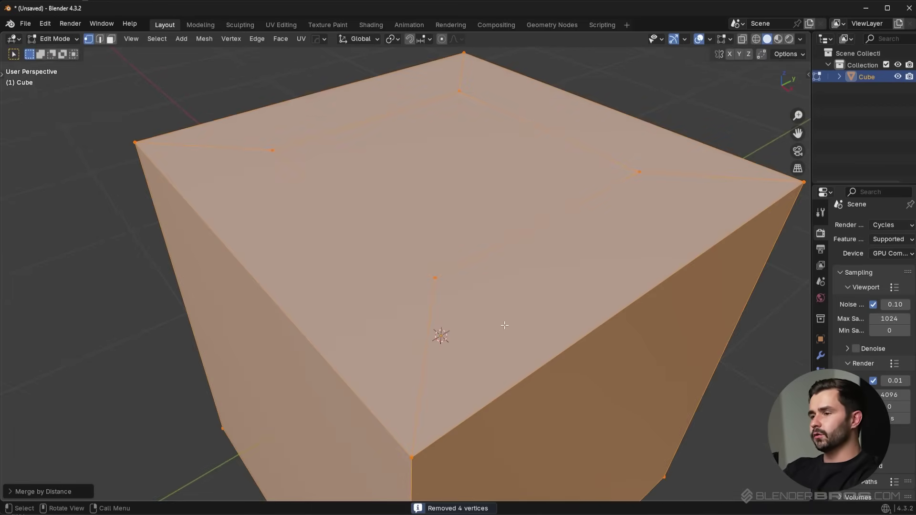
Examine the hidden recess inside the cube in wireframe with nothing selected, and return to solid display
scroll(512, 341, down, 4)
middle_drag(554, 347, 597, 282)
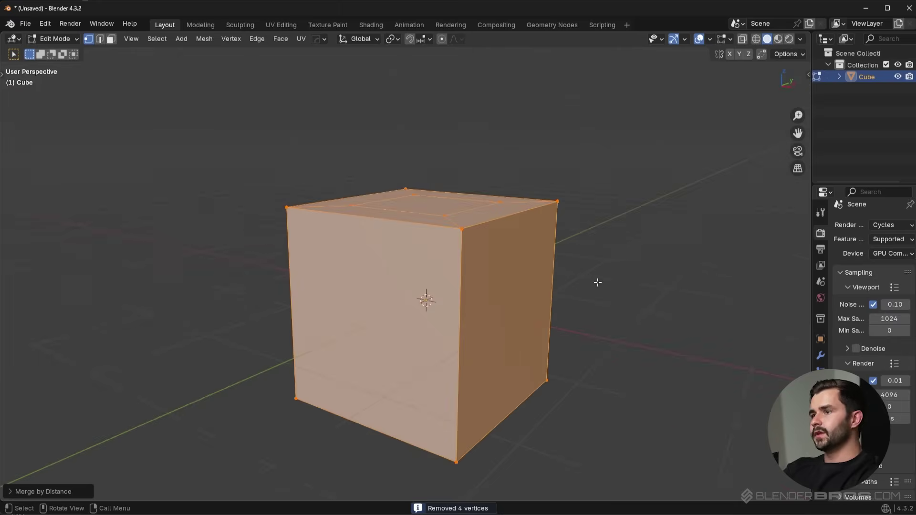
key(alt+z)
middle_drag(587, 318, 550, 307)
key(alt+a)
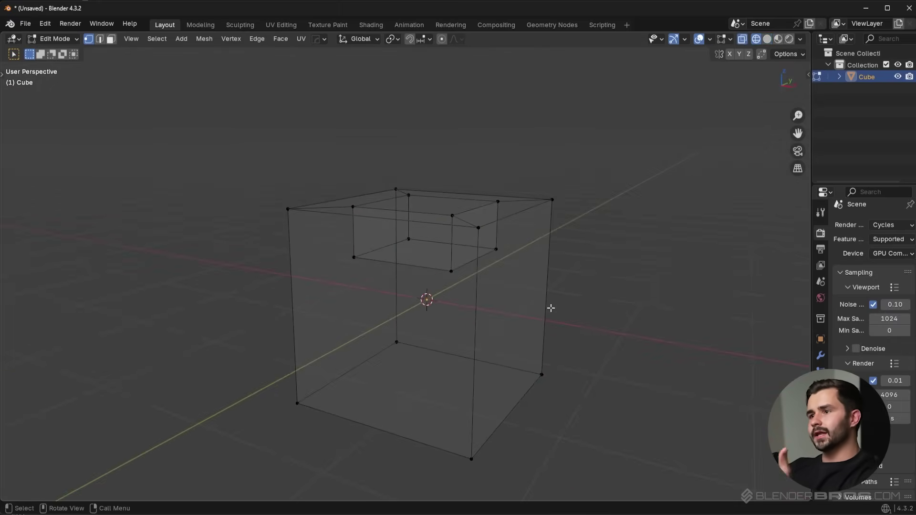
middle_drag(680, 227, 547, 365)
scroll(494, 356, up, 5)
key(alt+z)
Delete the face covering the recess on top of the cube and undo the deletion
key(3)
scroll(463, 251, up, 4)
click(463, 252)
scroll(521, 421, up, 4)
scroll(547, 365, down, 6)
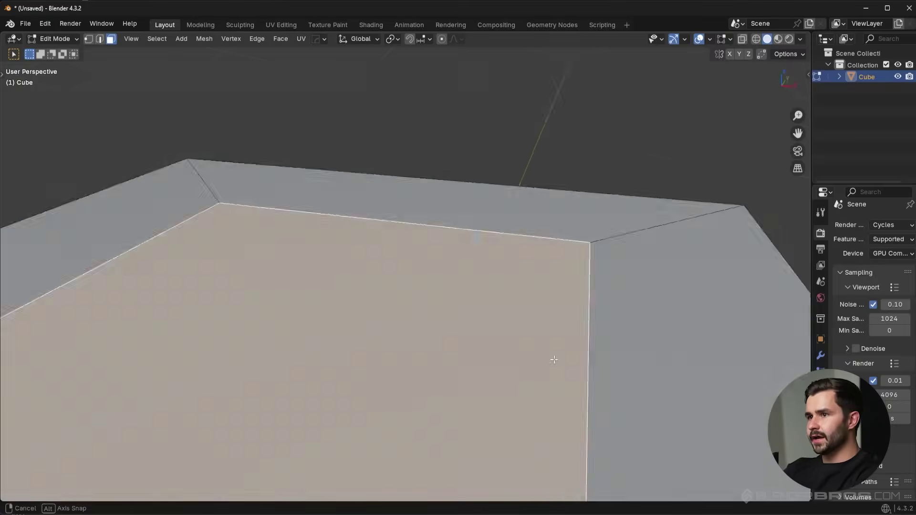
key(x)
click(470, 381)
middle_drag(459, 382, 425, 333)
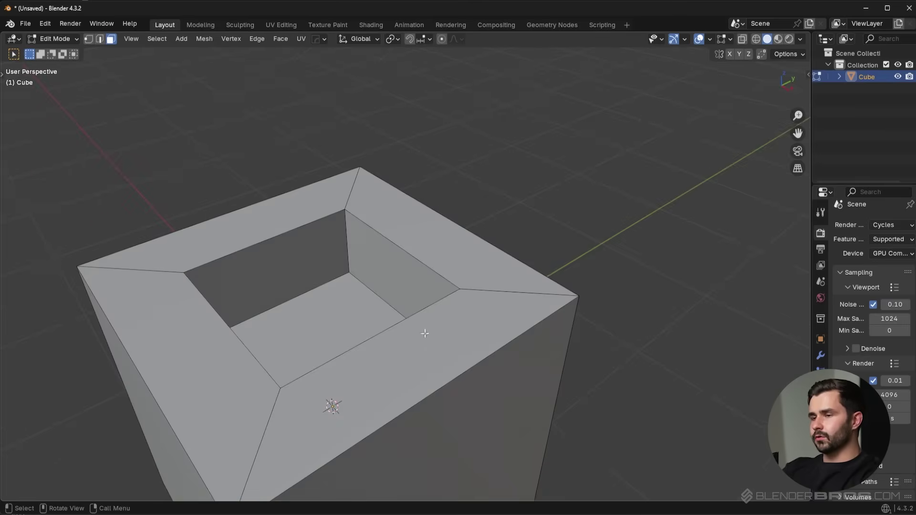
key(ctrl+z)
Run all the 3D Print mesh checks on the cube
middle_drag(482, 314, 525, 299)
click(581, 311)
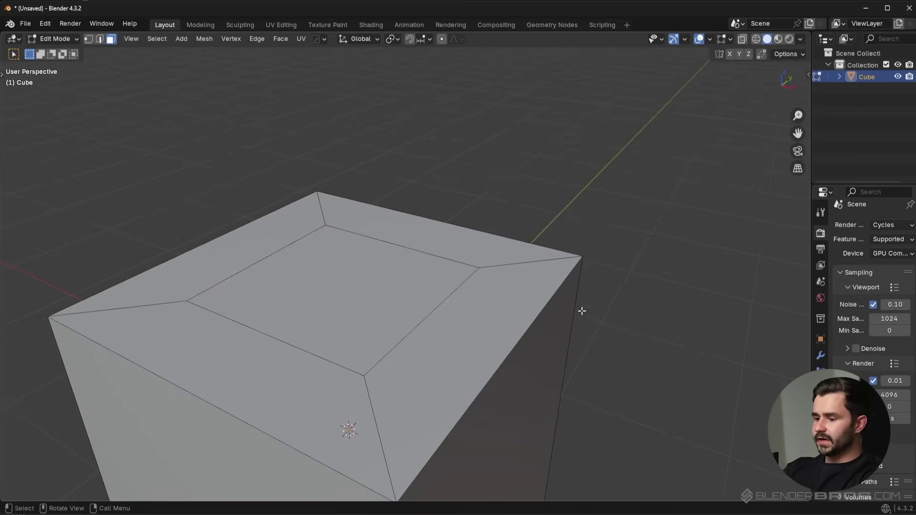
key(n)
middle_drag(737, 269, 759, 370)
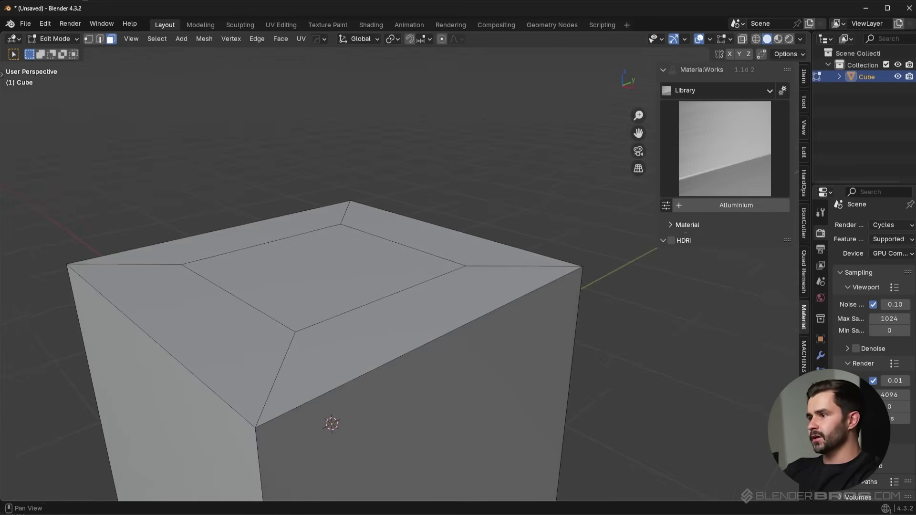
click(803, 395)
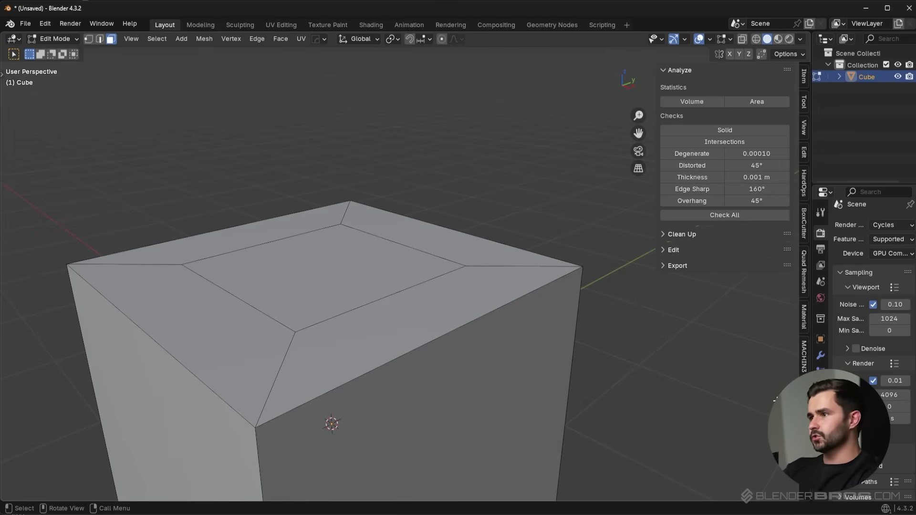
click(731, 215)
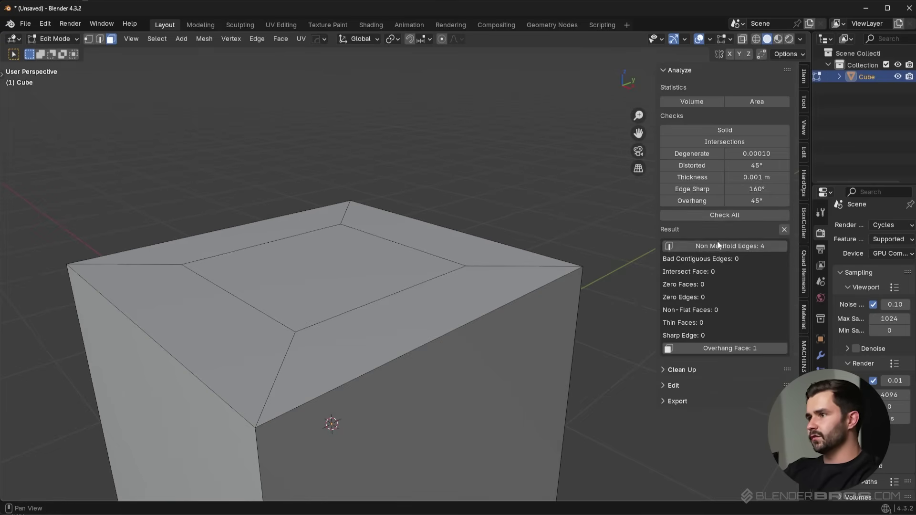
Select the non-manifold edges listed in the check results and view them on the cube's top
middle_drag(522, 274, 557, 231)
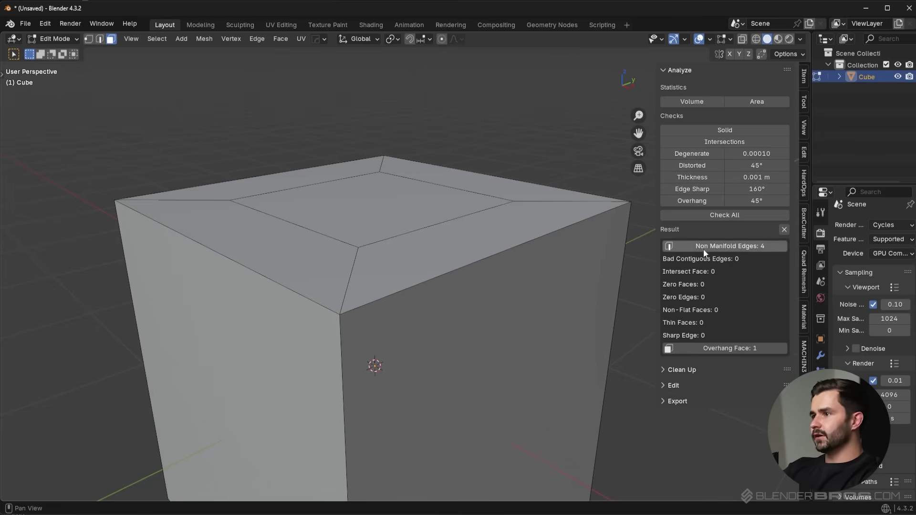
click(731, 246)
middle_drag(511, 210, 518, 245)
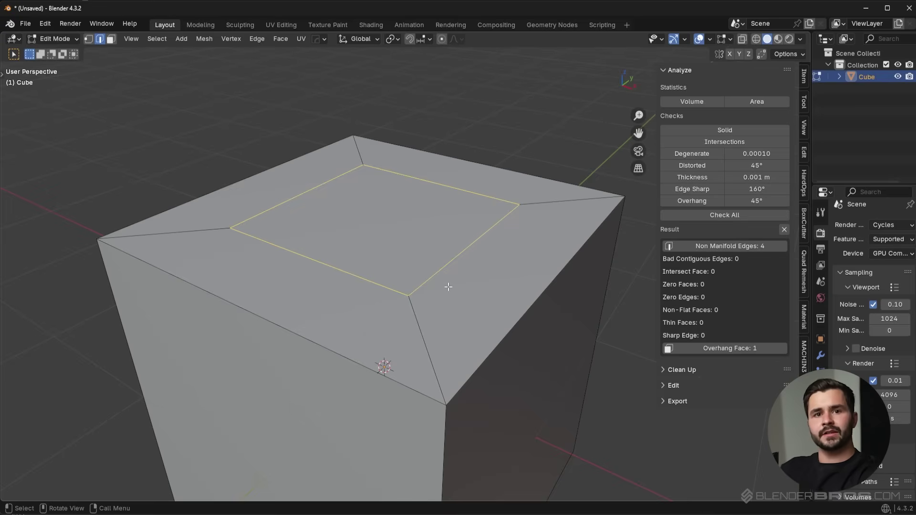
Examine the cube's interior faces in face select mode with wireframe display
key(3)
scroll(357, 266, down, 3)
key(shift+z)
middle_drag(362, 309, 409, 299)
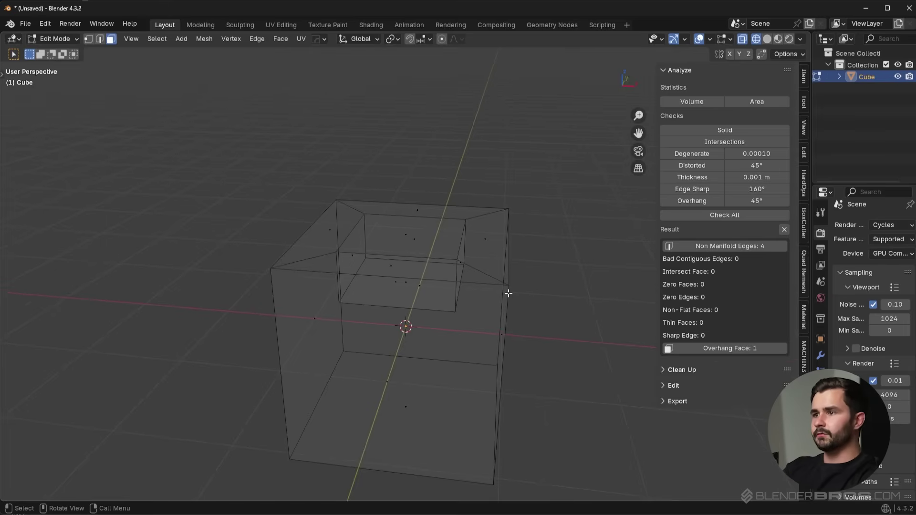
middle_drag(512, 279, 533, 263)
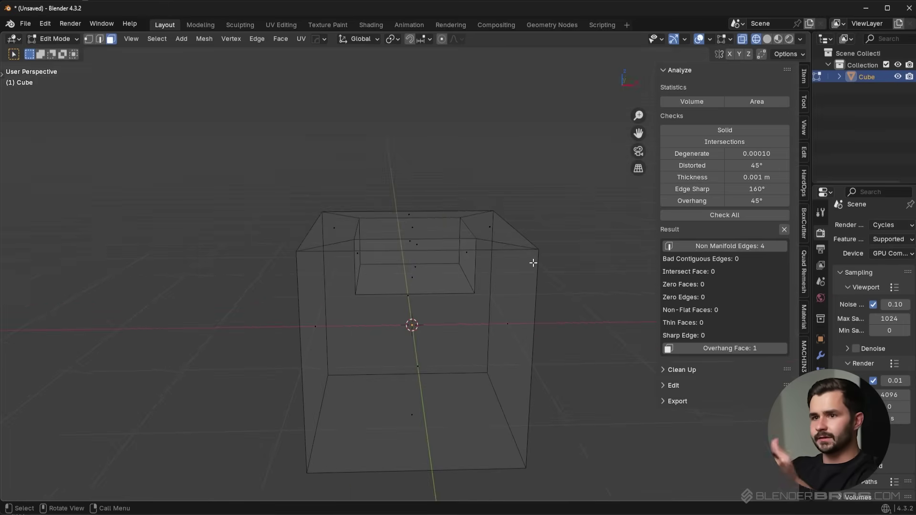
Select all faces by sides with the vertex count equal to 4, and clear the selection
click(152, 41)
mouse_move(208, 201)
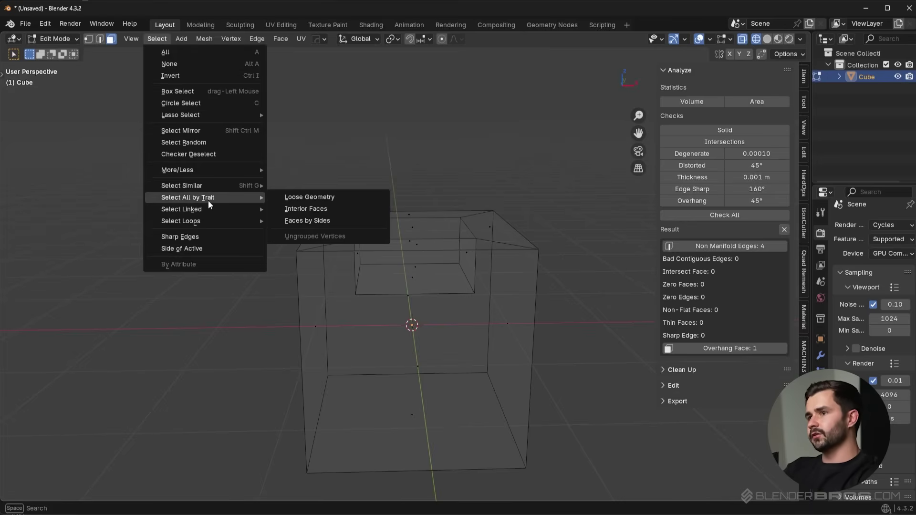
click(309, 220)
middle_drag(119, 420, 56, 493)
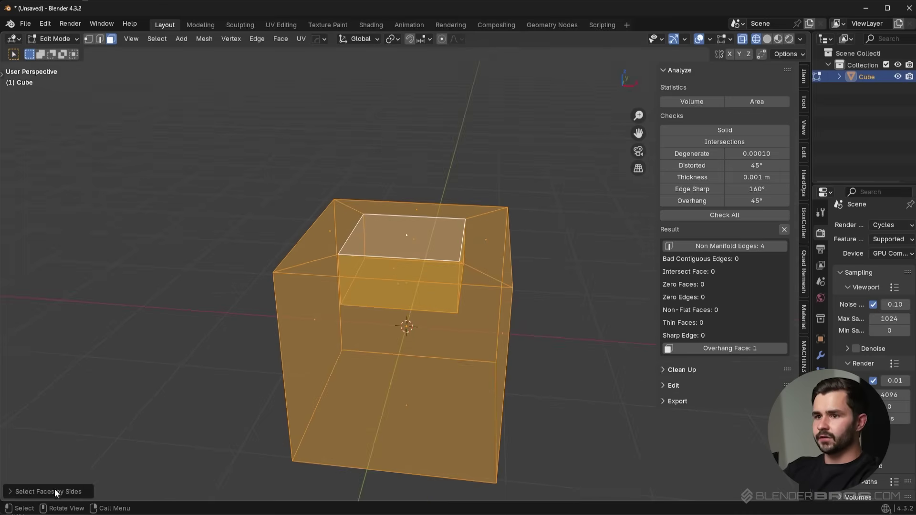
click(56, 492)
middle_drag(441, 313, 390, 327)
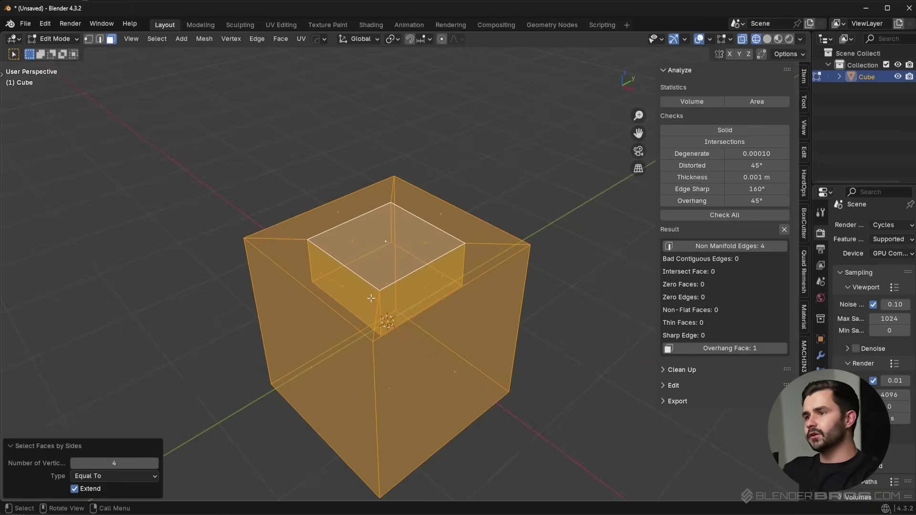
key(alt+a)
Return to solid shading and select the cube's non-manifold edges from the check results
scroll(357, 276, up, 1)
scroll(506, 290, up, 3)
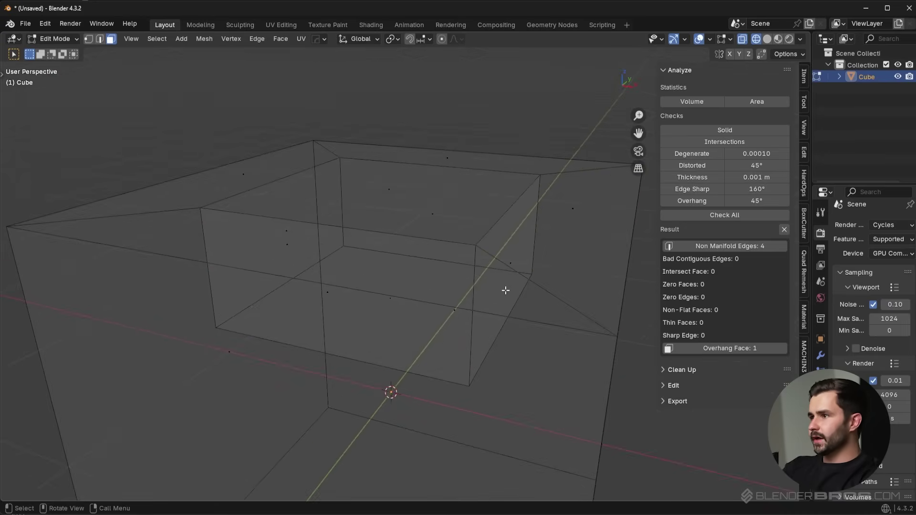
key(z)
click(565, 262)
click(731, 245)
middle_drag(597, 239, 436, 241)
key(alt+a)
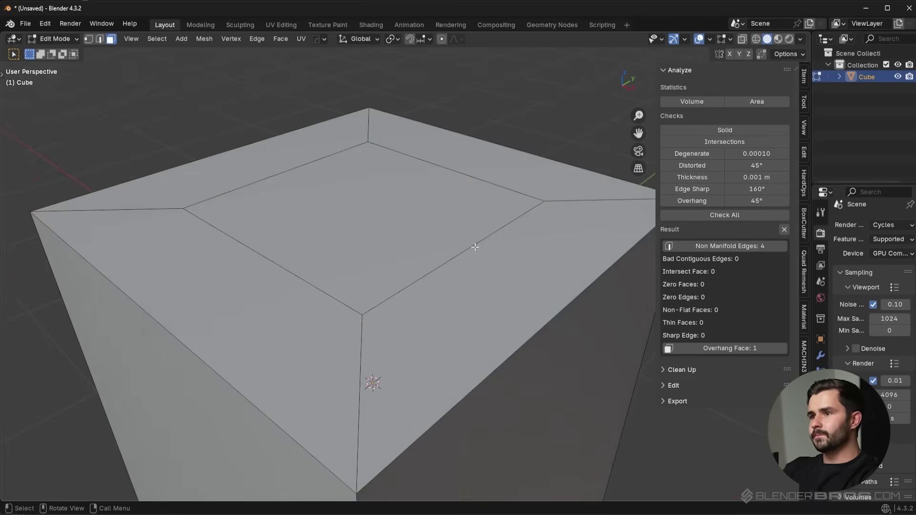
click(728, 245)
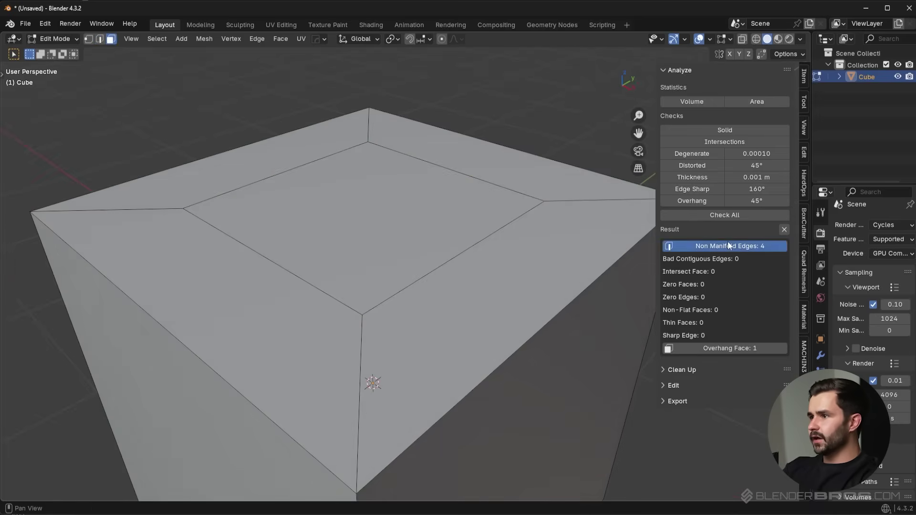
Try the Make Manifold cleanup on the cube
click(697, 375)
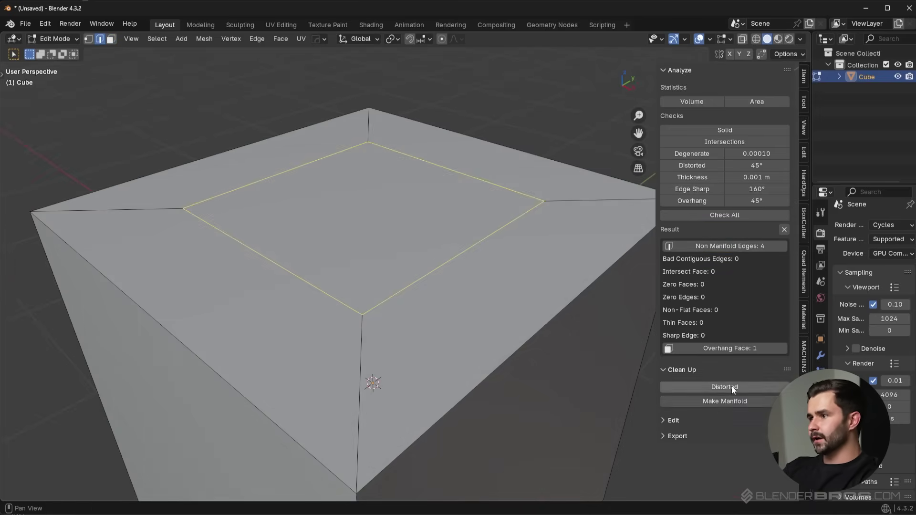
click(734, 402)
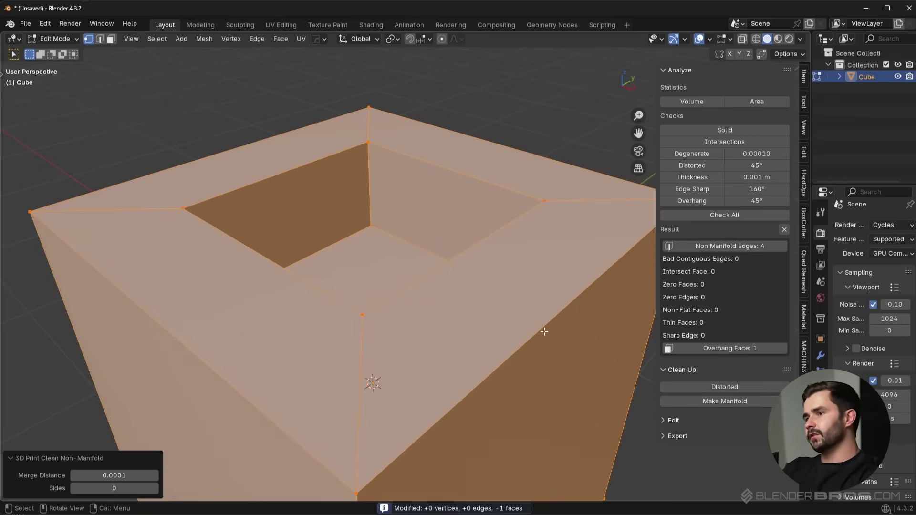
middle_drag(544, 331, 504, 291)
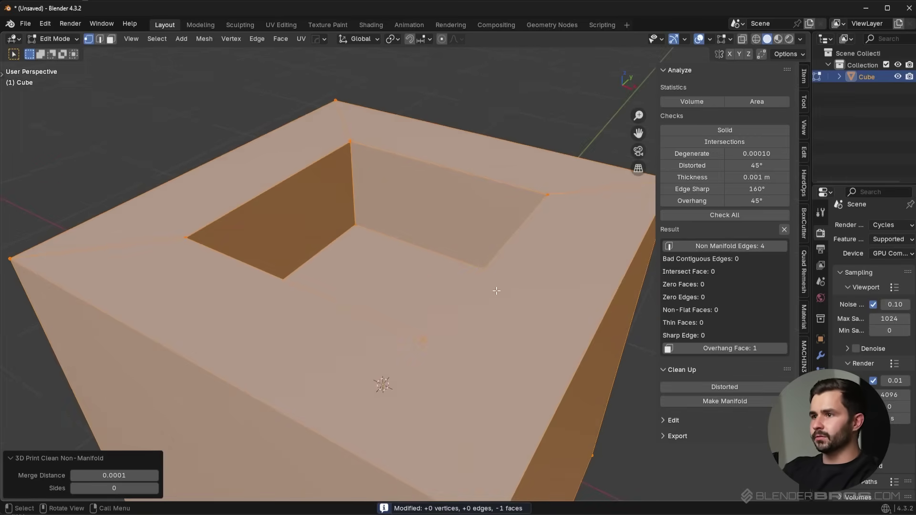
scroll(471, 250, down, 3)
key(alt+a)
Select the face capping the square opening in the cube's upper side and delete it
key(3)
scroll(379, 239, down, 2)
key(Tab)
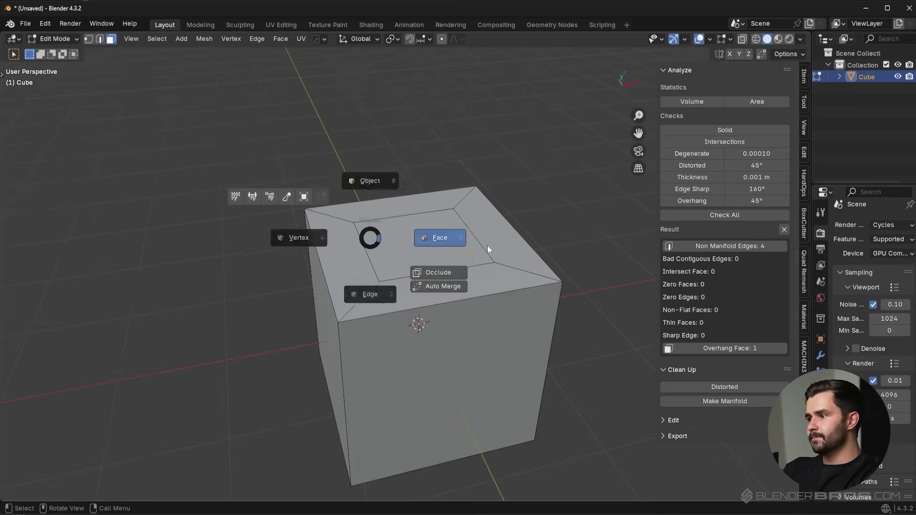
click(488, 246)
middle_drag(488, 245, 464, 262)
click(419, 254)
scroll(477, 278, up, 3)
middle_drag(528, 300, 485, 274)
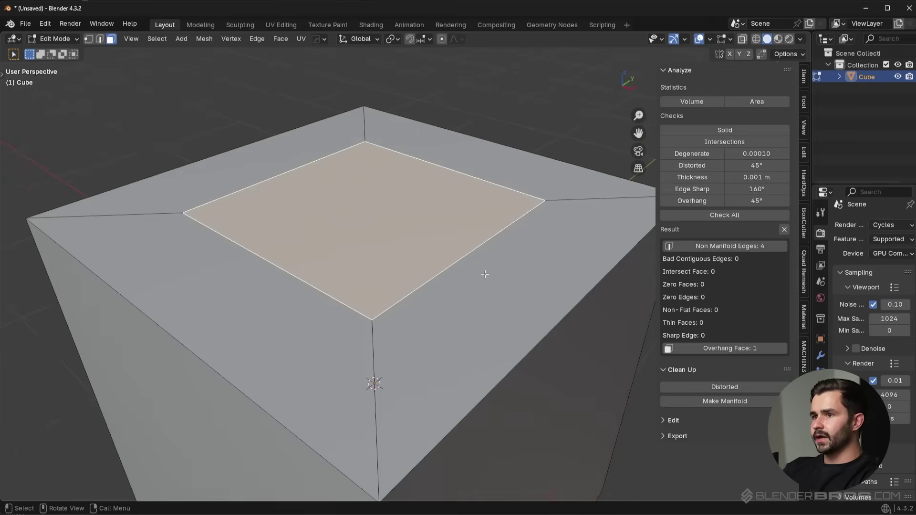
scroll(399, 272, down, 3)
scroll(399, 274, up, 3)
key(x)
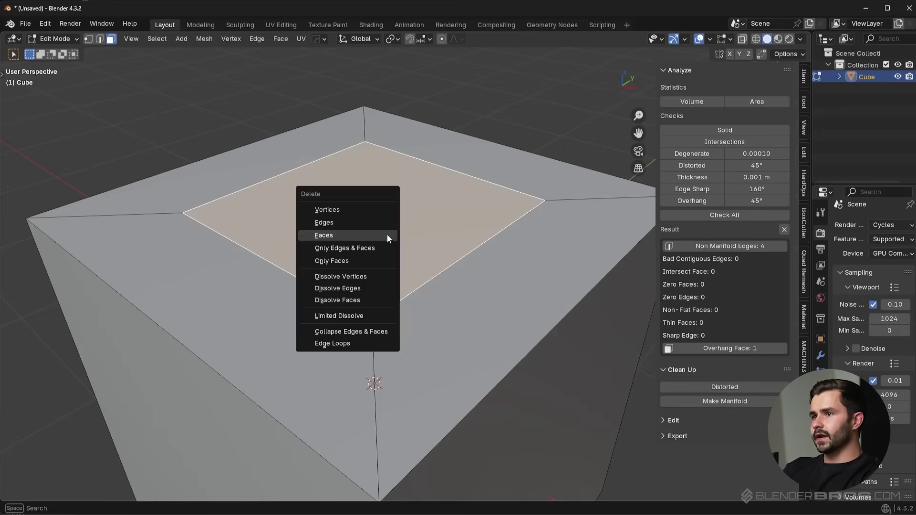
click(339, 235)
scroll(340, 235, up, 2)
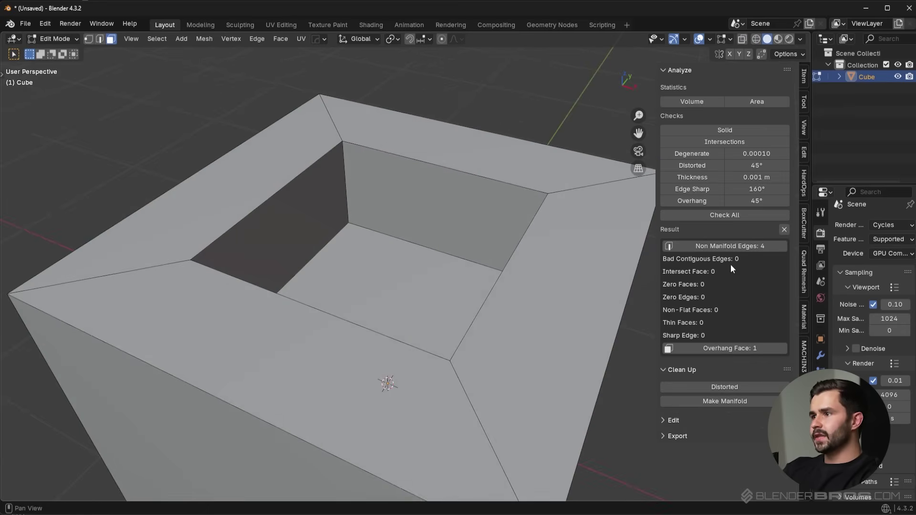
Run all 3D Print checks on the cube again and inspect the opened pocket
click(735, 215)
scroll(402, 296, down, 4)
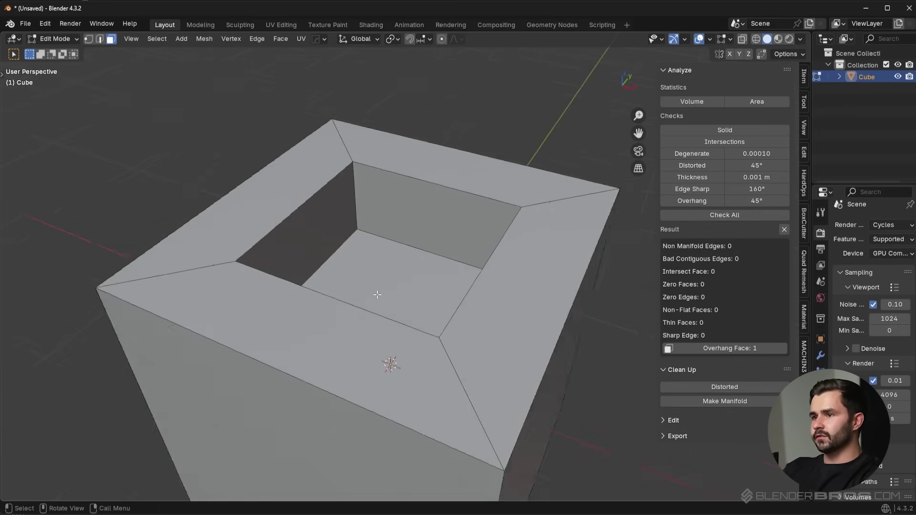
middle_drag(402, 296, 420, 256)
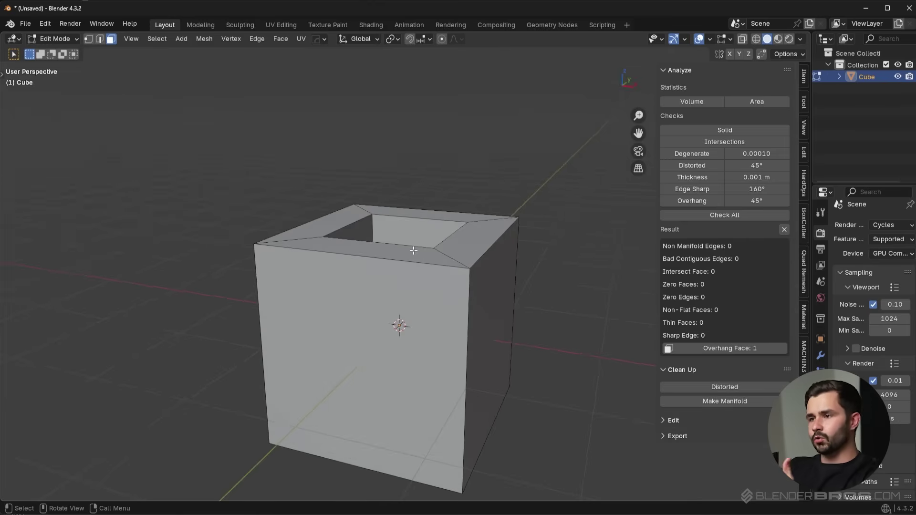
middle_drag(483, 256, 544, 281)
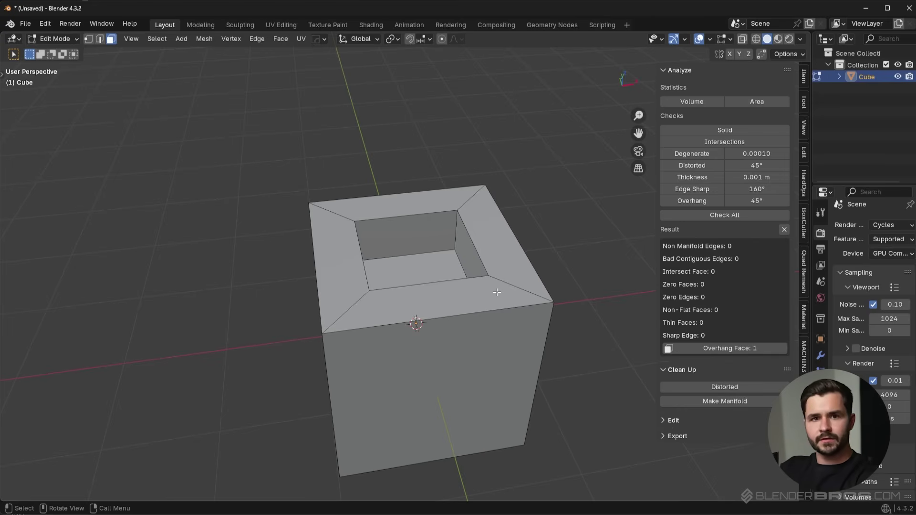
Try the Rip Vertices command on one corner vertex of the cube's square opening
scroll(383, 282, up, 4)
middle_drag(392, 280, 509, 253)
key(n)
key(1)
middle_drag(568, 265, 566, 296)
click(564, 282)
key(F3)
text(rip ver)
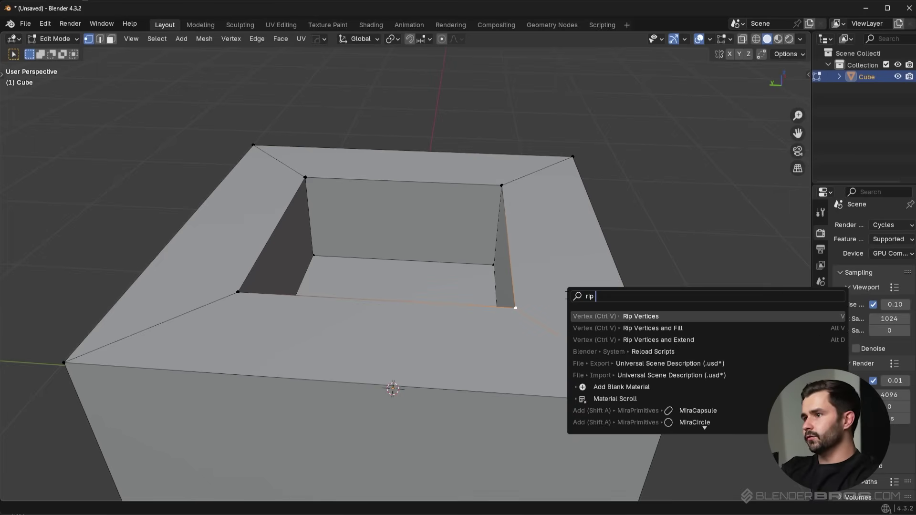
key(Return)
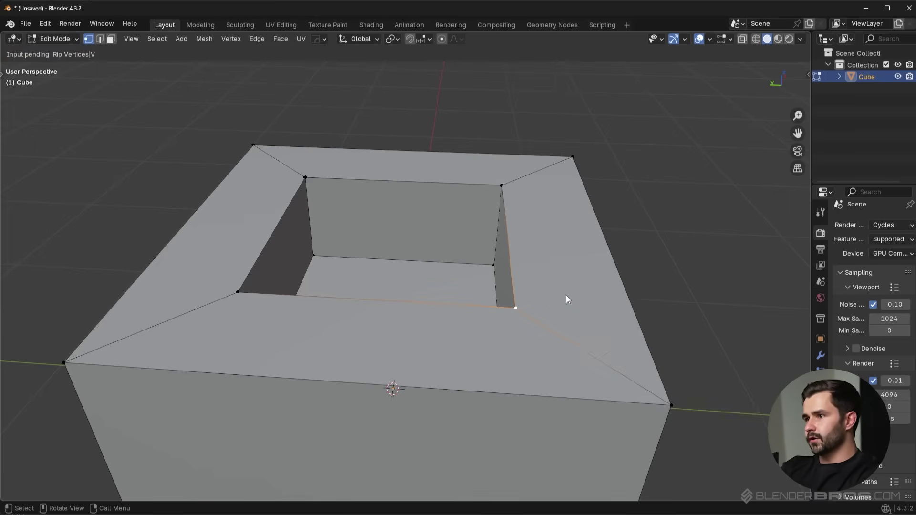
click(512, 309)
middle_drag(515, 308, 451, 360)
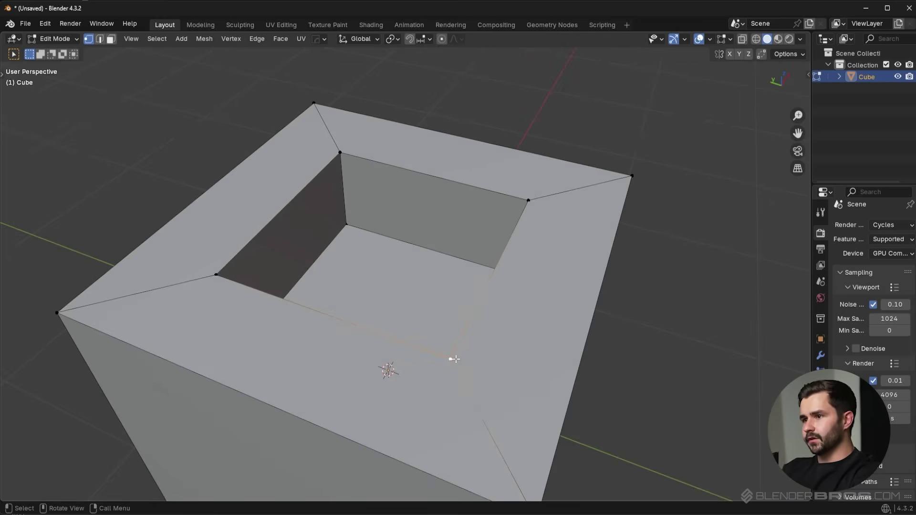
Retry ripping the opening's selected corner vertex and undo that rip
key(F3)
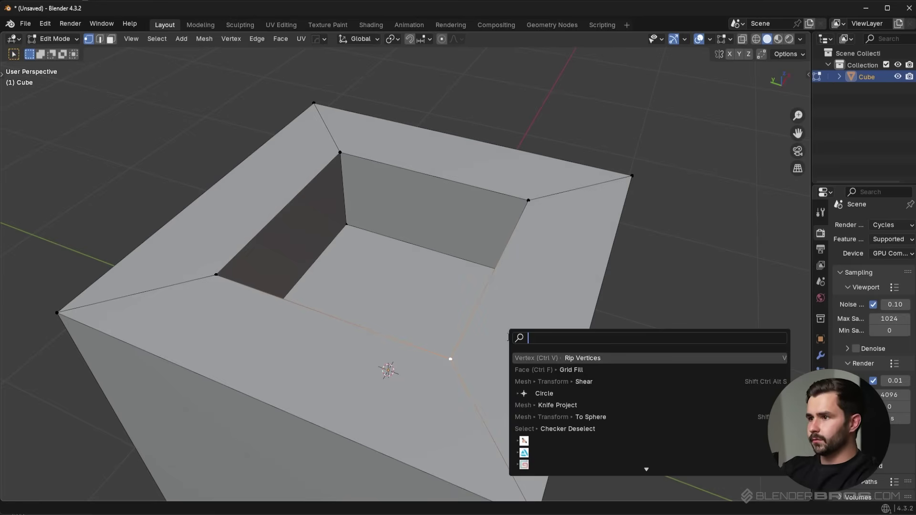
key(Return)
click(488, 376)
click(488, 375)
click(463, 358)
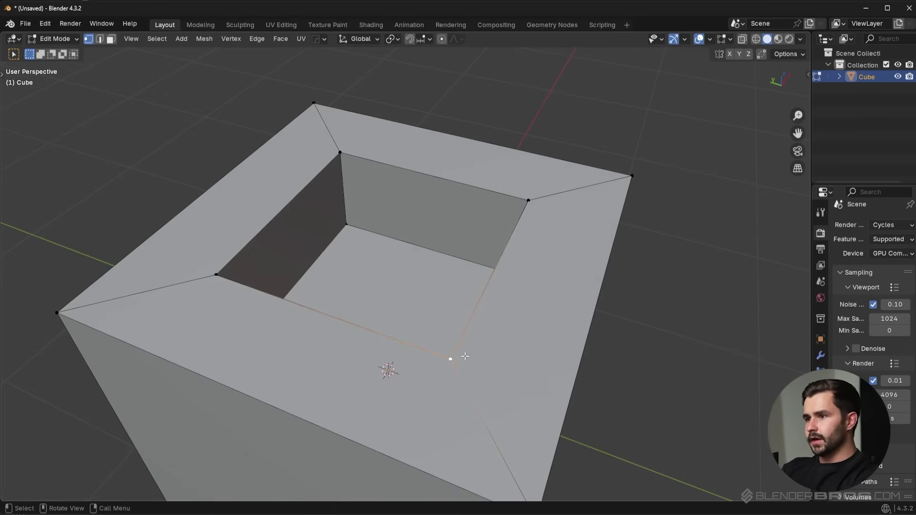
key(v)
click(477, 415)
key(ctrl+z)
Rip the corner vertex of the square opening, leaving the split vertices in the same place
middle_drag(493, 370, 475, 291)
scroll(475, 291, up, 3)
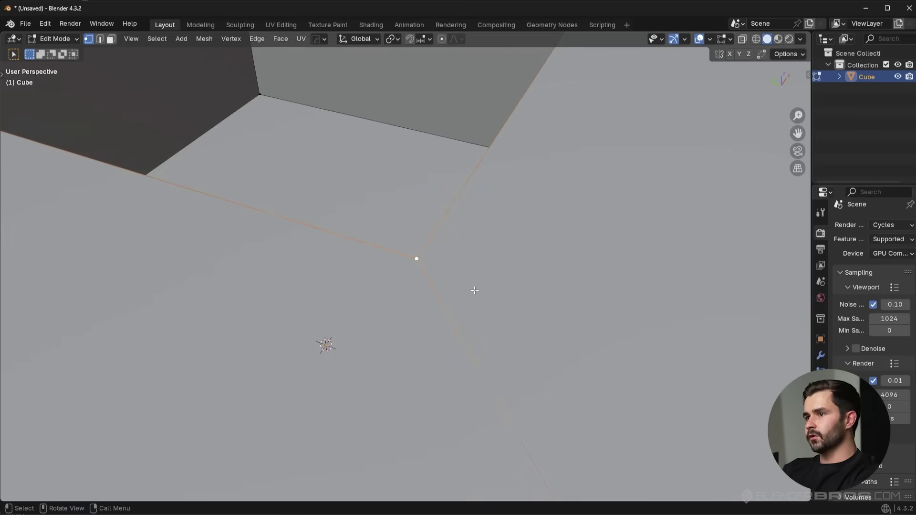
scroll(476, 289, down, 5)
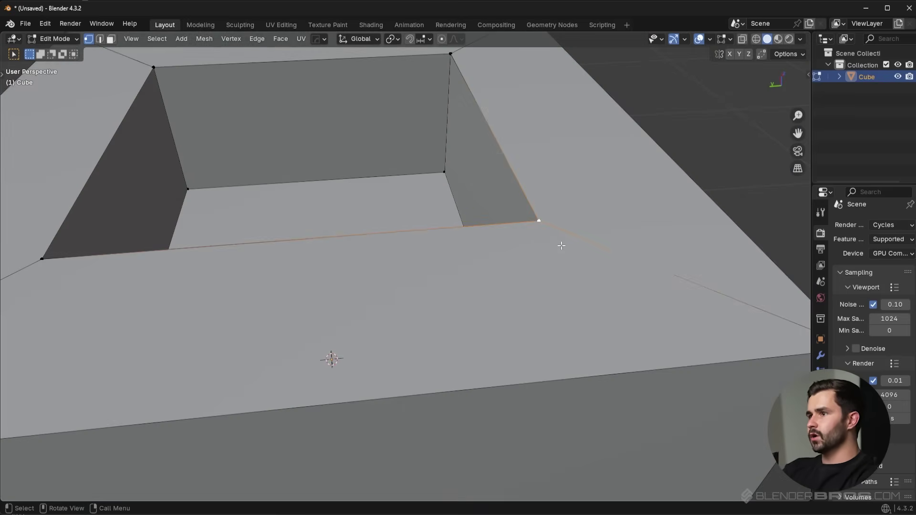
key(v)
click(672, 301)
scroll(645, 280, down, 5)
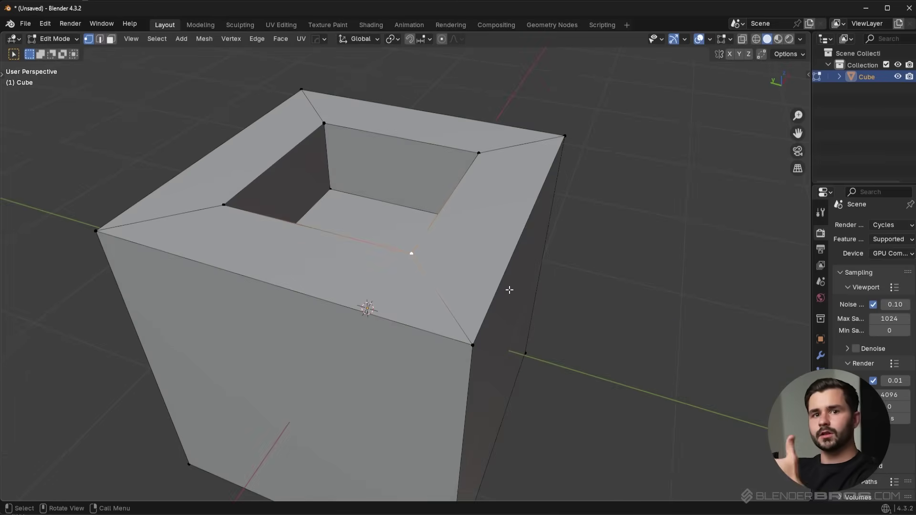
Clear the selection, run all checks on the cube, and select the reported non-manifold edges
key(n)
key(a)
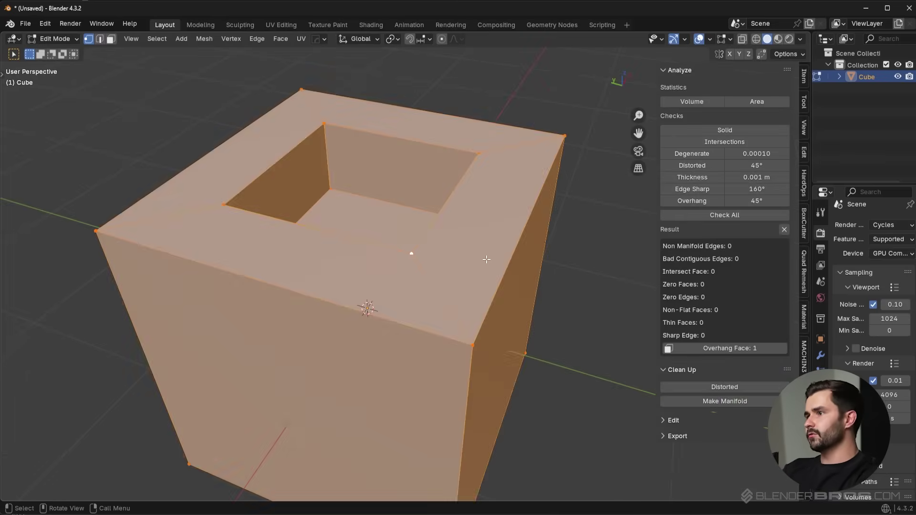
key(alt+a)
click(715, 216)
click(726, 246)
Examine the ripped corner vertex in X-ray view with a trial move that is cancelled
middle_drag(620, 286, 460, 282)
key(alt+z)
key(1)
scroll(461, 283, up, 2)
click(510, 280)
key(g)
right_click(539, 279)
key(shift+z)
Select all faces by sides with the vertex count equal to 4
scroll(430, 300, down, 5)
key(3)
middle_drag(617, 315, 596, 306)
click(157, 38)
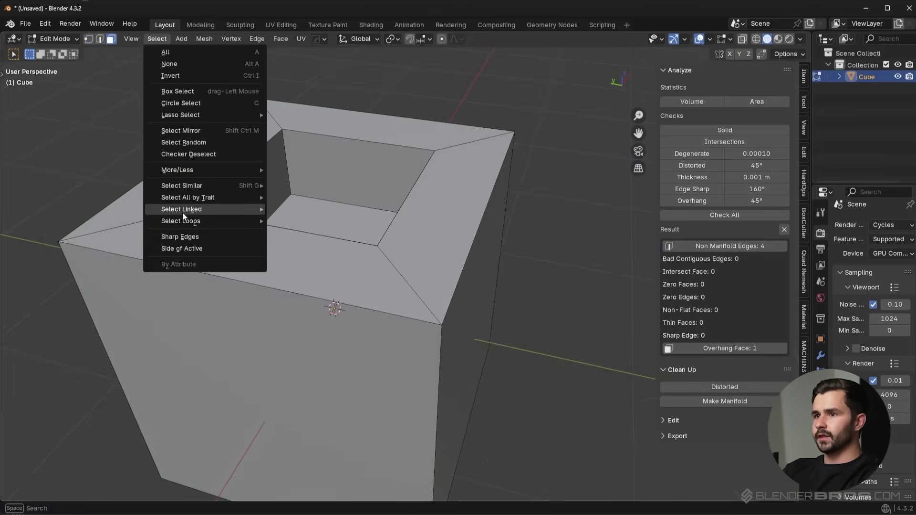
mouse_move(194, 197)
shift+middle_drag(335, 280, 419, 236)
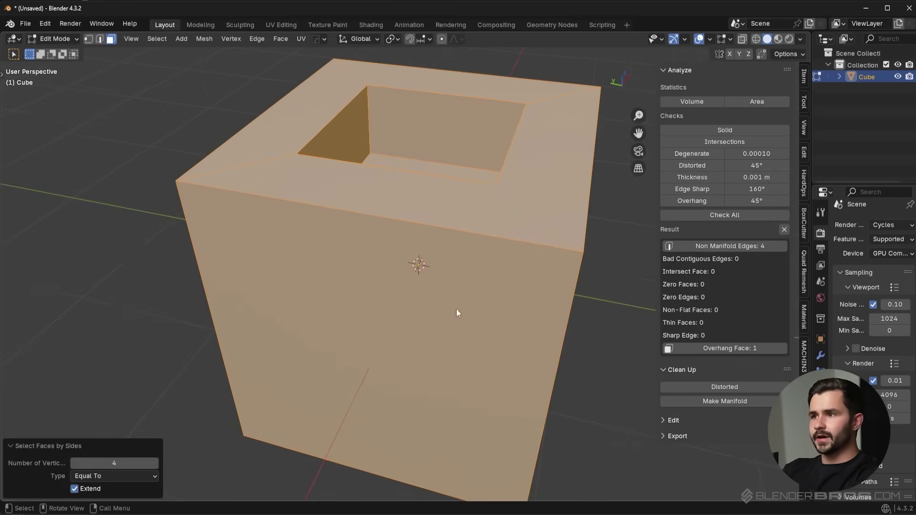
Try a loop cut around the cube's opening, cancel it, and clear the face selection
key(ctrl+r)
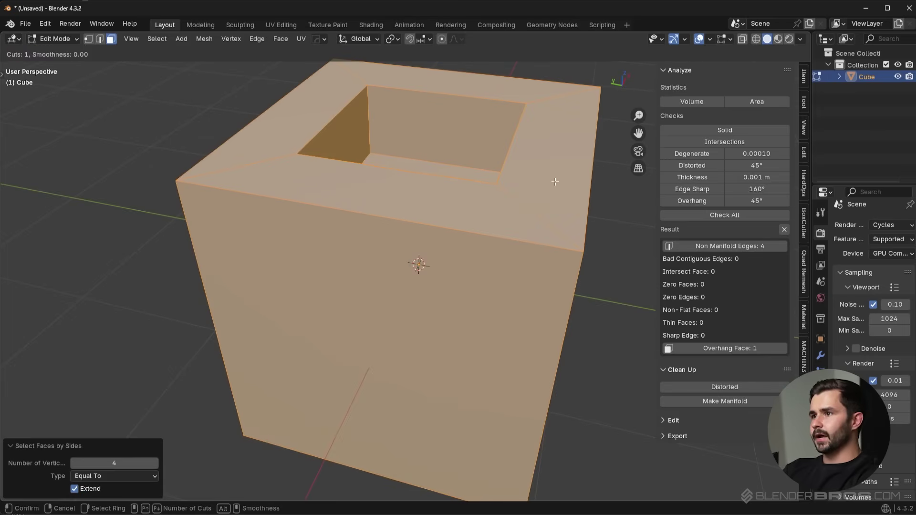
right_click(498, 160)
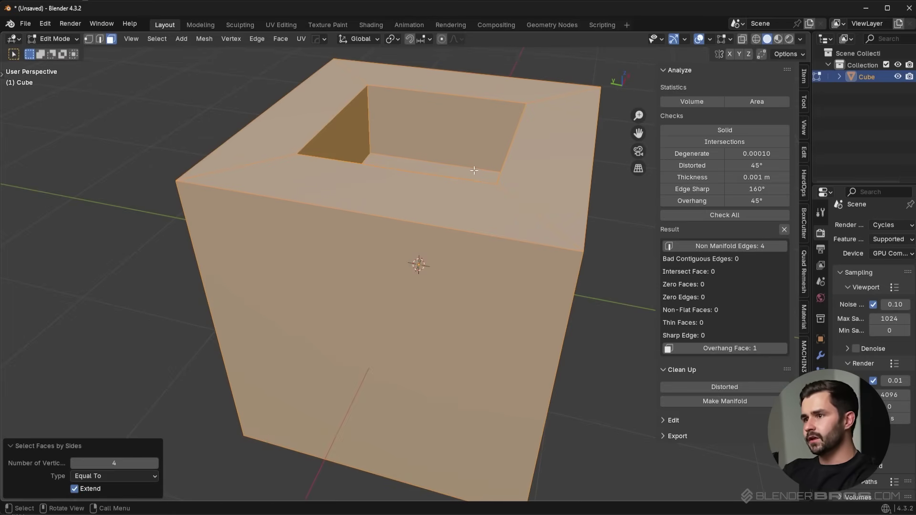
middle_drag(496, 318, 554, 268)
key(a)
key(a)
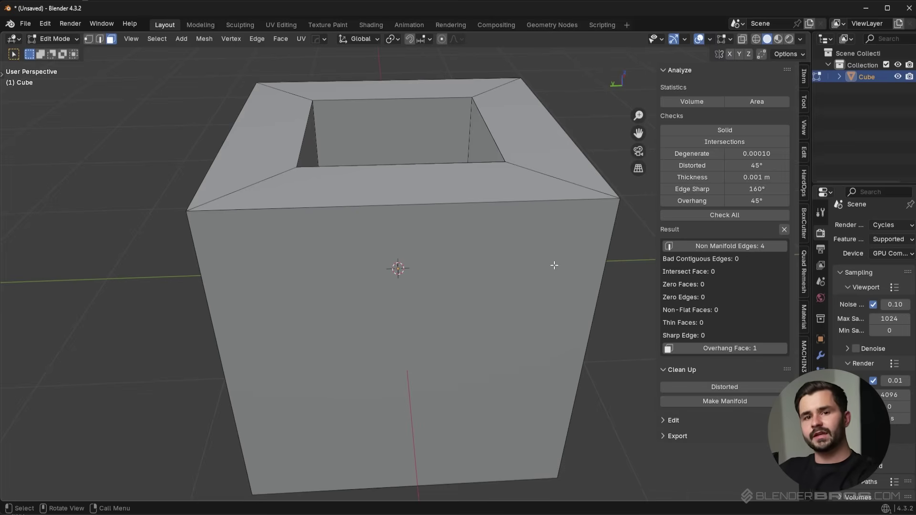
middle_drag(535, 300, 513, 205)
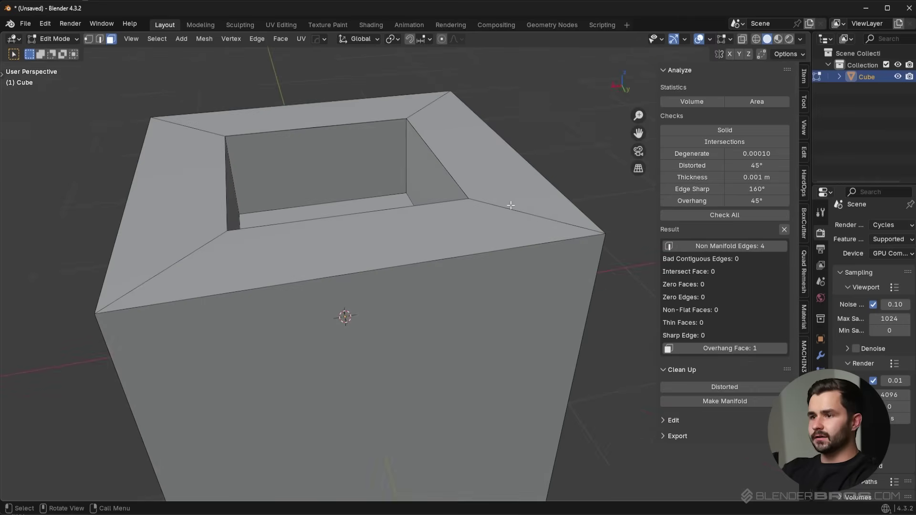
Select the non-manifold edges from the check results to inspect the opening's rim, and clear the selection
click(723, 245)
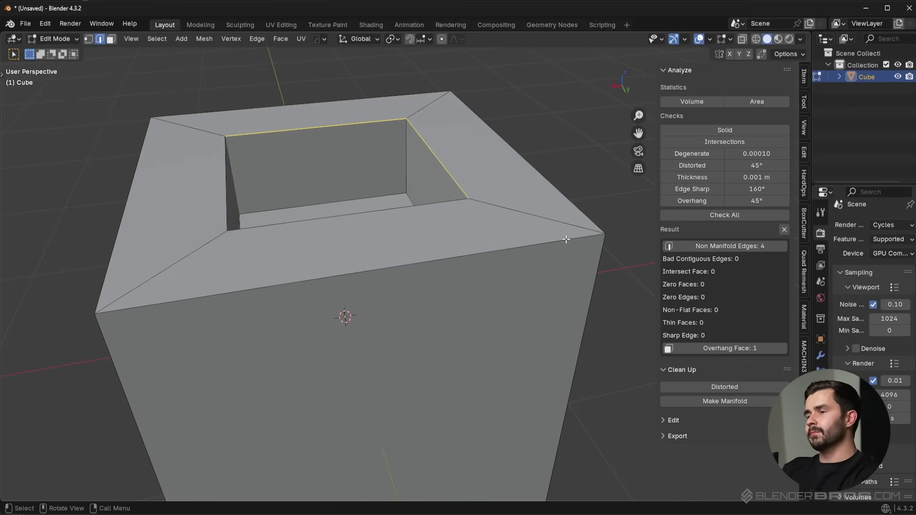
middle_drag(431, 280, 395, 210)
key(a)
key(a)
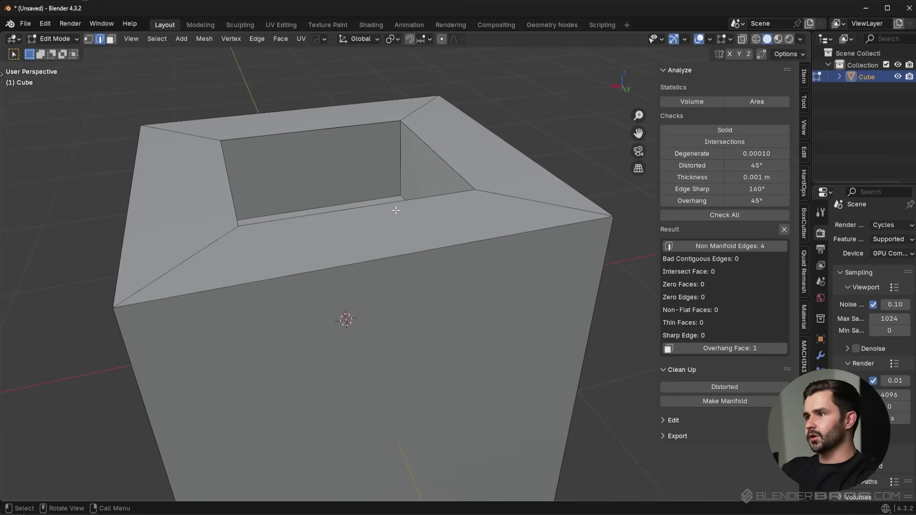
middle_drag(600, 213, 414, 187)
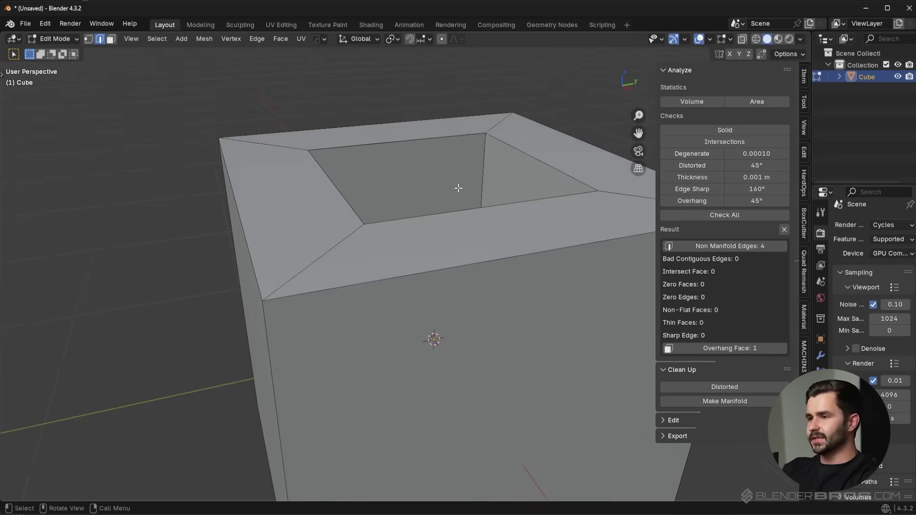
Run the MACHIN3 Clean Up on the whole cube at a 0.0001 distance and repeat all checks
key(s)
middle_drag(415, 372, 397, 403)
scroll(396, 403, down, 3)
key(a)
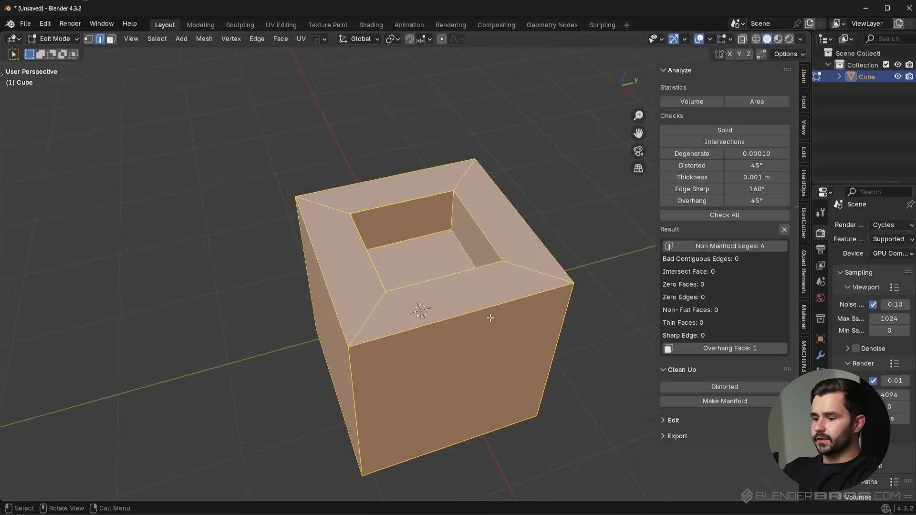
key(3)
scroll(521, 299, up, 2)
click(752, 215)
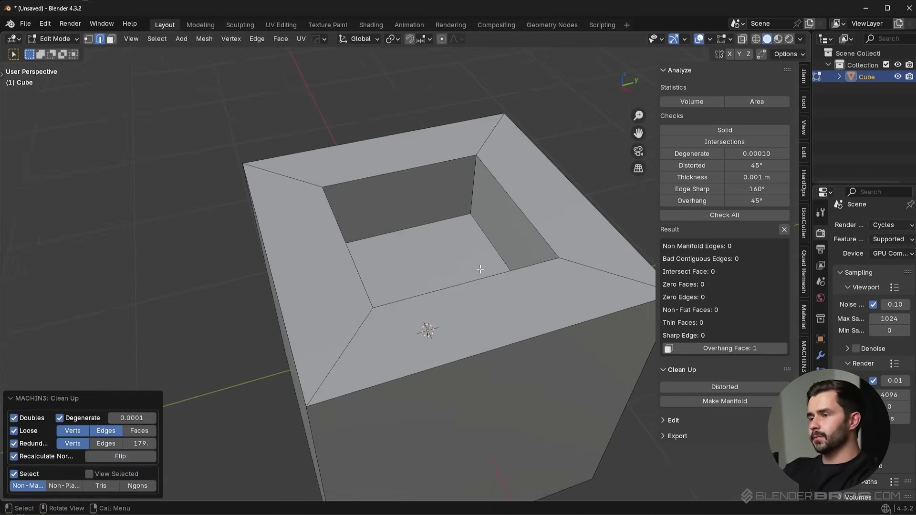
Select the cube's bottom face in face select mode and delete it
middle_drag(480, 269, 531, 232)
middle_drag(438, 334, 420, 251)
key(3)
click(440, 306)
key(x)
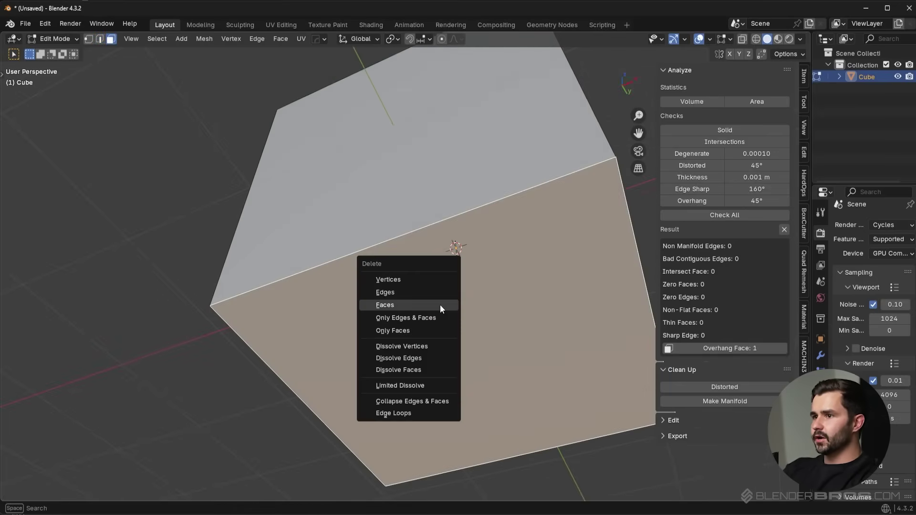
click(440, 304)
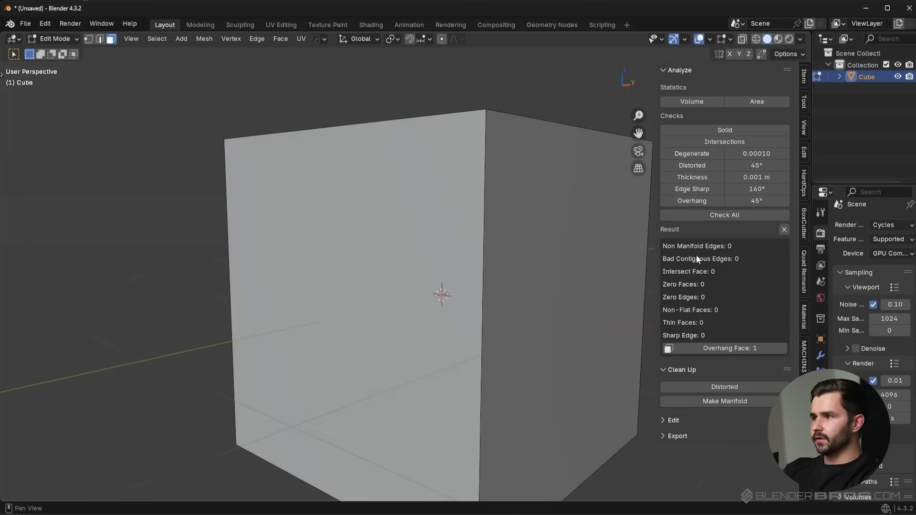
Run all checks again and examine the non-manifold edges around the cube's missing bottom face
click(725, 216)
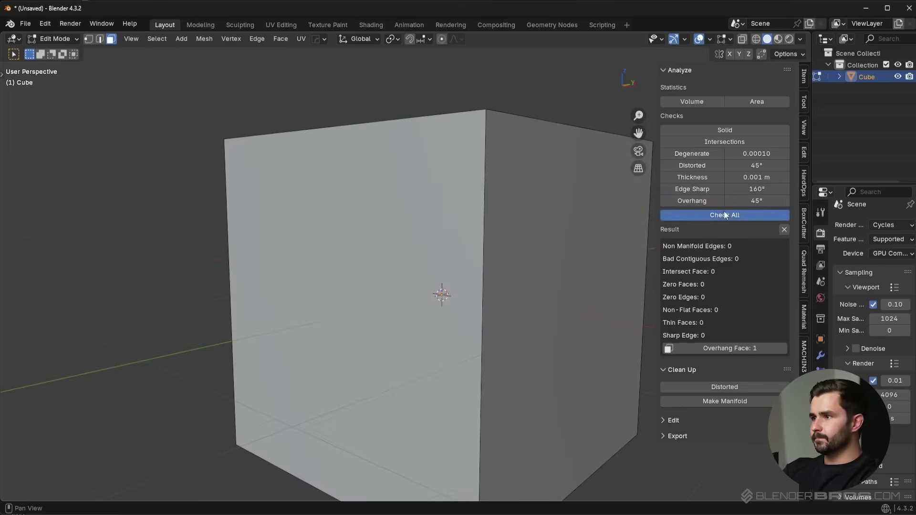
click(719, 248)
scroll(407, 384, down, 4)
middle_drag(407, 385, 396, 308)
scroll(396, 308, up, 3)
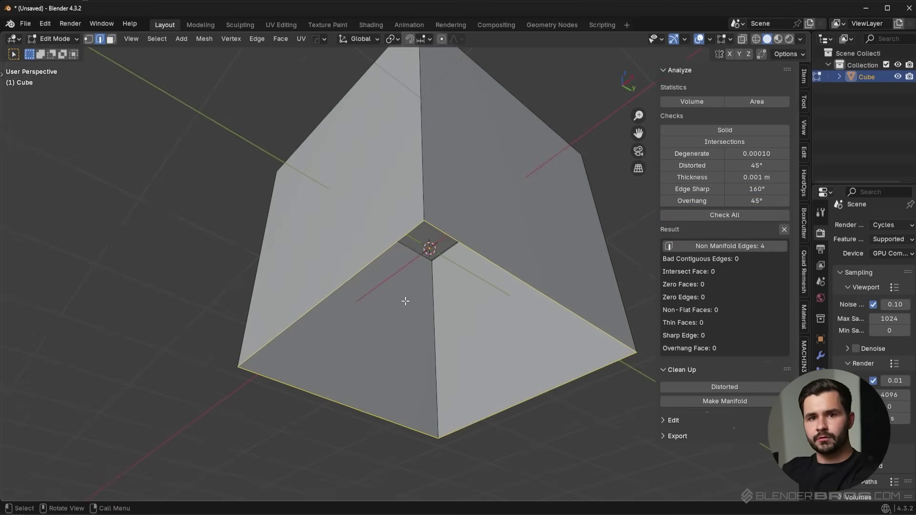
middle_drag(444, 319, 446, 419)
middle_drag(471, 340, 478, 295)
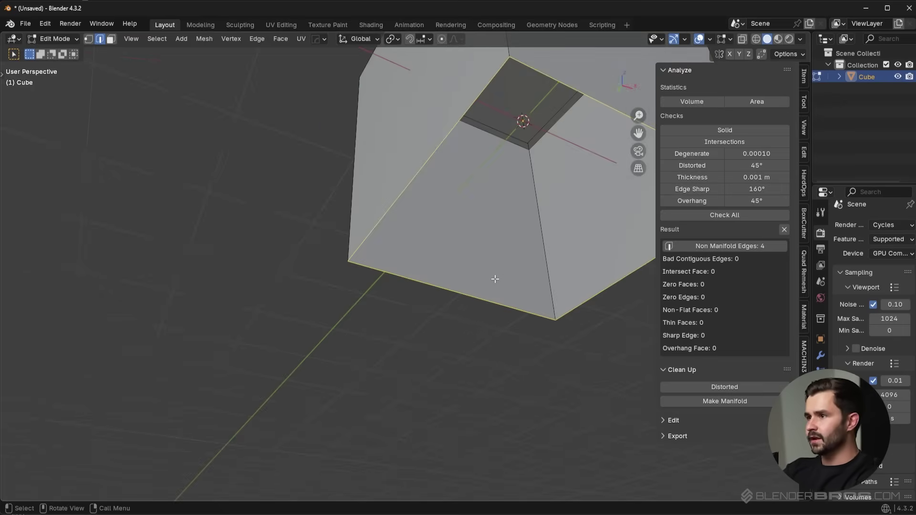
middle_drag(528, 258, 461, 308)
scroll(461, 308, down, 4)
middle_drag(453, 277, 358, 314)
middle_drag(429, 307, 516, 300)
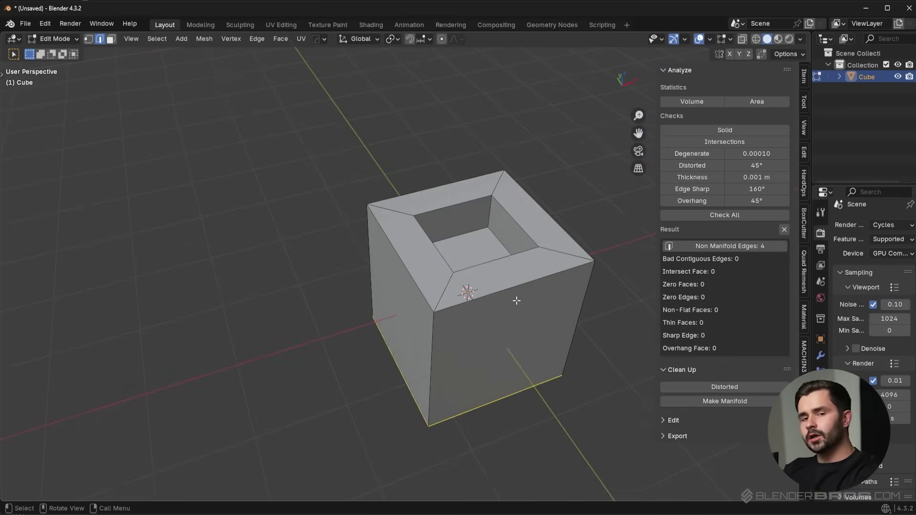
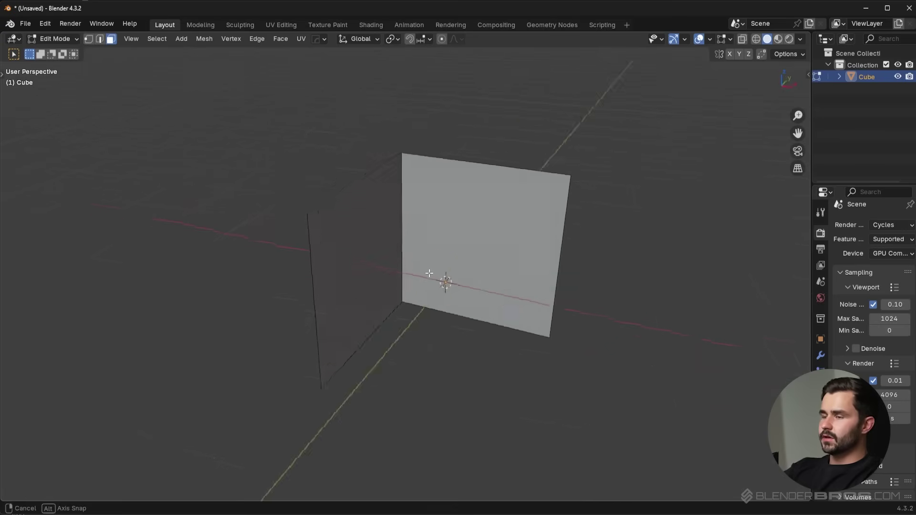
Select the vertical edge shared by the two remaining faces in edge select mode
click(337, 249)
key(Tab)
click(402, 283)
click(402, 232)
key(Tab)
click(465, 230)
click(470, 231)
key(2)
click(413, 229)
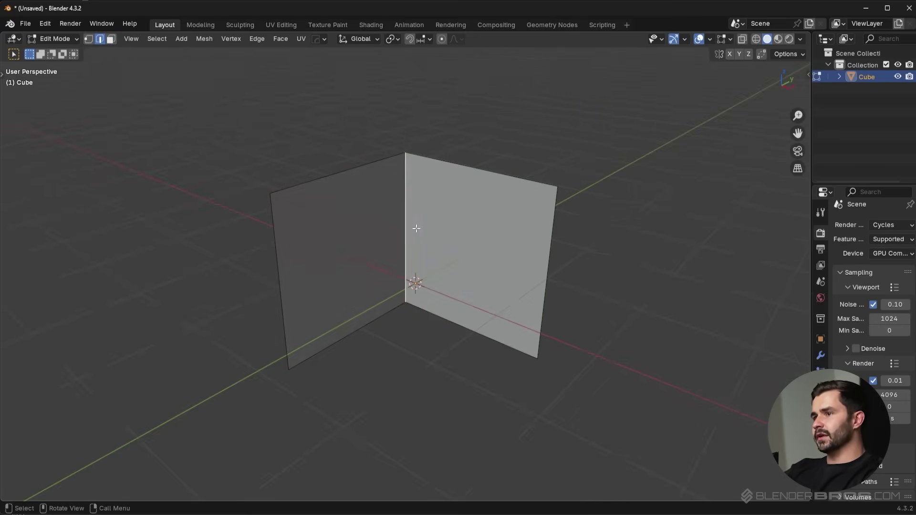
Extrude the selected shared vertical edge about 2 m in the horizontal plane, with global Z locked, to make a third face
middle_drag(418, 230, 358, 276)
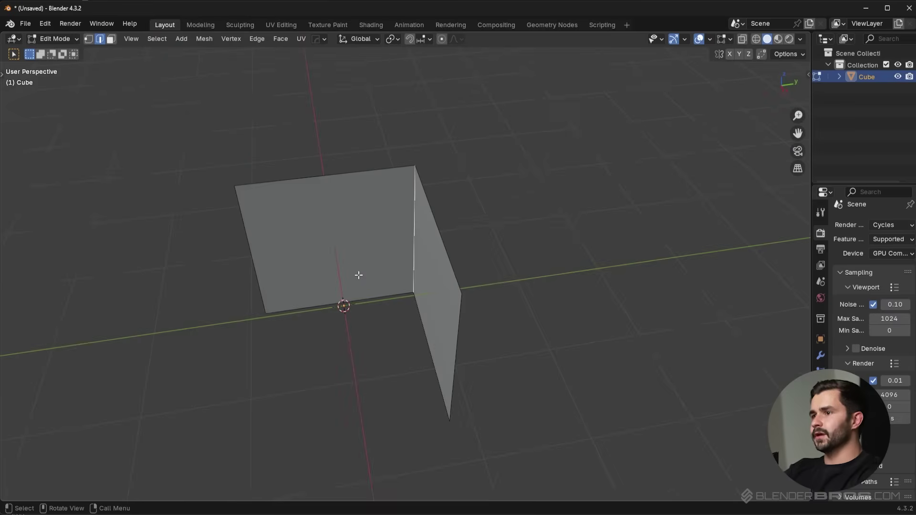
middle_drag(444, 288, 558, 232)
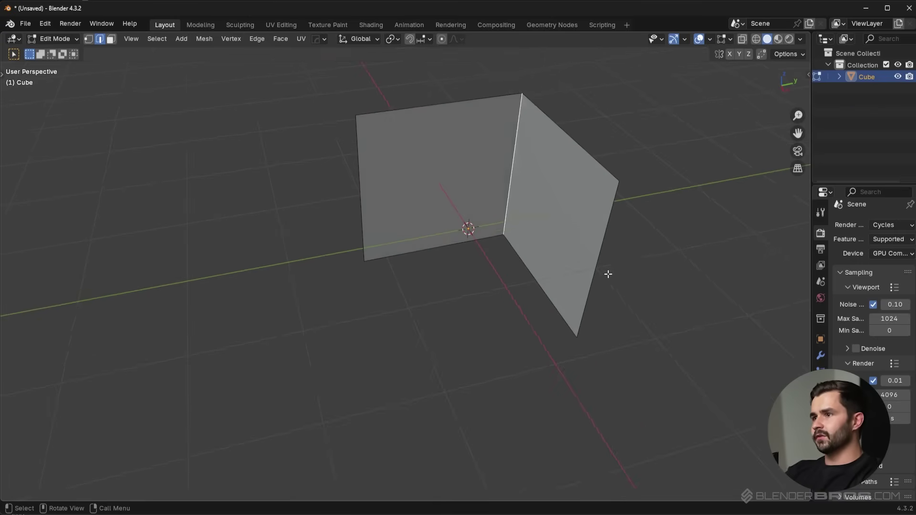
key(e)
key(shift+z)
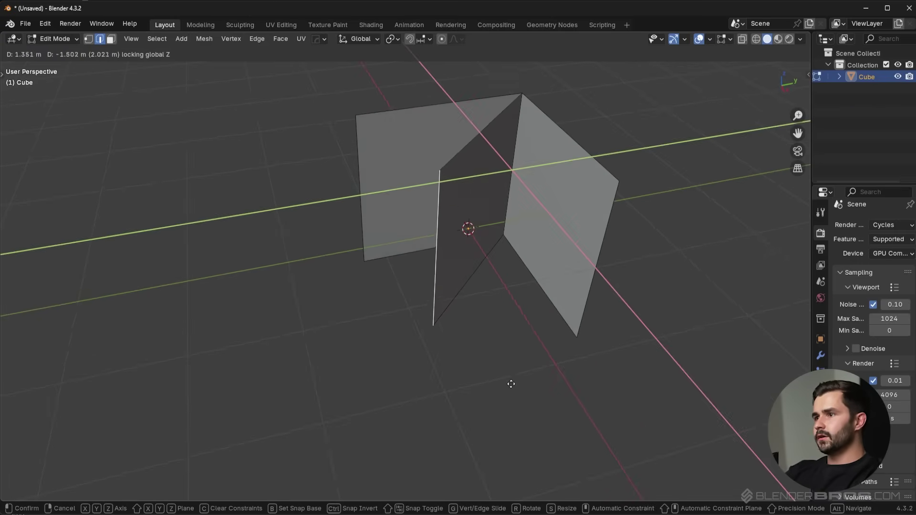
click(505, 389)
middle_drag(505, 389, 508, 259)
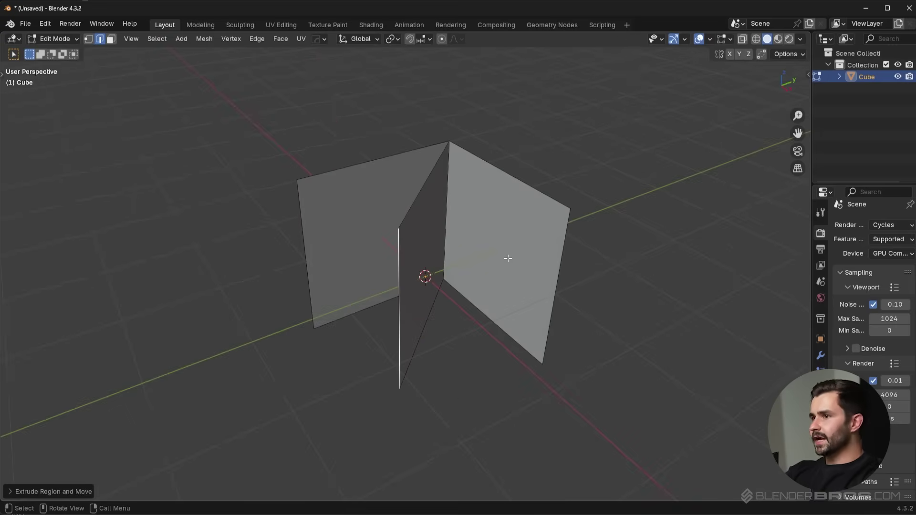
Fill the vertical side and the top triangle between the extruded face and its neighbouring outer face
click(404, 283)
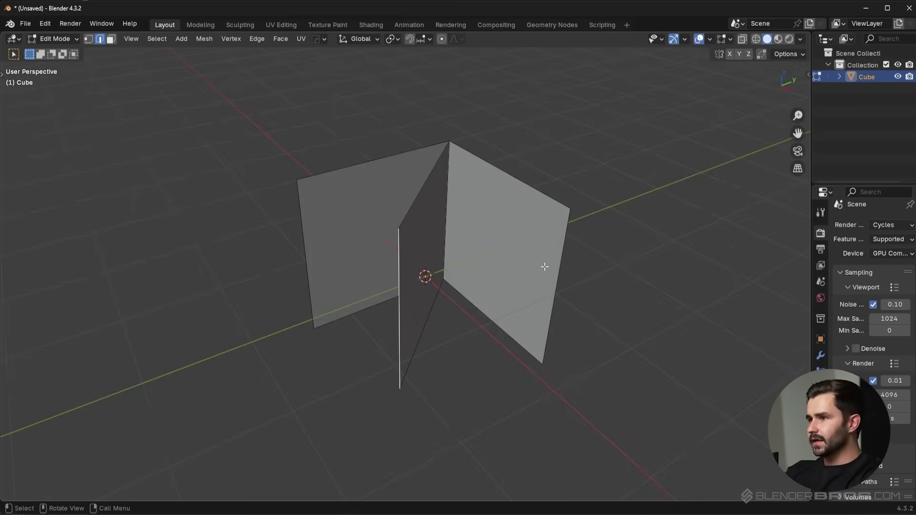
middle_drag(442, 305, 550, 278)
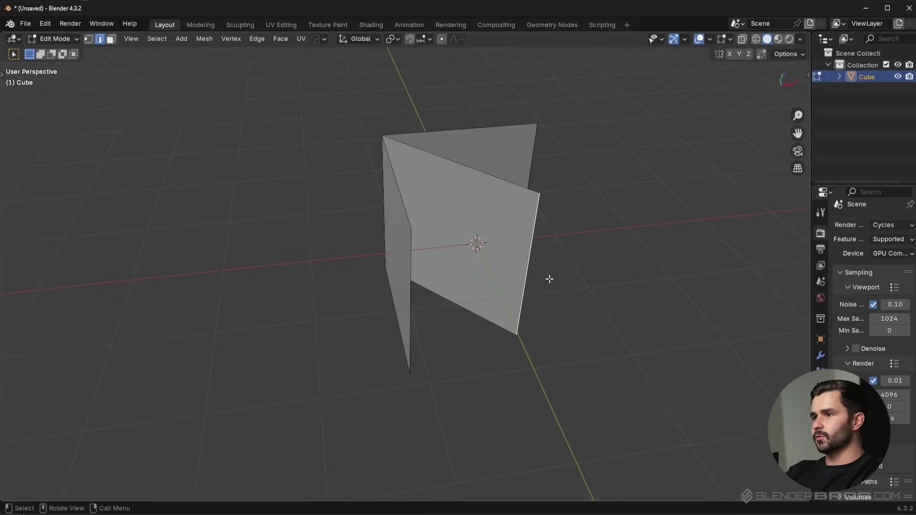
middle_drag(383, 161, 393, 229)
click(350, 295)
shift+click(474, 294)
key(f)
click(365, 179)
key(f)
Fill the bottom triangle between the extruded face and the same outer face to close that half
middle_drag(401, 340, 407, 229)
click(407, 228)
shift+click(384, 289)
key(f)
middle_drag(454, 263, 476, 333)
Run all 3D Print checks on the half-closed cube and highlight its non-manifold edges, then clear the selection
key(a)
key(alt+a)
key(n)
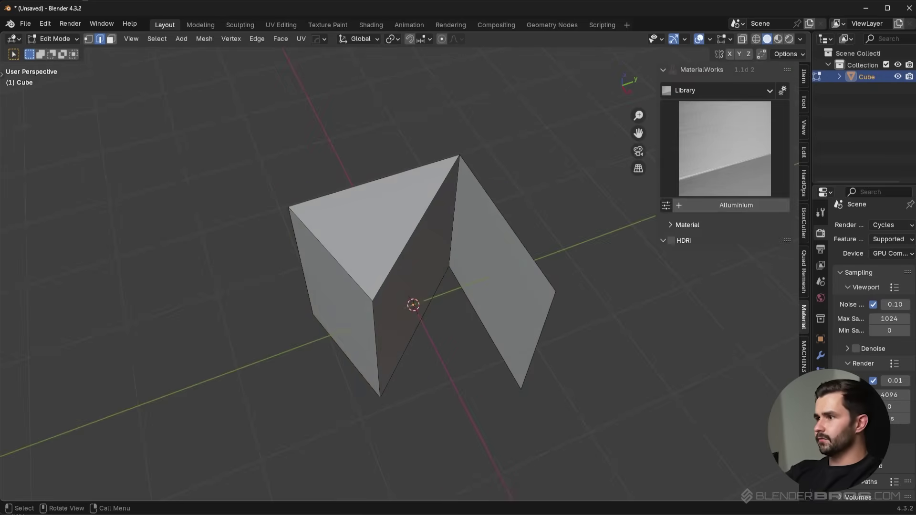
click(804, 396)
click(725, 215)
middle_drag(401, 310, 444, 272)
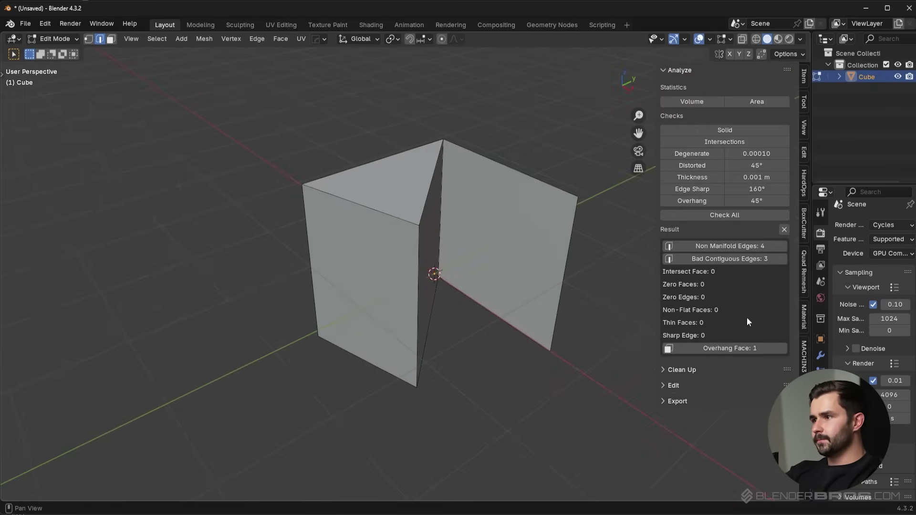
click(727, 247)
key(a)
mouse_move(515, 286)
middle_down()
mouse_move(491, 288)
mouse_move(512, 283)
middle_up()
key(alt+a)
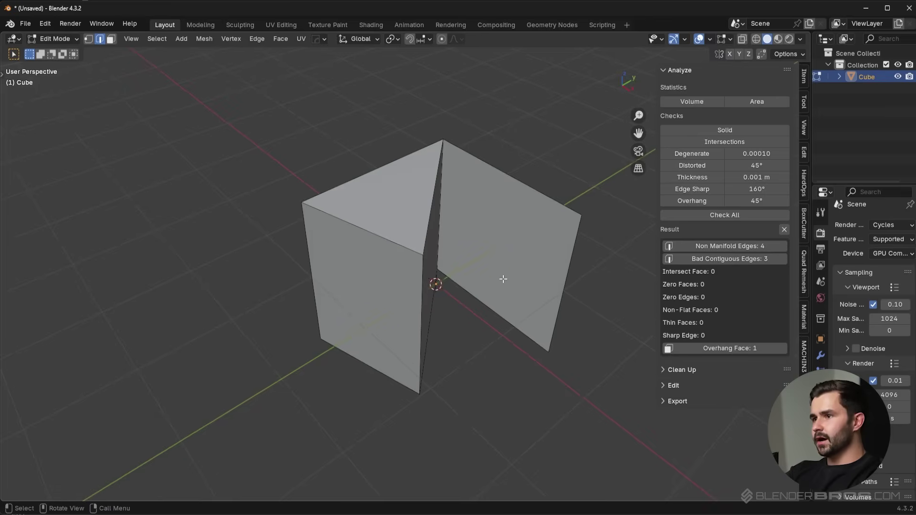
Fill the missing side, top triangle and bottom triangle of the open half to close the cube
click(422, 291)
shift+click(562, 286)
key(f)
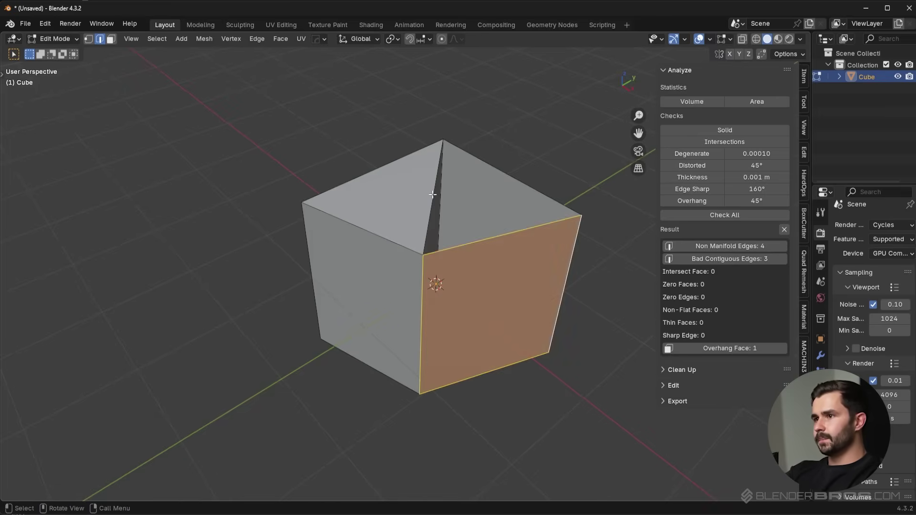
click(432, 193)
shift+click(504, 189)
key(f)
middle_drag(515, 293, 425, 265)
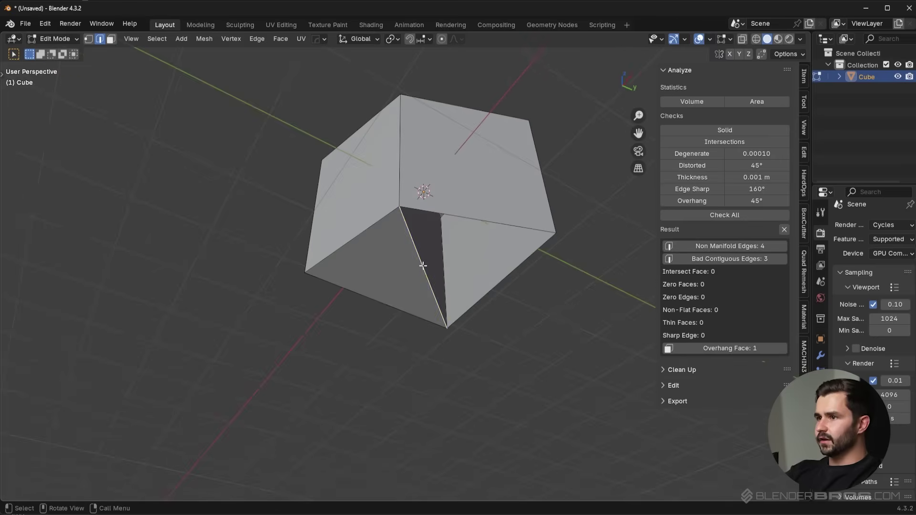
shift+click(490, 287)
key(f)
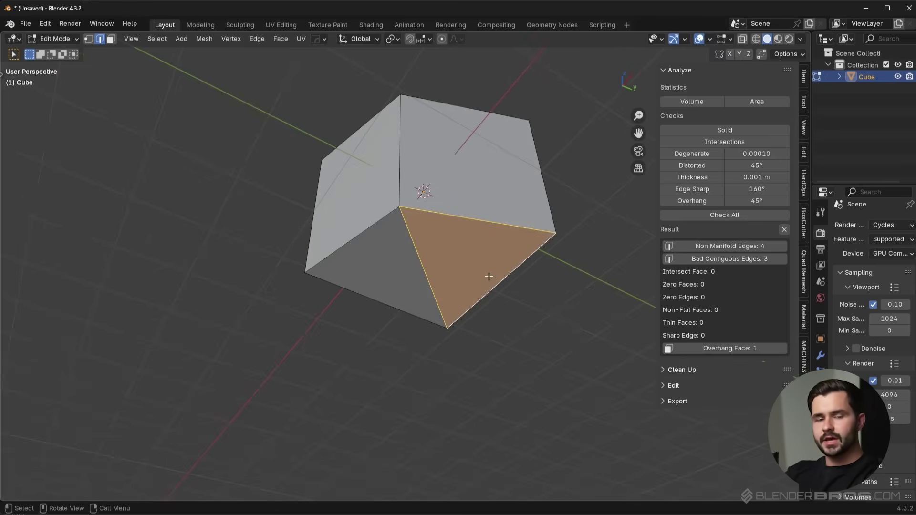
Display the closed cube in wireframe and examine the diagonal face inside it
middle_drag(491, 251, 514, 188)
key(a)
key(alt+a)
key(shift+z)
mouse_move(501, 262)
middle_down()
mouse_move(501, 282)
mouse_move(434, 315)
middle_up()
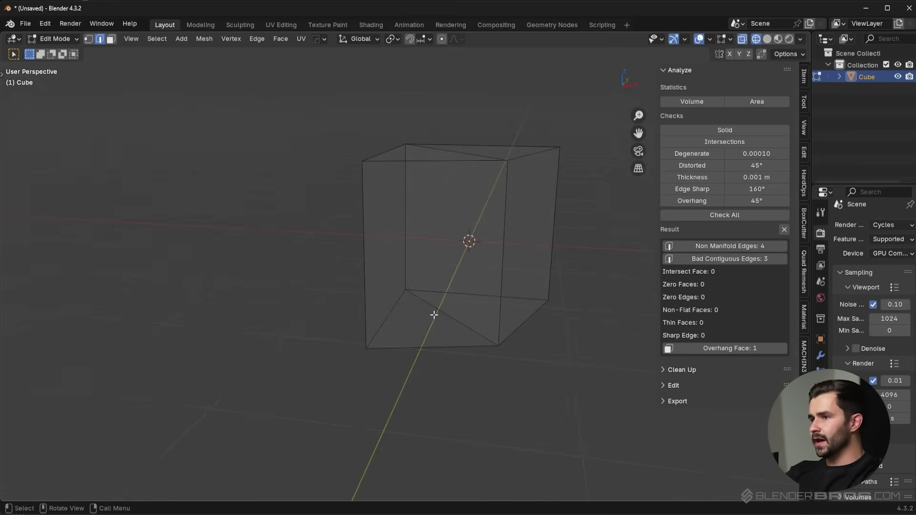
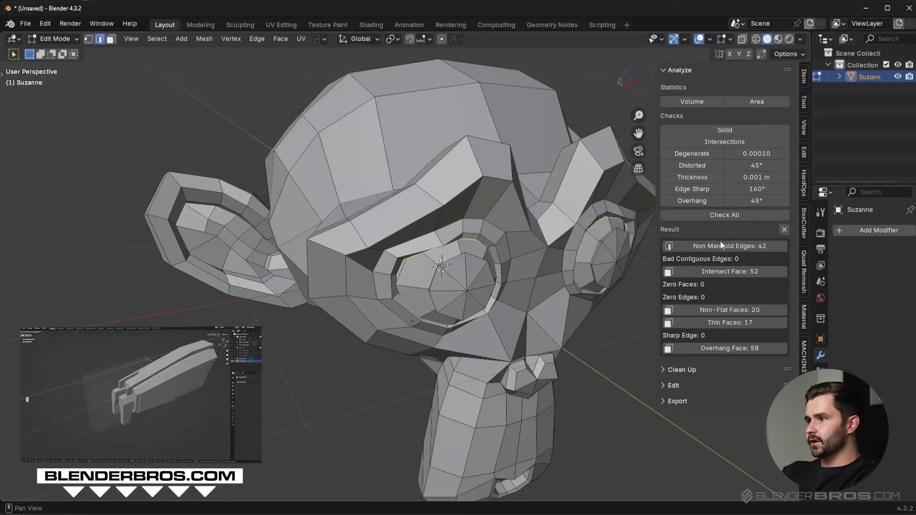
Run Make Manifold on the Suzanne mesh and repeat all 3D Print checks
click(695, 368)
click(726, 401)
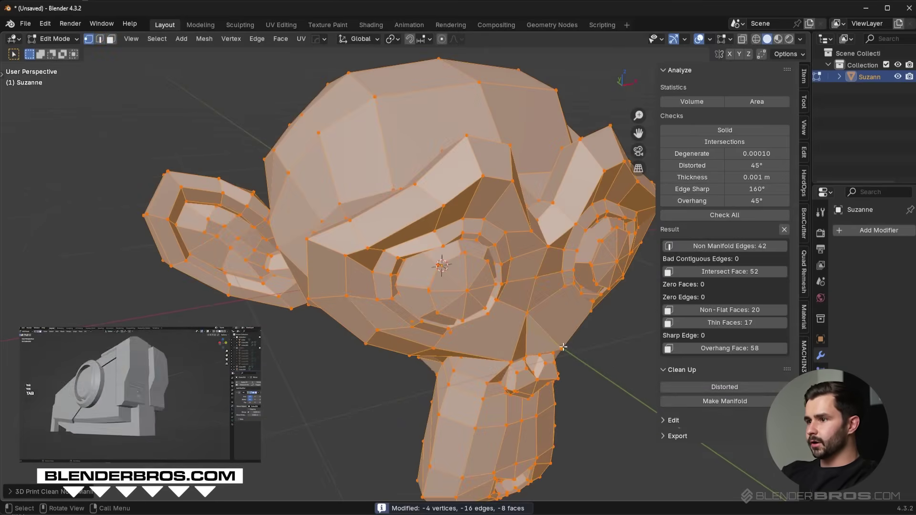
click(736, 216)
key(alt+a)
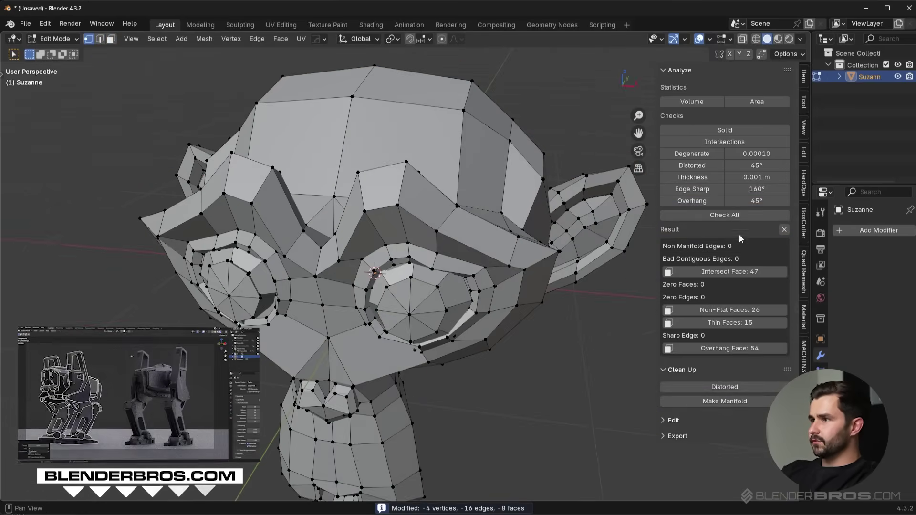
click(738, 216)
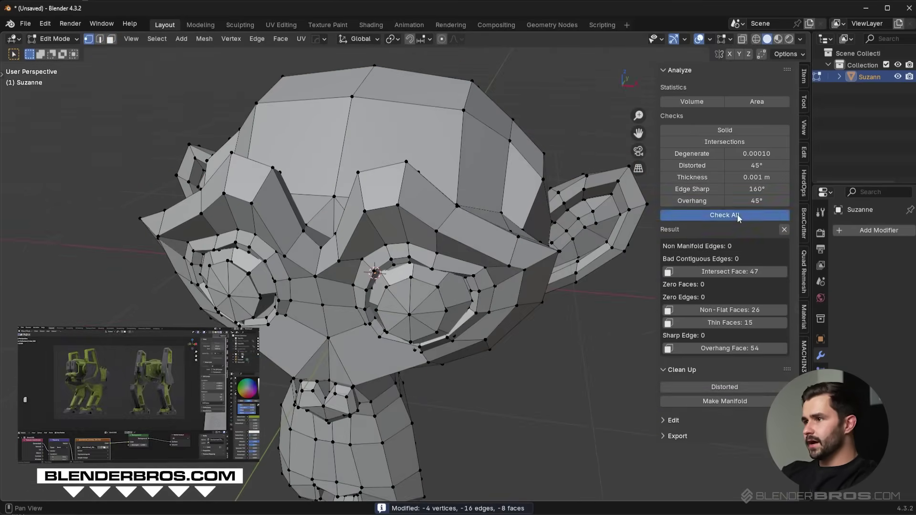
Cut irregular zigzag lines across Suzanne's forehead and the top of the head with the Knife tool
middle_drag(382, 367, 374, 312)
scroll(374, 312, up, 5)
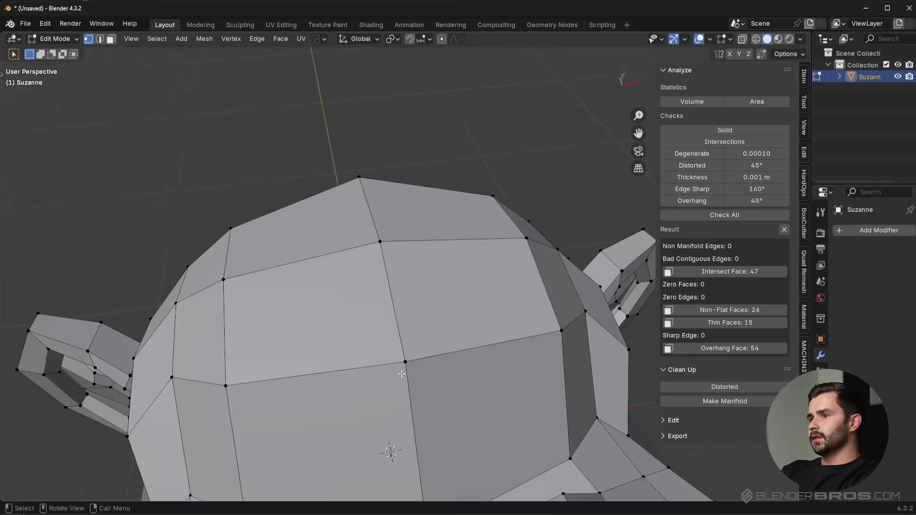
key(3)
key(k)
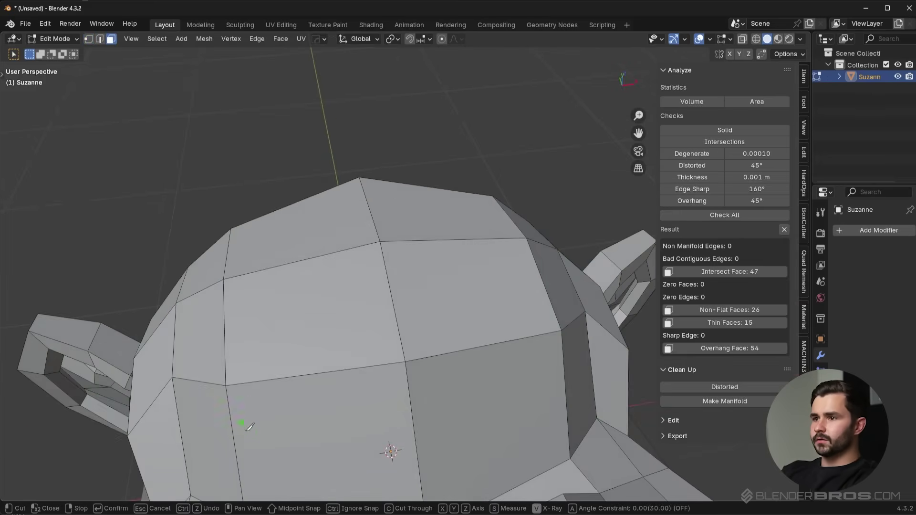
click(527, 431)
drag(509, 258, 402, 184)
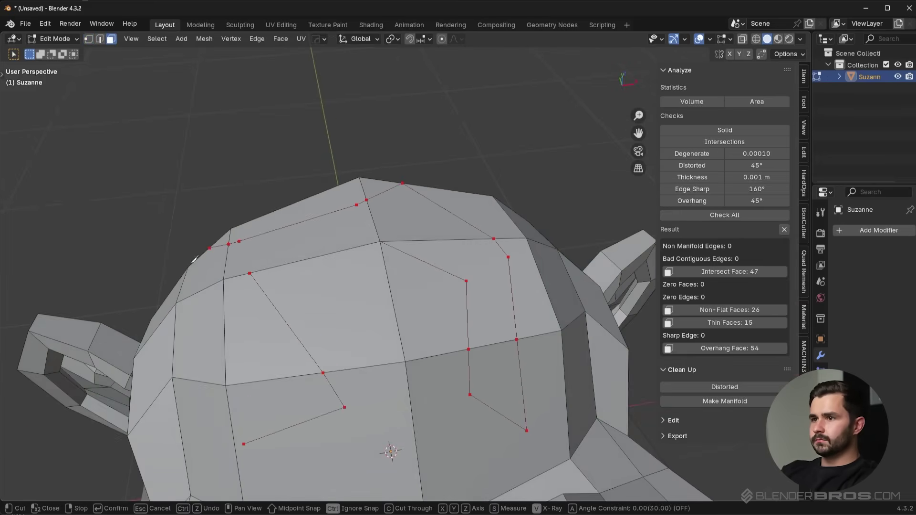
right_click(205, 396)
key(Return)
middle_drag(221, 411, 521, 342)
Try a level 2 subdivision on Suzanne to inspect the shading around the cuts, and undo it
key(Tab)
click(523, 291)
middle_drag(523, 291, 497, 322)
key(ctrl+2)
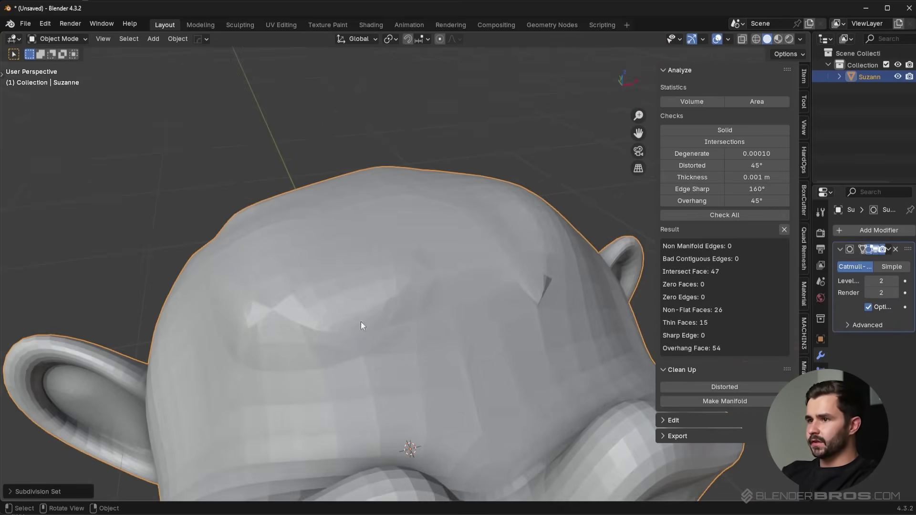
middle_drag(361, 321, 381, 312)
middle_drag(259, 262, 448, 288)
key(ctrl+z)
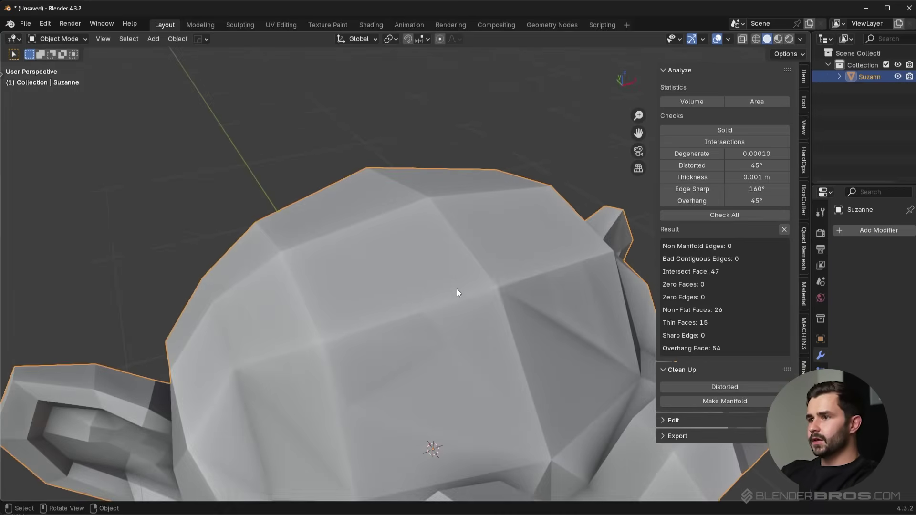
Run all 3D Print checks on the cut Suzanne mesh and examine the vertices around the knife cuts
key(Tab)
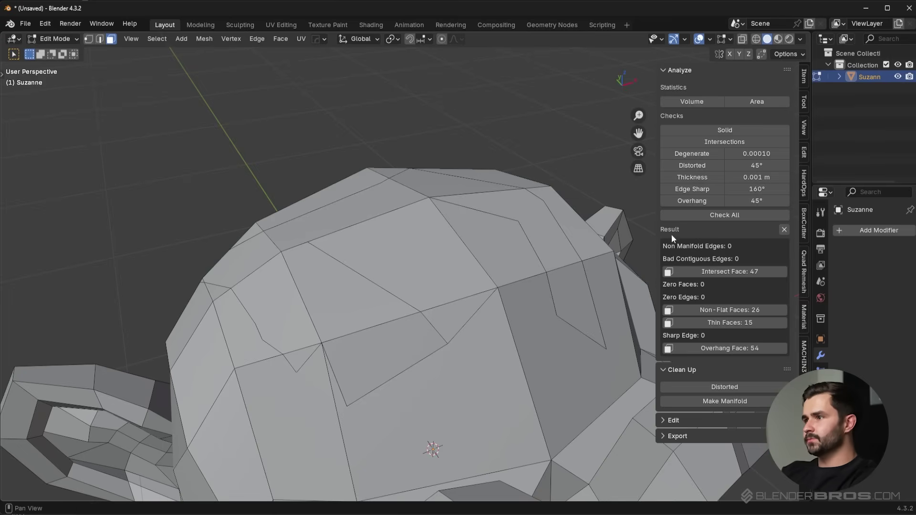
click(740, 213)
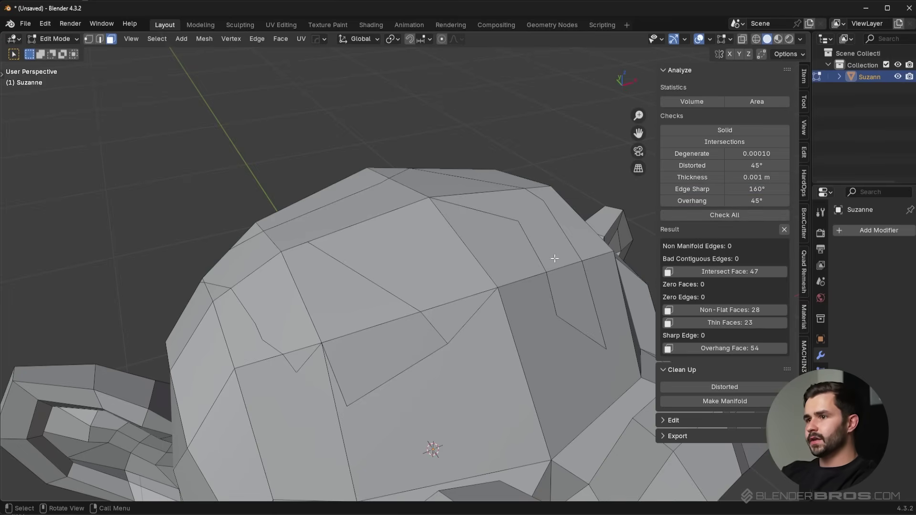
middle_drag(555, 258, 446, 320)
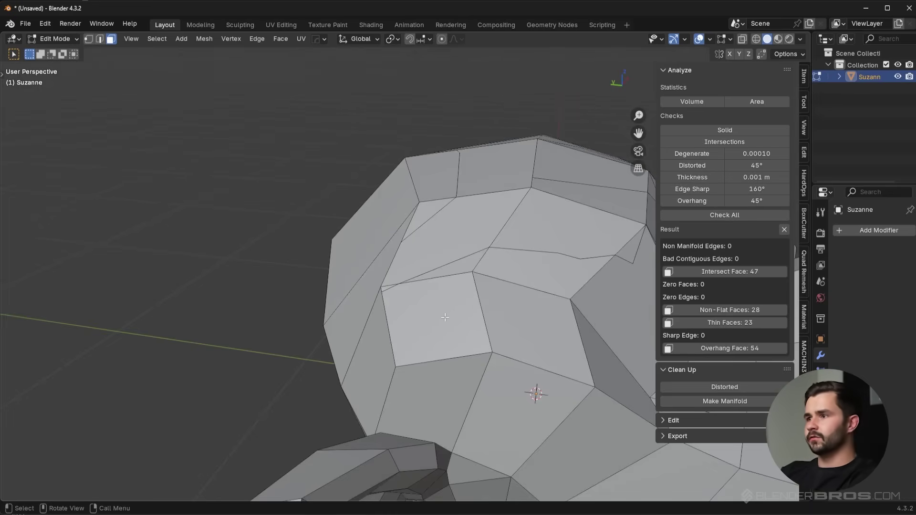
middle_drag(445, 317, 457, 240)
key(1)
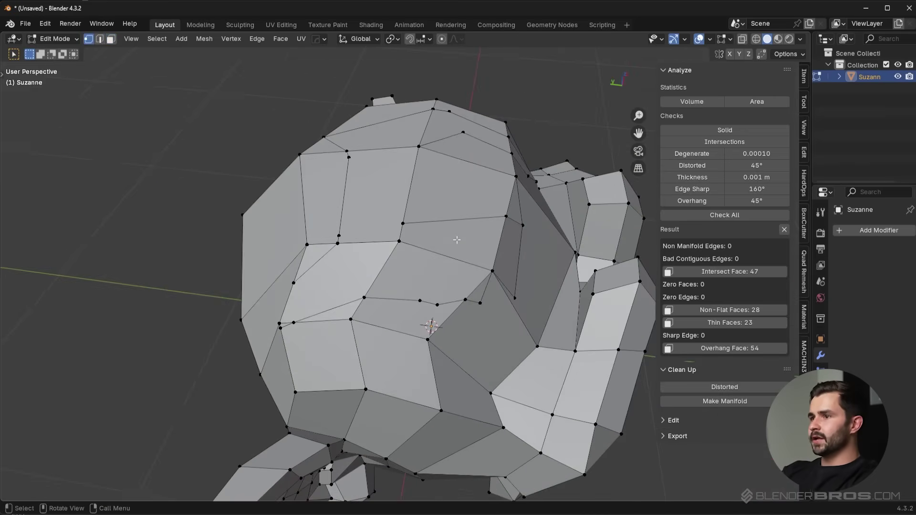
Add a Subdivision Surface modifier to Suzanne at viewport level 3 and inspect the pinched shading on the forehead
key(Tab)
click(482, 282)
middle_drag(481, 305, 479, 284)
key(ctrl+1)
key(ctrl+2)
key(ctrl+3)
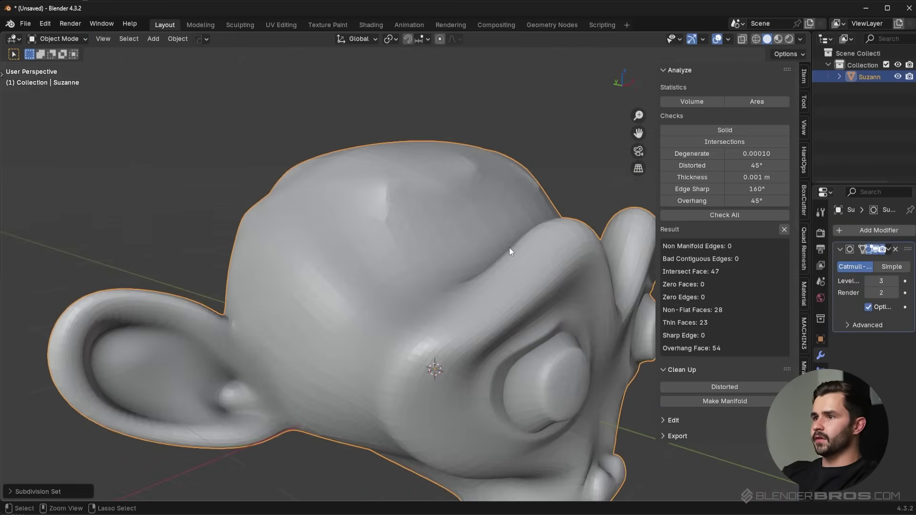
scroll(509, 247, up, 6)
middle_drag(451, 251, 388, 309)
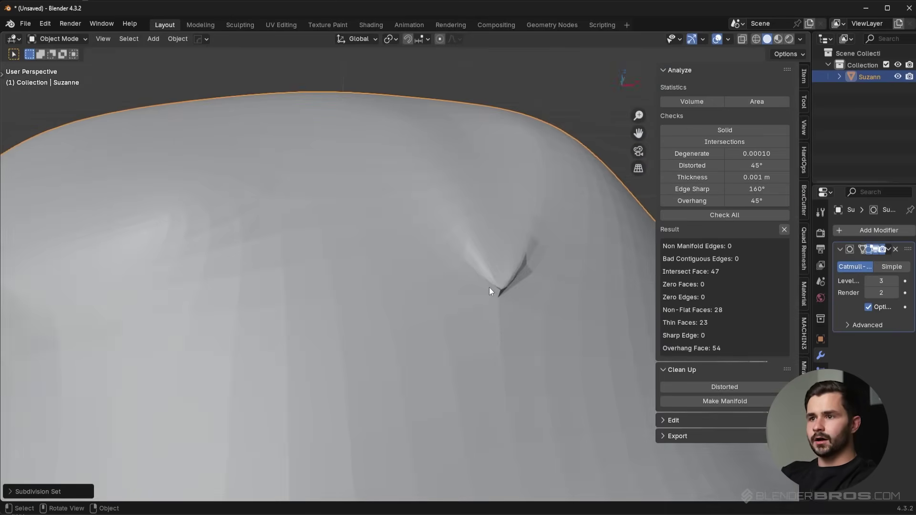
Compare Suzanne's edit-mode control mesh with the subdivided surface around the forehead cuts
key(Tab)
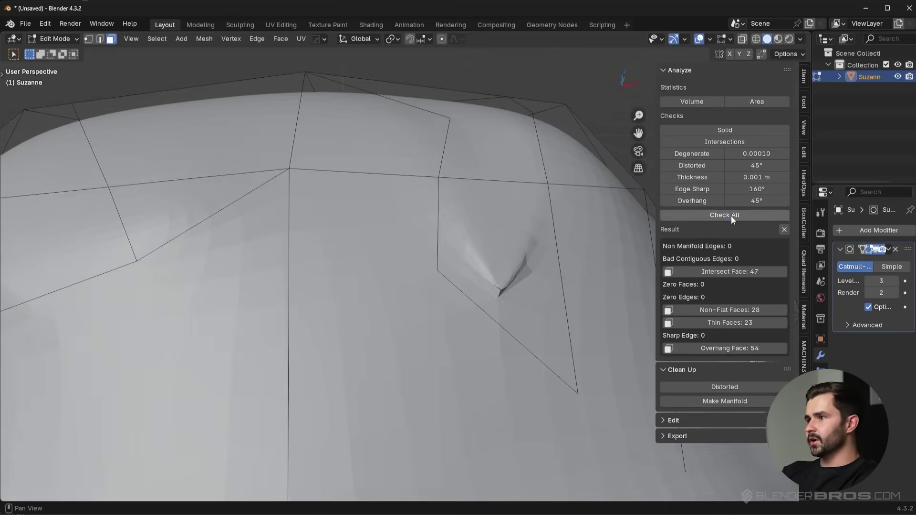
scroll(375, 290, down, 6)
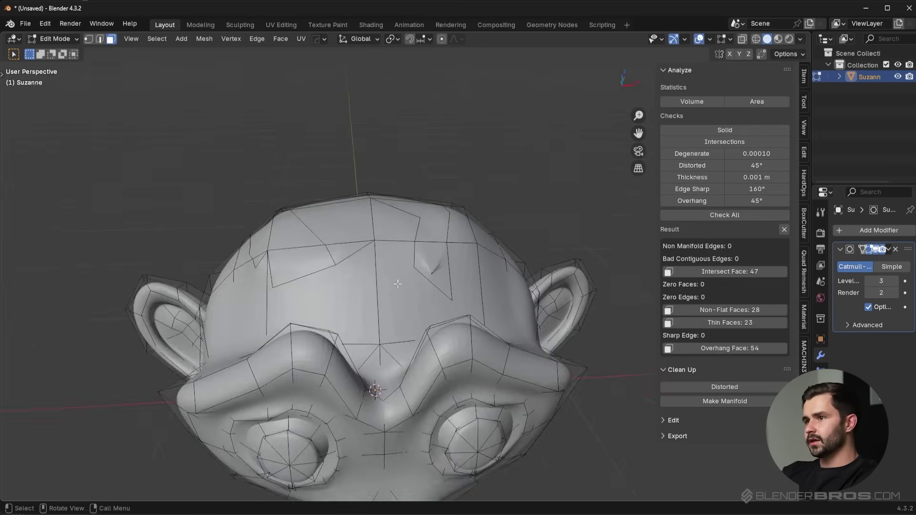
scroll(437, 290, up, 3)
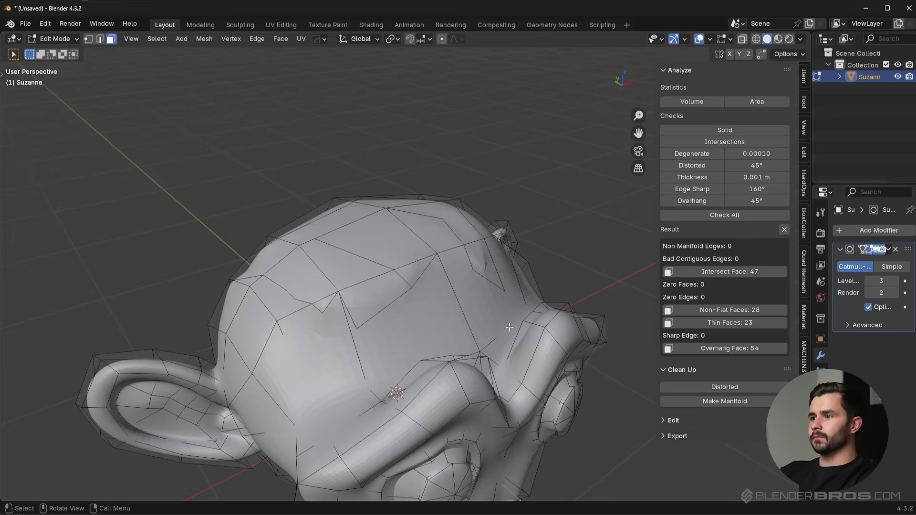
middle_drag(502, 358, 439, 341)
scroll(425, 310, up, 5)
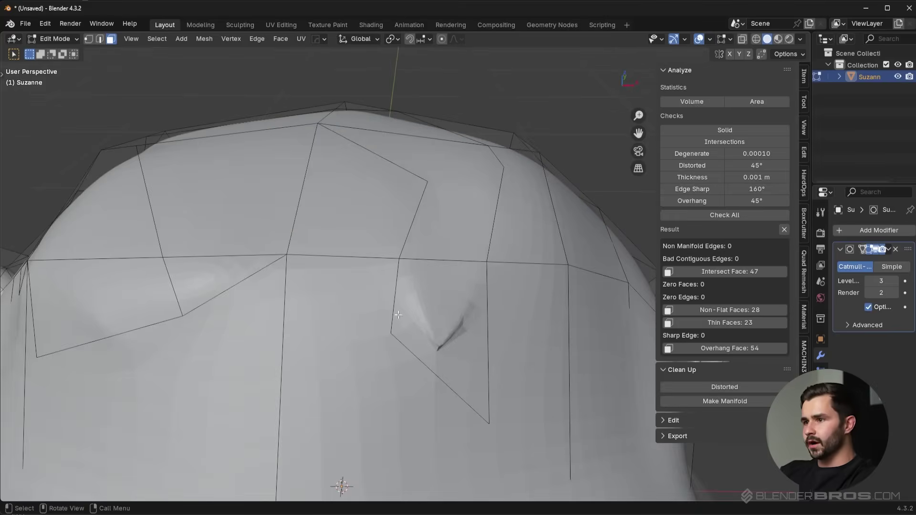
Set Suzanne's viewport subdivision to level 2 and compare the forehead pinch with the underlying vertices
key(Tab)
click(462, 304)
key(ctrl+1)
key(ctrl+2)
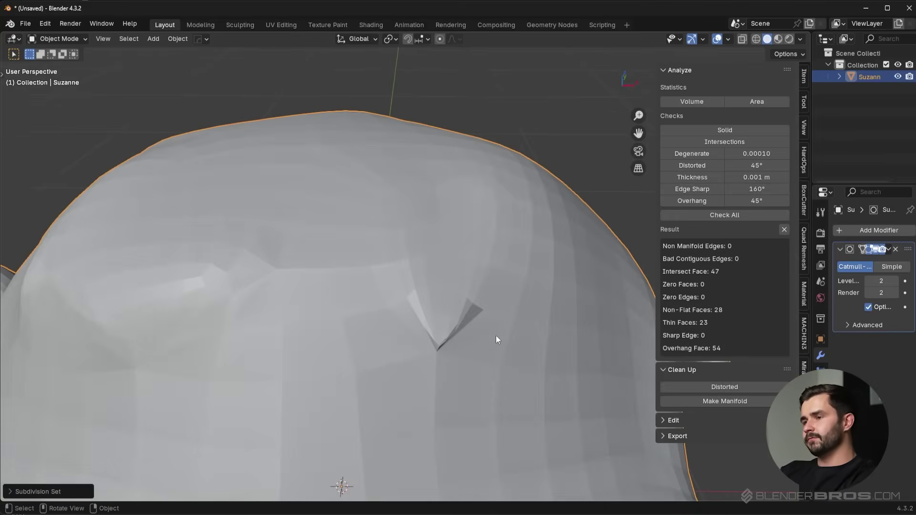
key(Tab)
key(Tab)
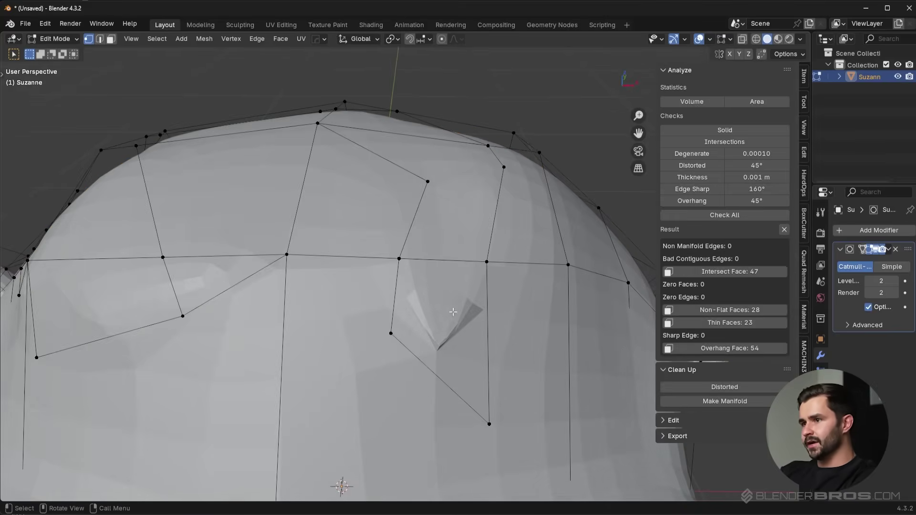
key(Tab)
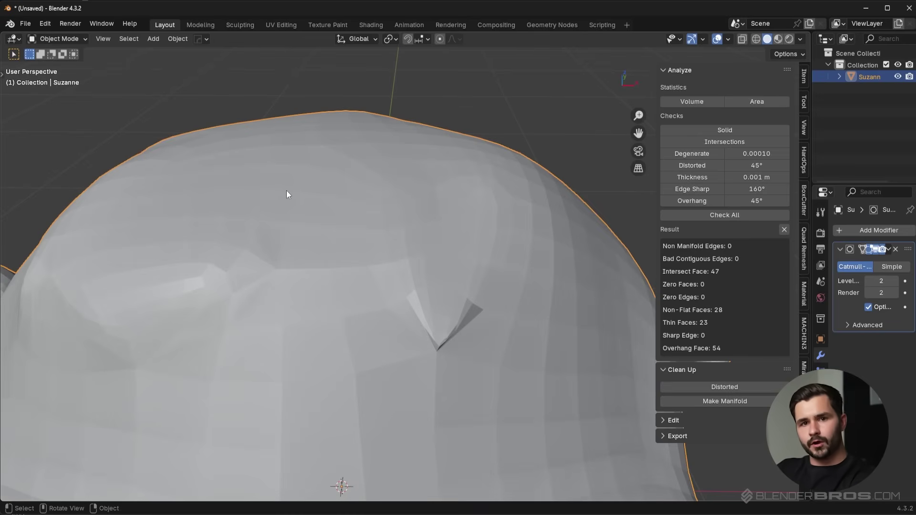
Delete Suzanne and add a cube mesh
scroll(251, 265, down, 5)
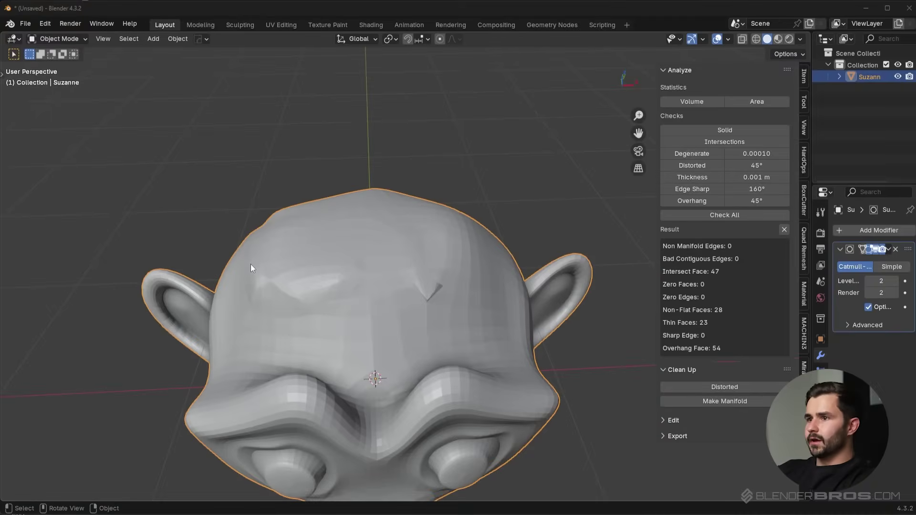
middle_drag(250, 264, 341, 256)
key(Delete)
key(shift+a)
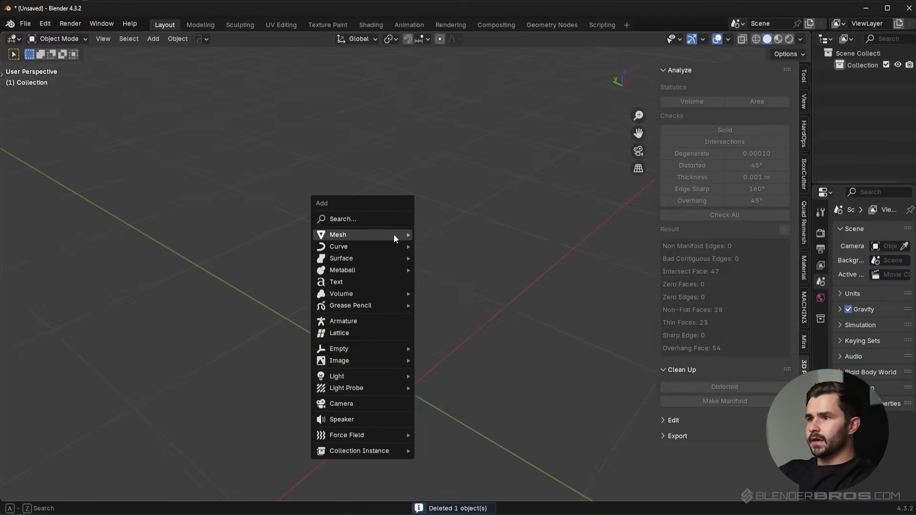
mouse_move(394, 234)
click(441, 273)
scroll(455, 285, down, 4)
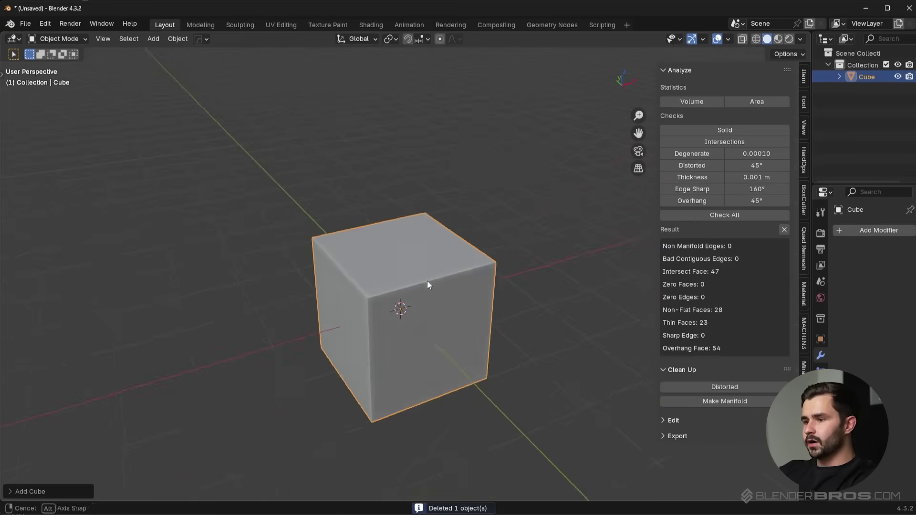
Activate BoxCutter and set its cutting orientation to Object
key(alt+w)
key(ctrl+d)
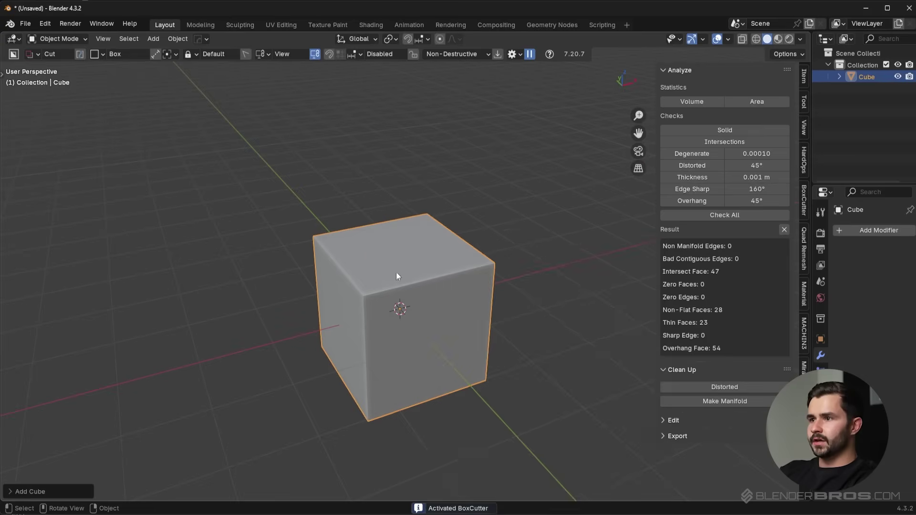
drag(398, 253, 323, 347)
key(Escape)
key(n)
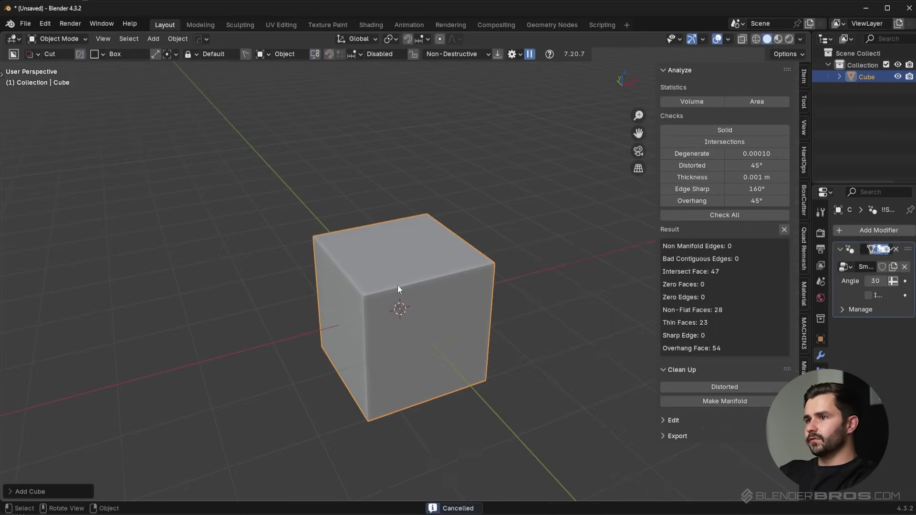
Cut four overlapping box-shaped notches into the front corner of the cube with BoxCutter
mouse_move(398, 288)
mouse_down()
mouse_move(317, 331)
mouse_move(334, 381)
mouse_up()
drag(441, 325, 381, 241)
click(343, 203)
drag(435, 249, 421, 286)
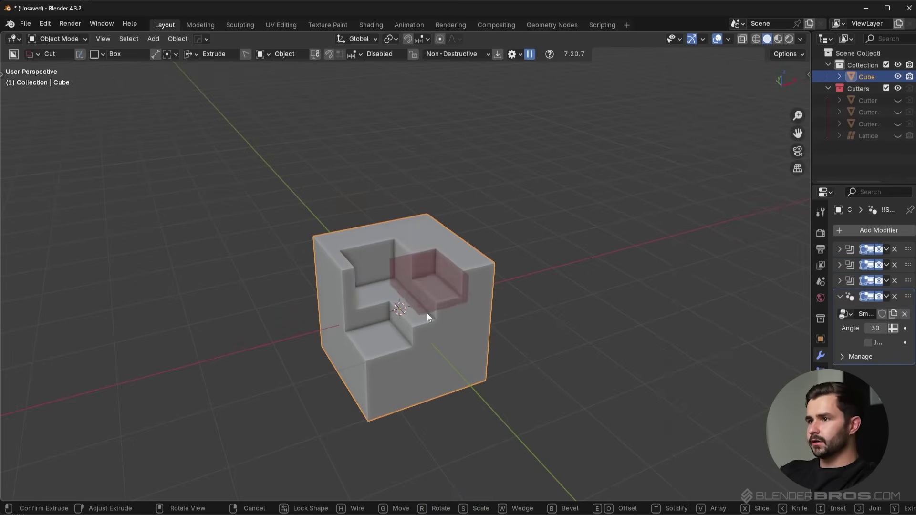
click(428, 313)
drag(403, 389, 317, 240)
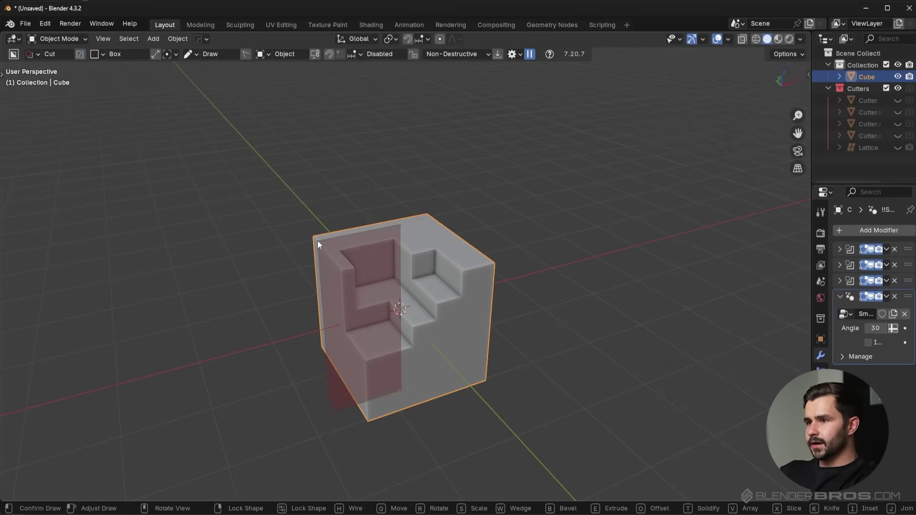
click(267, 211)
Apply the cube's Boolean cuts with Csharp and open the resulting mesh for face editing
scroll(494, 299, up, 3)
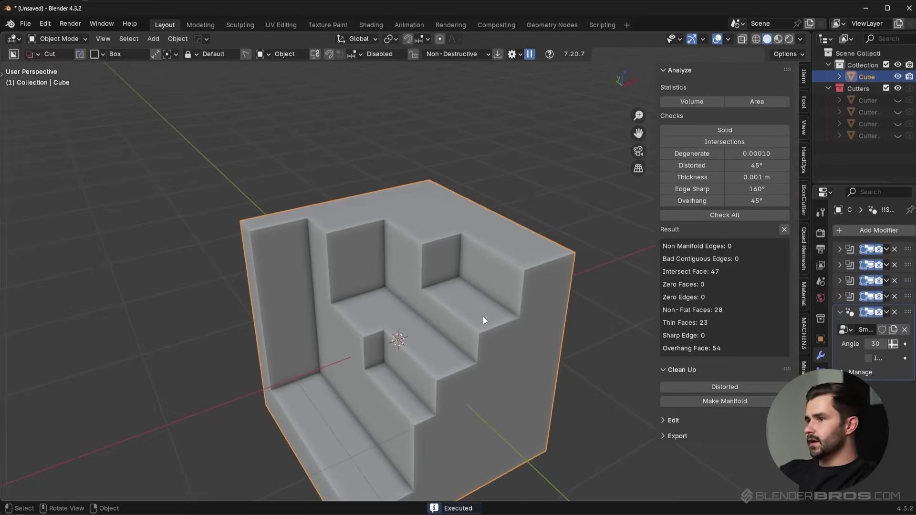
key(q)
click(489, 254)
key(Tab)
scroll(429, 277, up, 5)
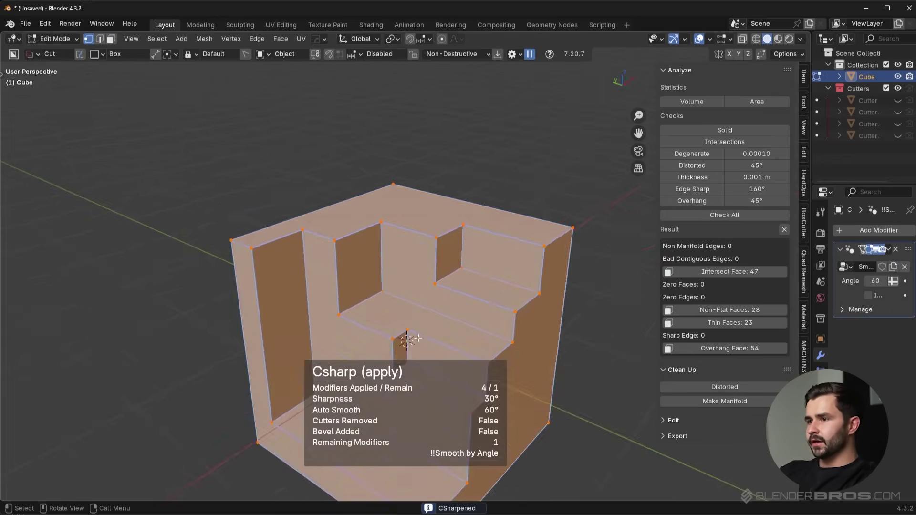
key(Tab)
click(582, 279)
Select the cut cube's faces by number of sides with the type Greater Than, inspect the n-gons, and clear the selection
click(157, 39)
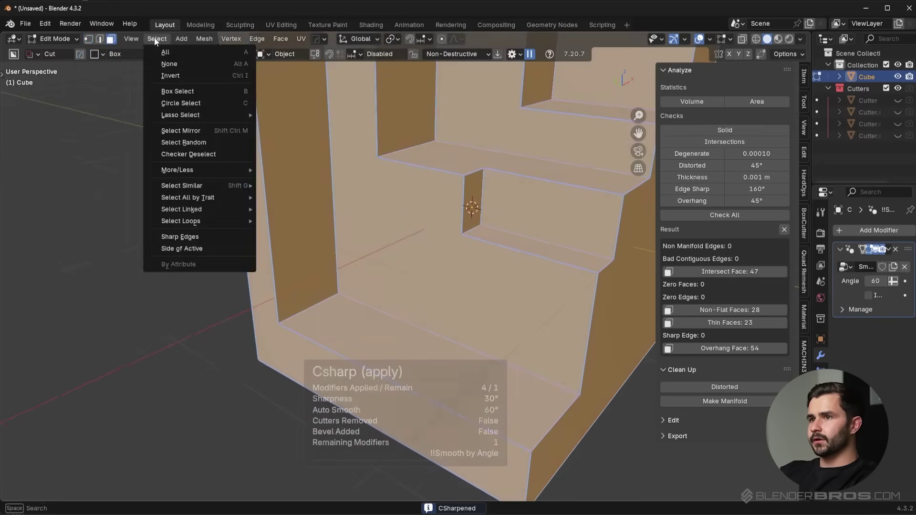
key(alt+a)
click(159, 37)
mouse_move(255, 197)
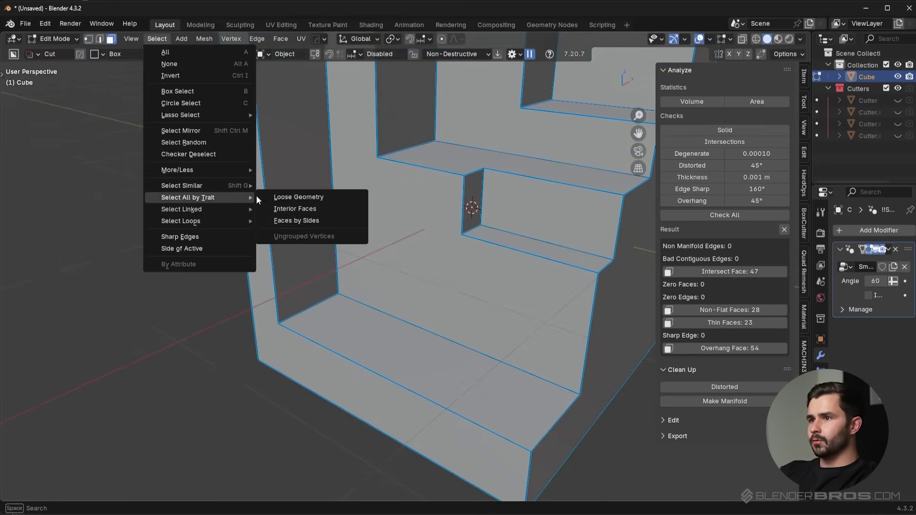
click(306, 220)
click(54, 493)
click(96, 477)
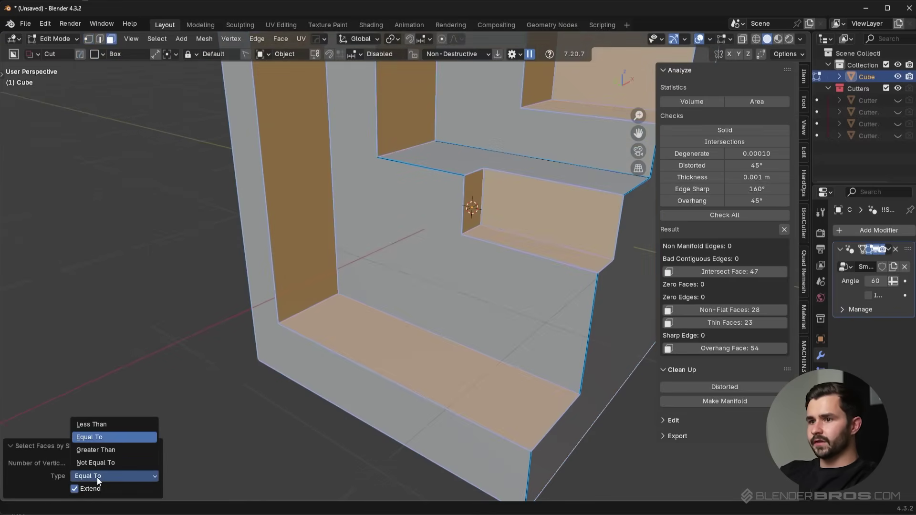
click(98, 446)
scroll(402, 292, down, 5)
middle_drag(402, 292, 527, 315)
key(alt+a)
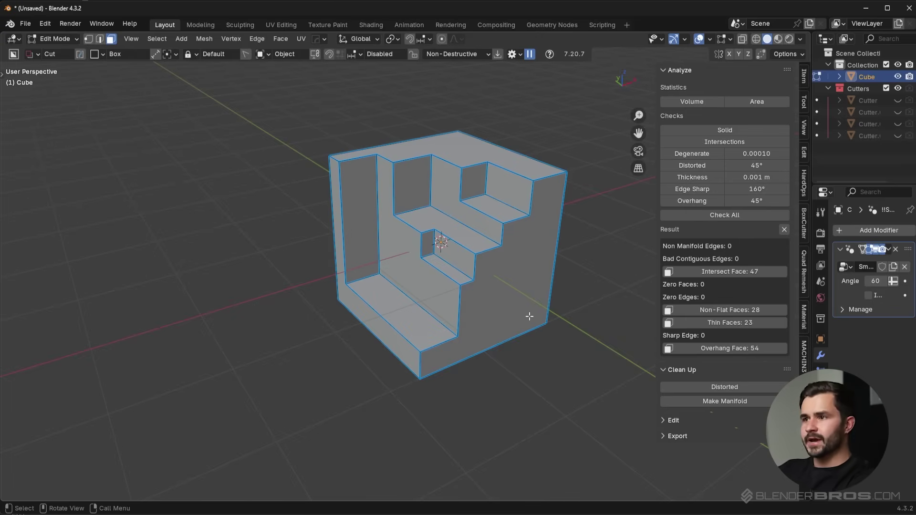
Run all 3D Print checks on the cut cube and examine its mesh
click(741, 216)
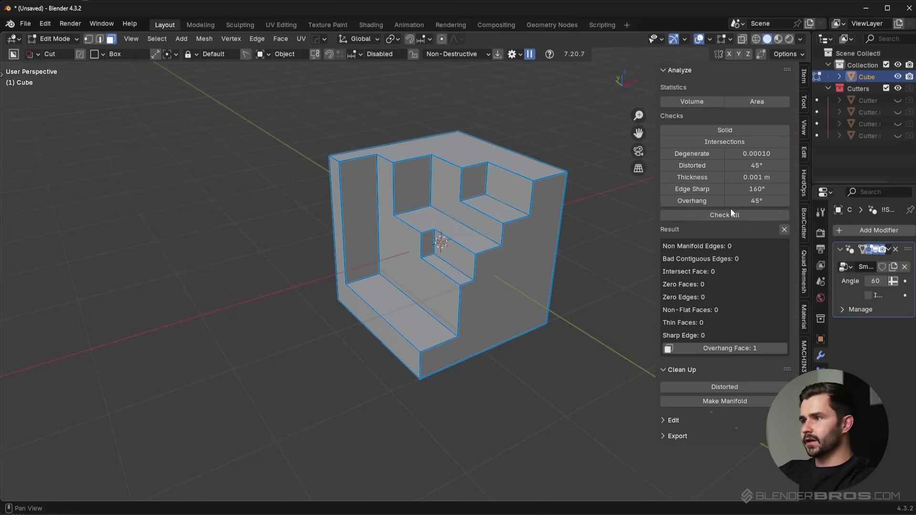
click(726, 214)
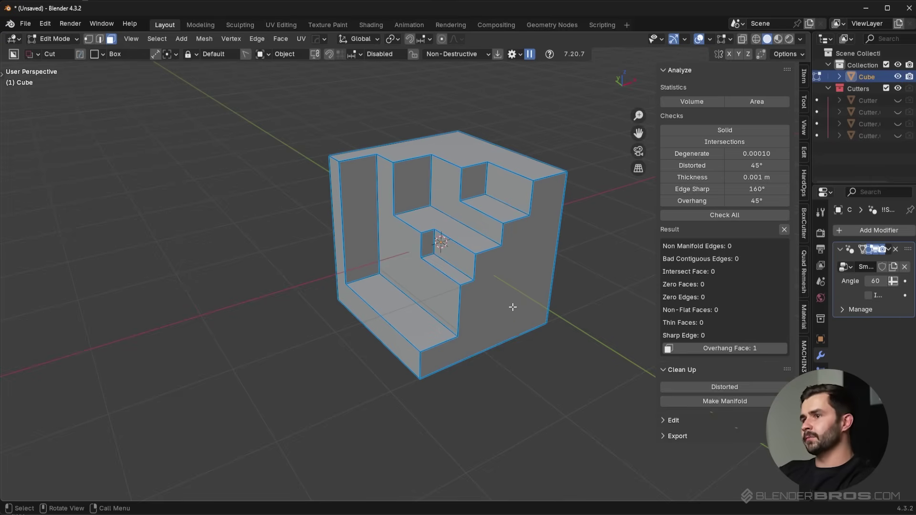
middle_drag(512, 307, 526, 280)
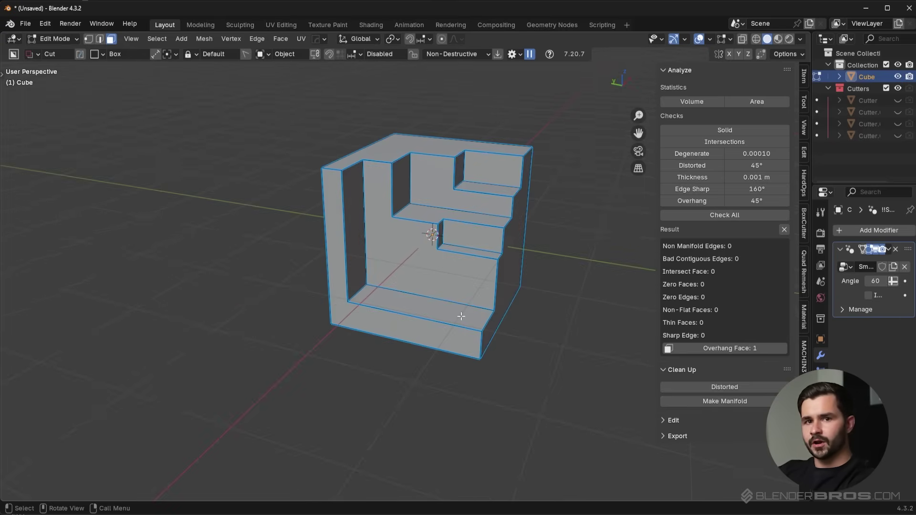
middle_drag(461, 316, 460, 344)
Add a Simple Deform modifier to the cut cube and set its Twist angle to 63.4°
key(Tab)
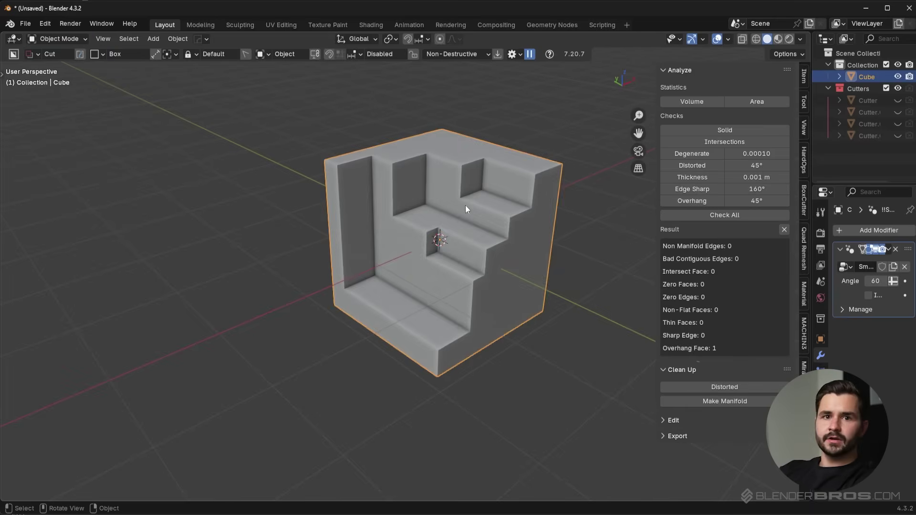
middle_drag(476, 289, 442, 279)
click(854, 235)
mouse_move(822, 289)
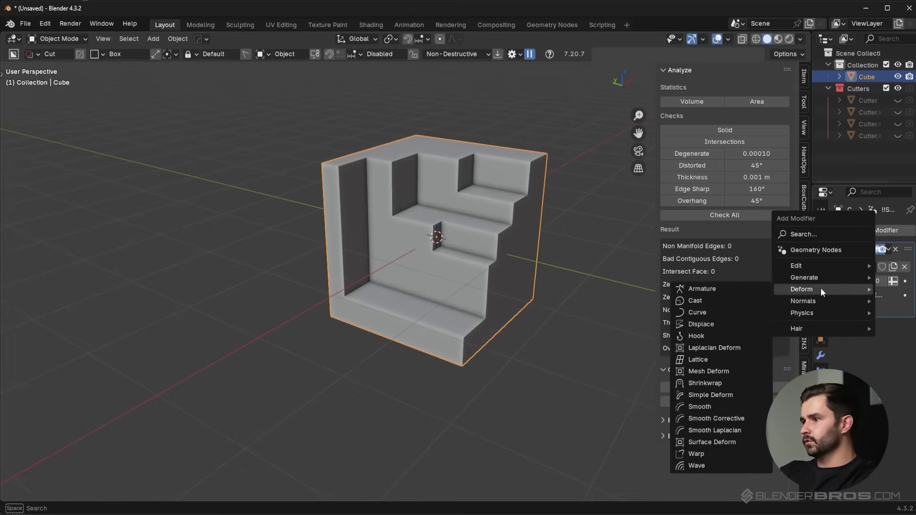
click(718, 394)
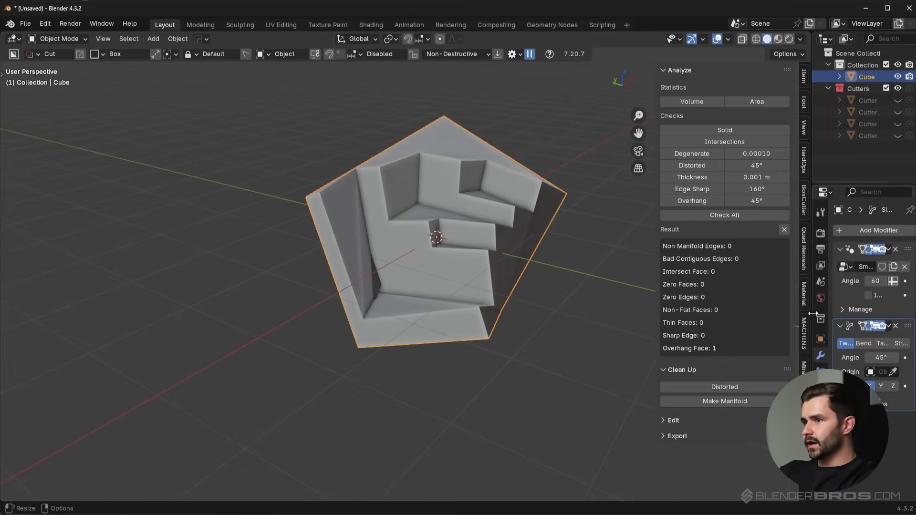
drag(815, 313, 751, 315)
mouse_move(854, 357)
mouse_down()
mouse_move(907, 358)
mouse_move(849, 357)
mouse_up()
Try a level 2 Subdivision Surface on the twisted cube, undo it, and inspect the deformed faces
key(ctrl+2)
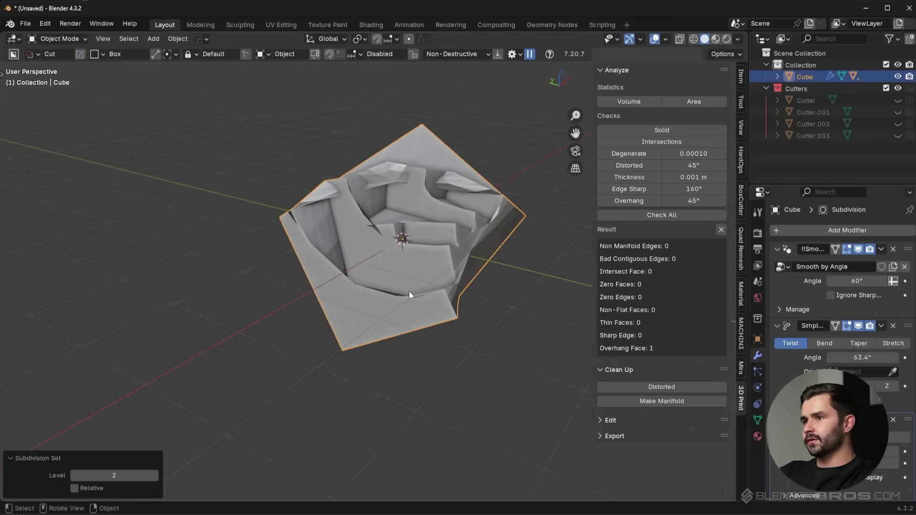
key(ctrl+z)
mouse_move(445, 293)
middle_down()
mouse_move(394, 304)
mouse_move(435, 301)
middle_up()
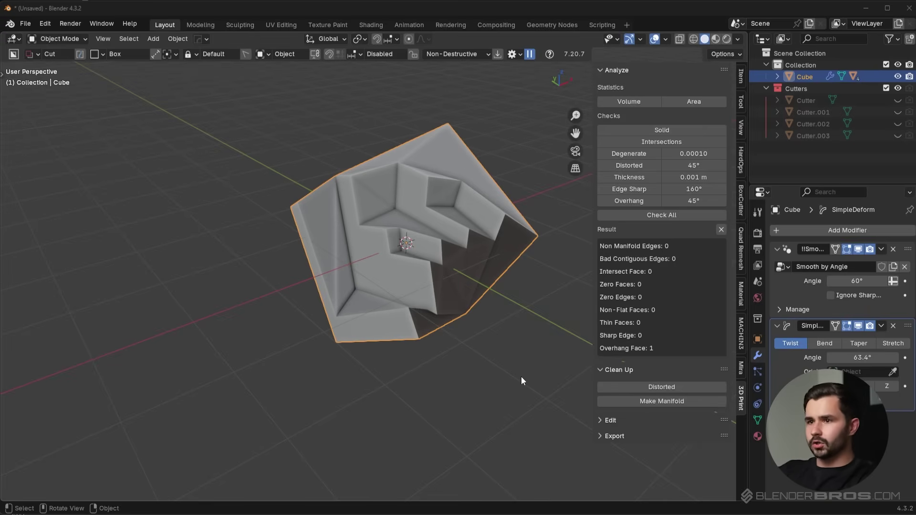
middle_drag(521, 376, 568, 365)
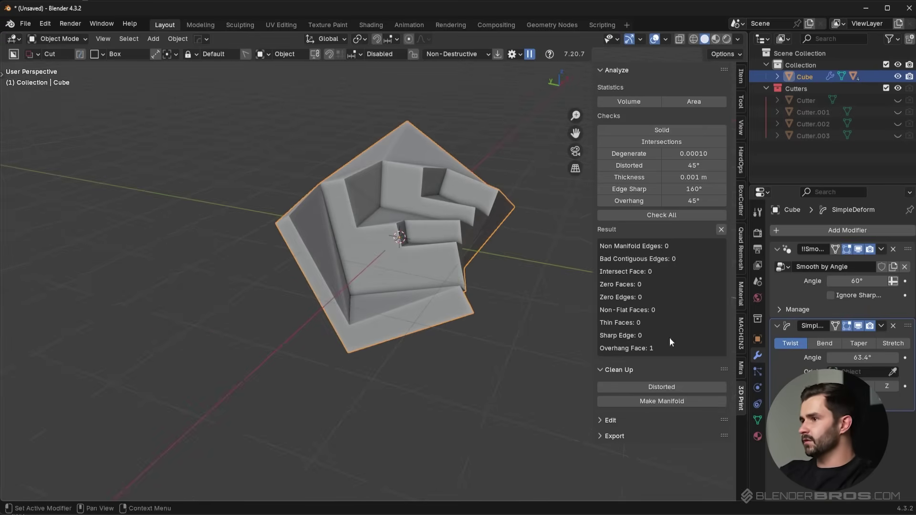
middle_drag(405, 221, 389, 226)
Delete the twisted cube and add a new 2 m cube
key(n)
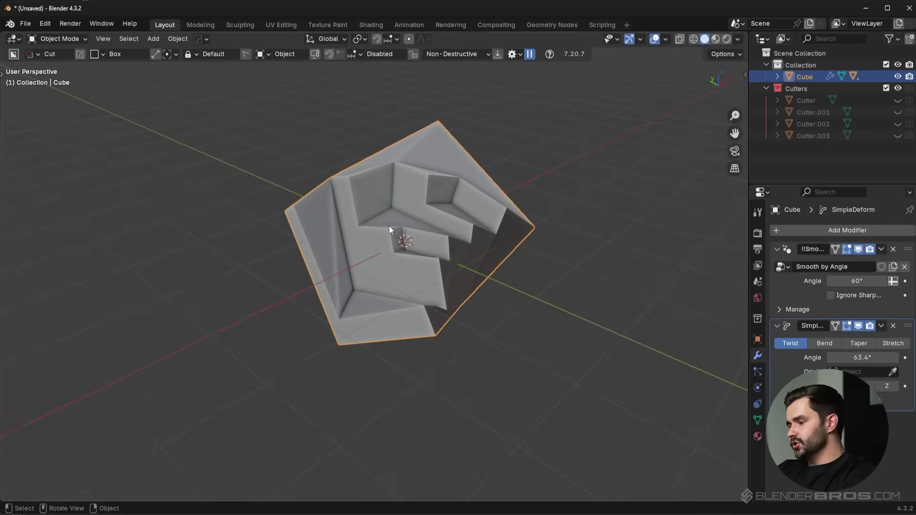
key(Delete)
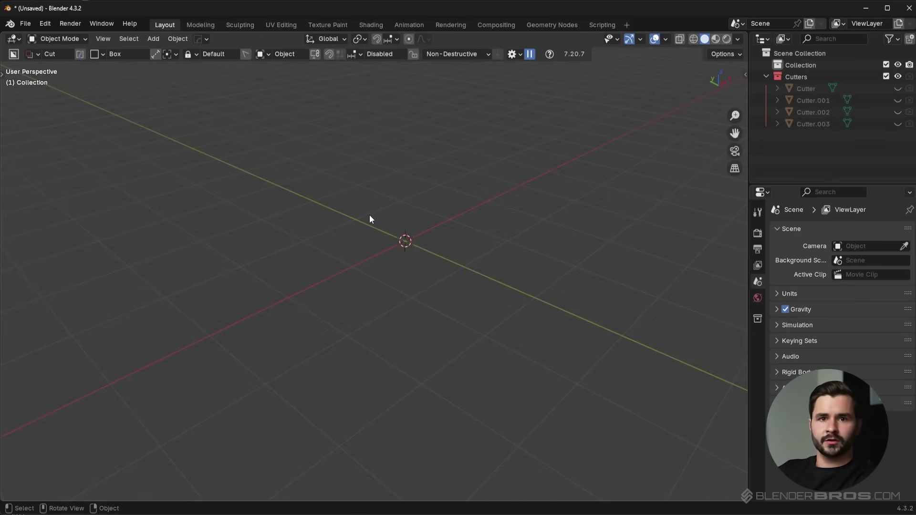
middle_drag(370, 215, 420, 240)
key(shift+a)
mouse_move(420, 240)
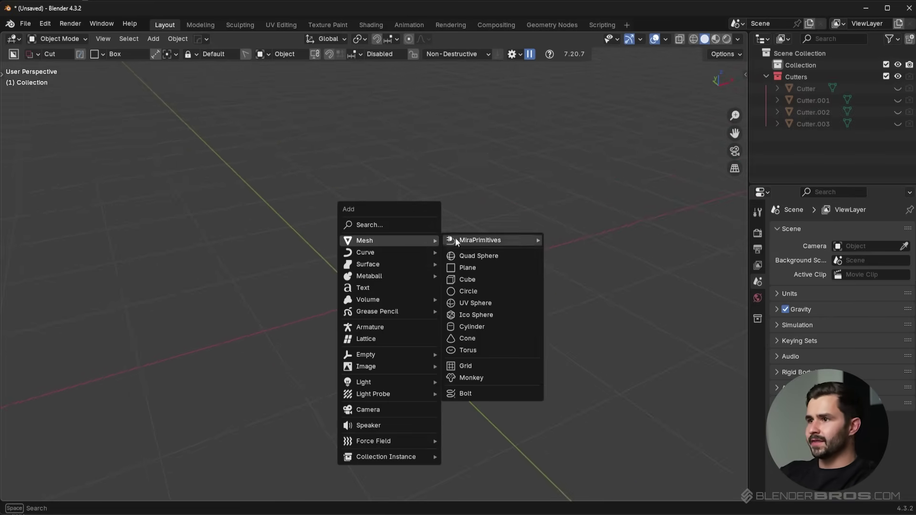
click(487, 281)
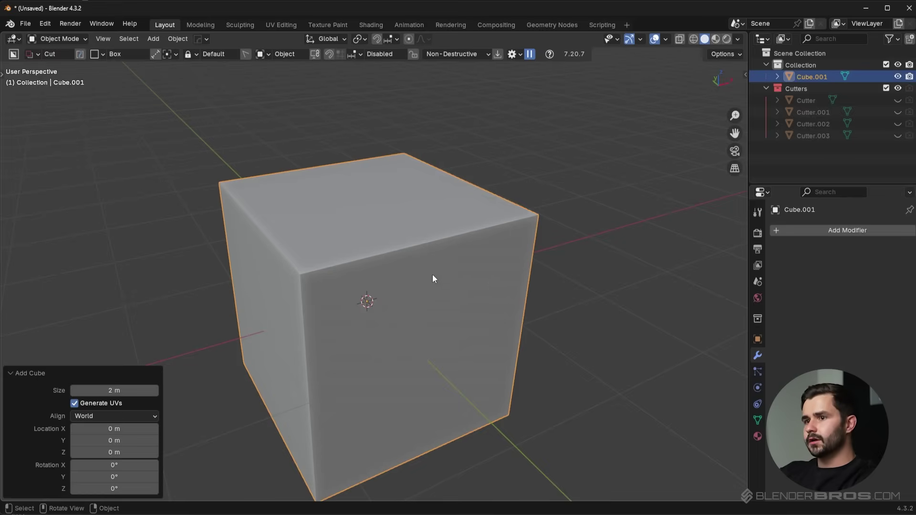
middle_drag(433, 276, 405, 242)
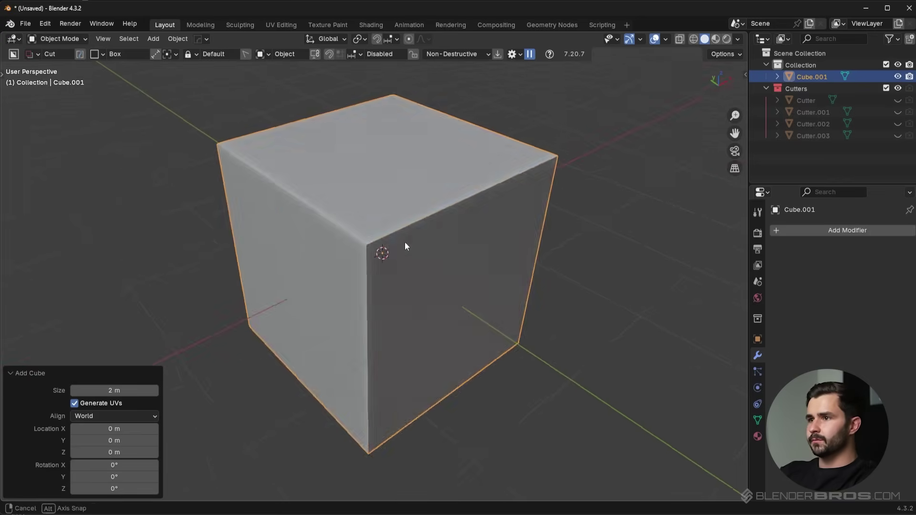
Inset the new cube's top face by about 0.29 m
key(Tab)
click(401, 180)
key(i)
click(566, 282)
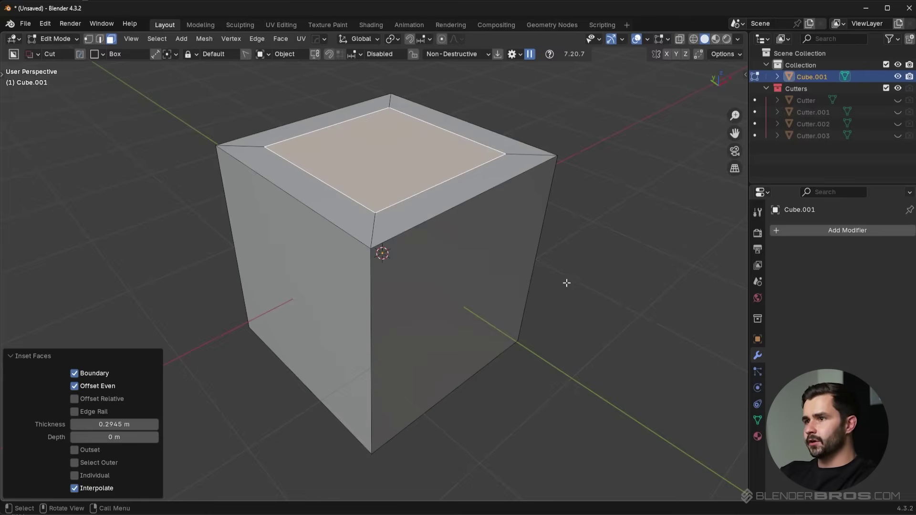
Extrude an in-place duplicate of the inset face down into the cube and clean up the doubled geometry
key(shift+d)
right_click(559, 209)
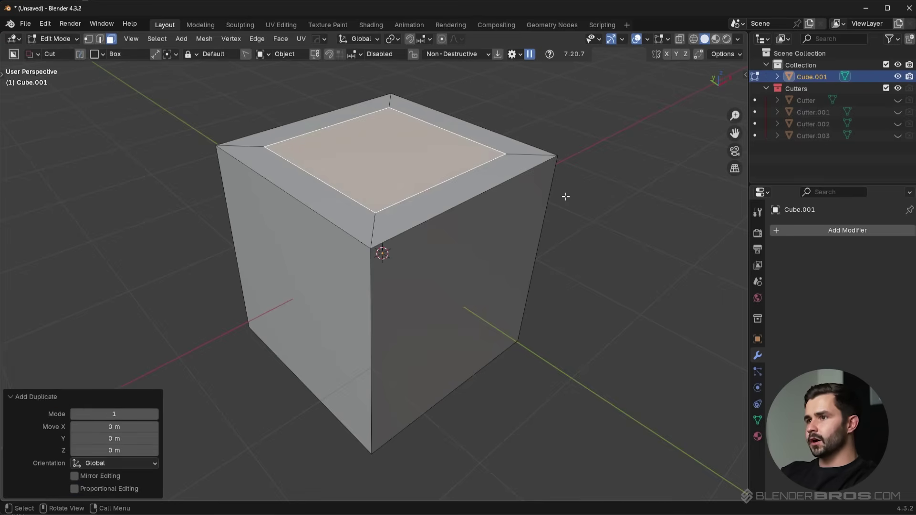
key(e)
click(565, 248)
key(a)
key(Tab)
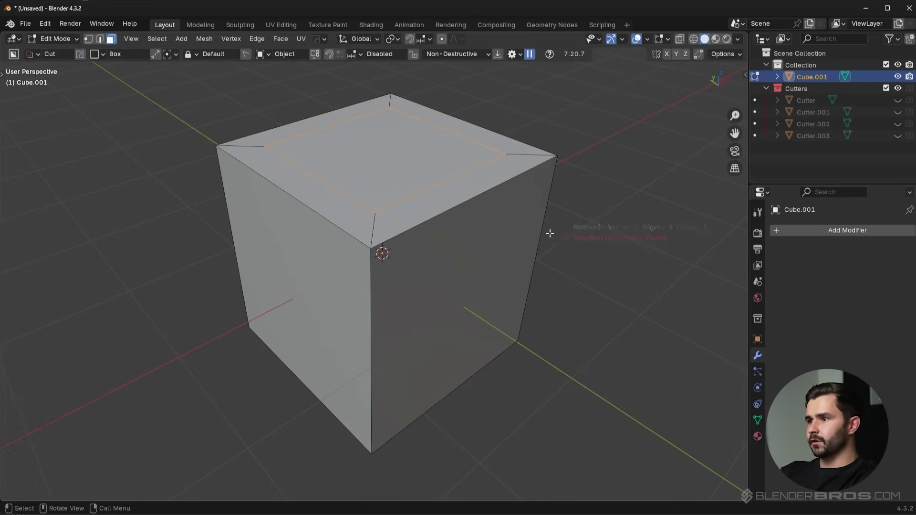
click(554, 235)
Run all 3D Print checks on the cube, select its non-manifold edges, and inspect the internal geometry in wireframe
key(n)
click(678, 215)
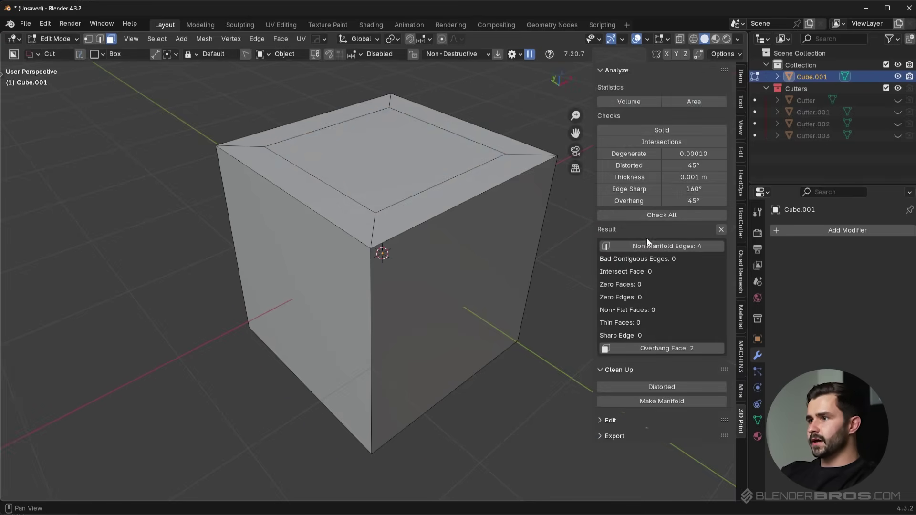
click(666, 246)
key(z)
middle_drag(342, 253, 395, 225)
key(z)
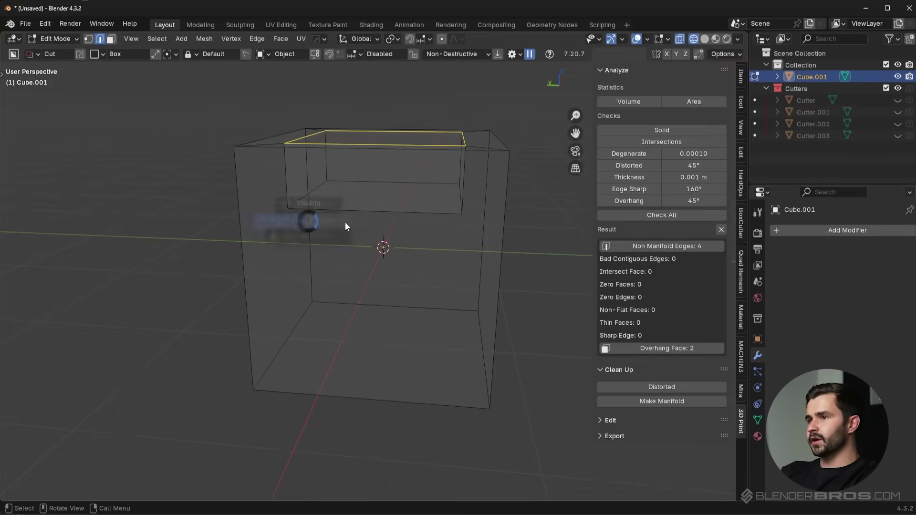
middle_drag(449, 215, 446, 259)
key(Tab)
mouse_move(479, 233)
middle_down()
mouse_move(489, 241)
mouse_move(414, 236)
middle_up()
key(alt+a)
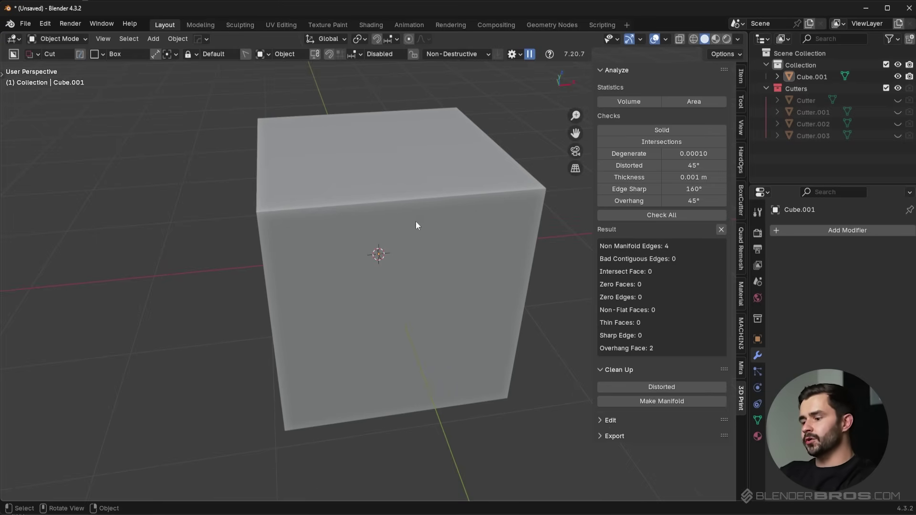
Cut a deep box out of the cube's near top corner with BoxCutter
key(n)
click(405, 200)
middle_drag(408, 201, 446, 211)
key(alt+shift+w)
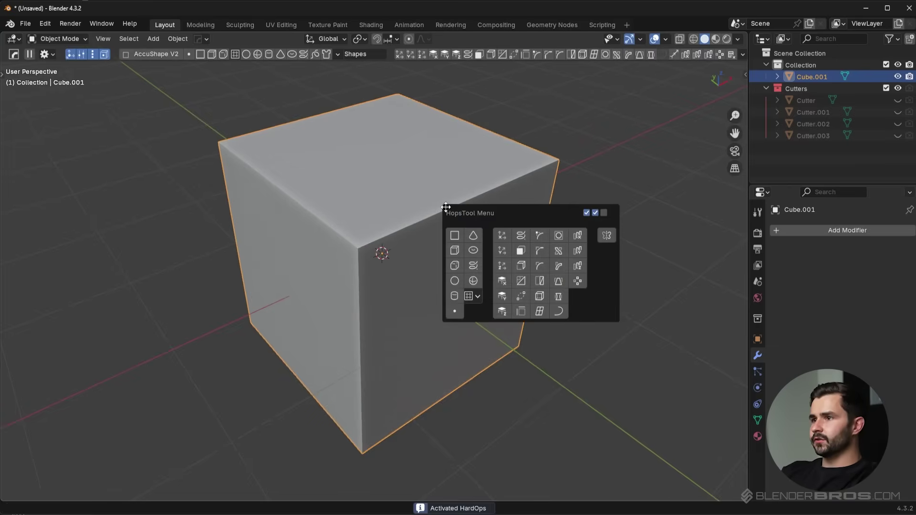
key(alt+w)
key(ctrl+d)
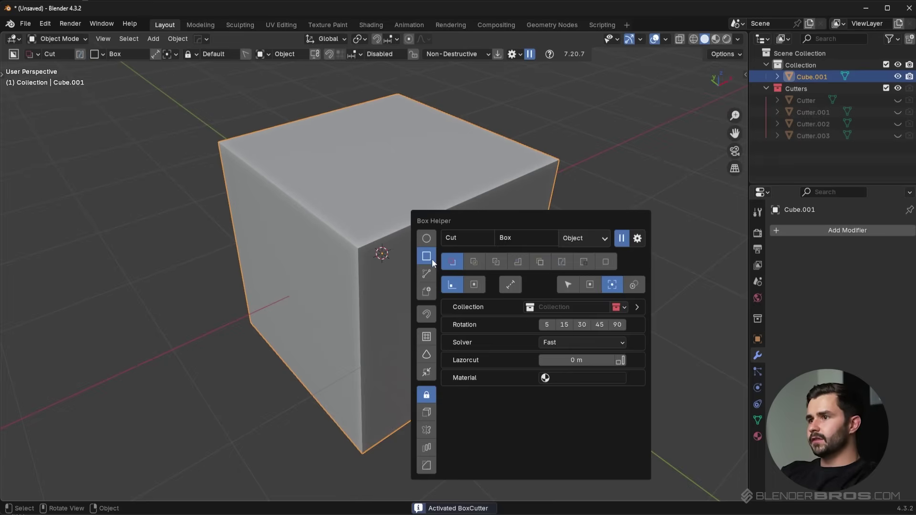
drag(408, 170, 311, 301)
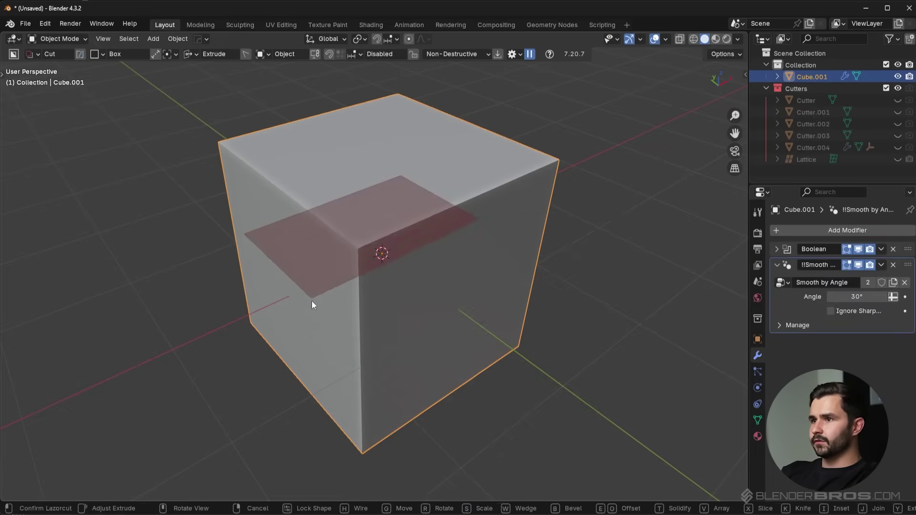
click(308, 394)
Cut a second, shallower box into the cube's top edge beside the corner cut
mouse_move(418, 279)
middle_down()
mouse_move(476, 215)
mouse_move(409, 197)
middle_up()
drag(408, 196, 425, 282)
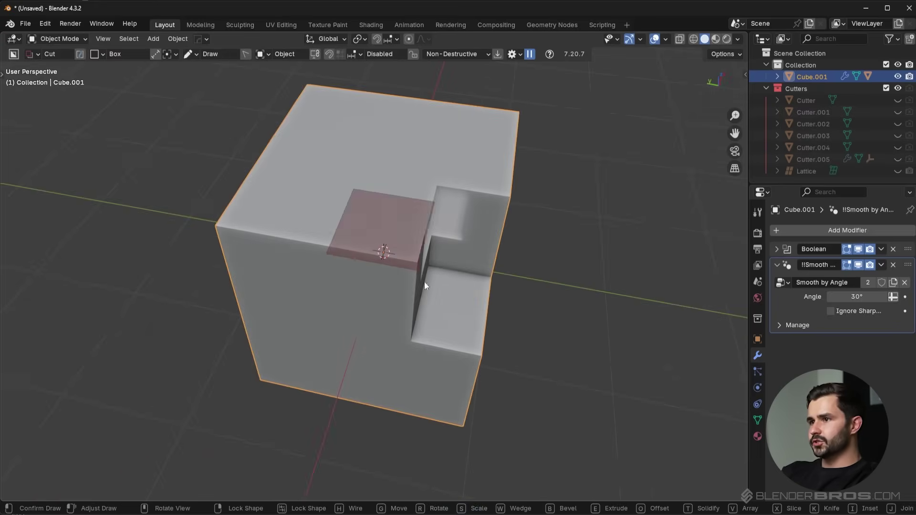
click(436, 320)
middle_drag(436, 321, 450, 237)
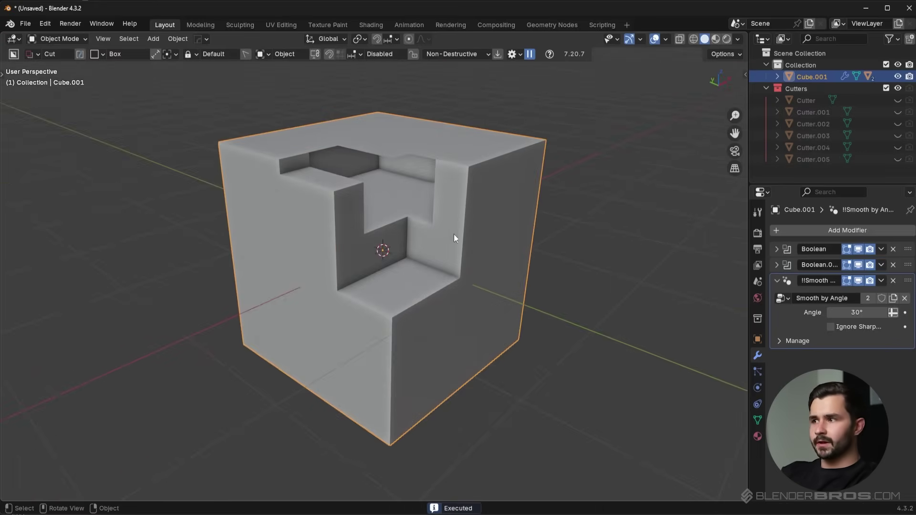
Switch the solver of both Boolean modifiers on the cube to Exact
click(777, 249)
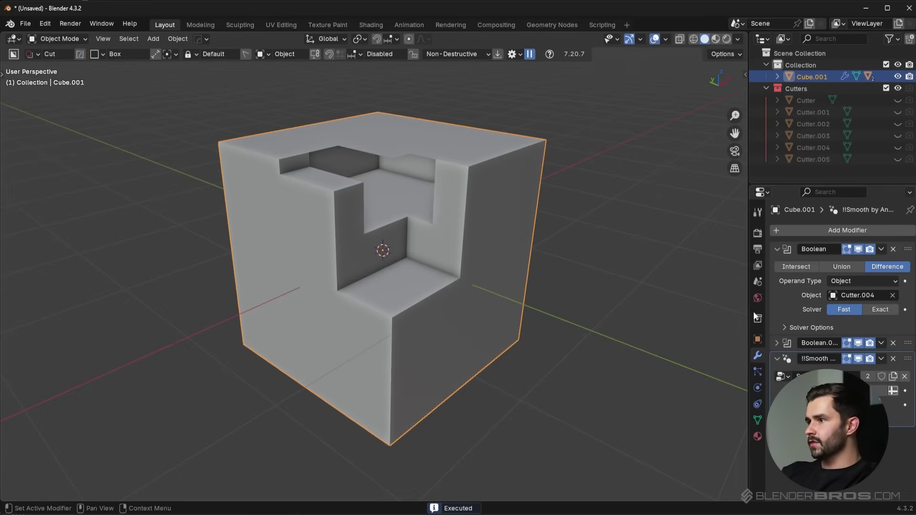
click(881, 309)
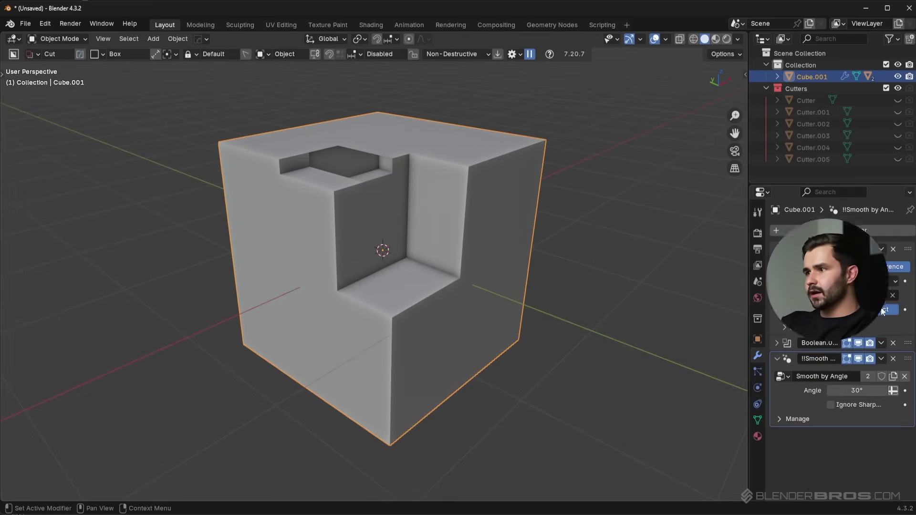
click(777, 342)
click(880, 404)
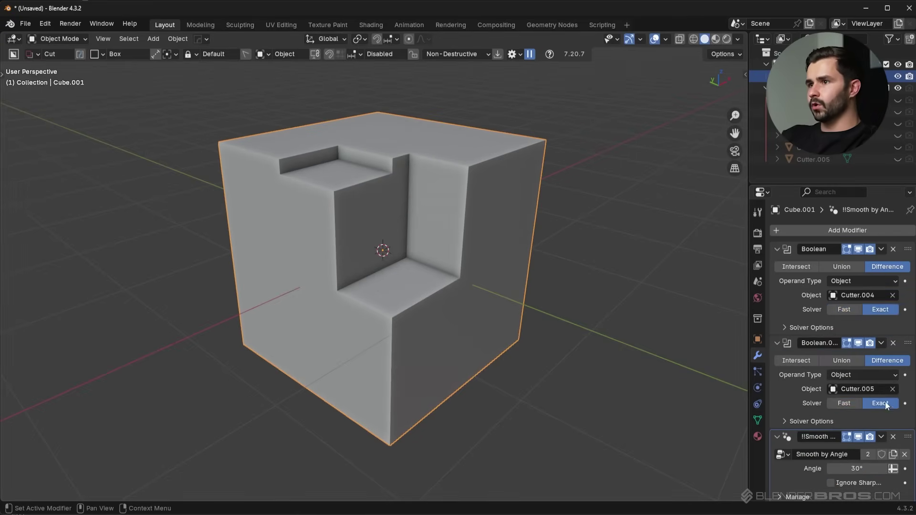
middle_drag(406, 195, 520, 196)
Set the default Boolean solver in BoxCutter's behavior settings to Exact
key(n)
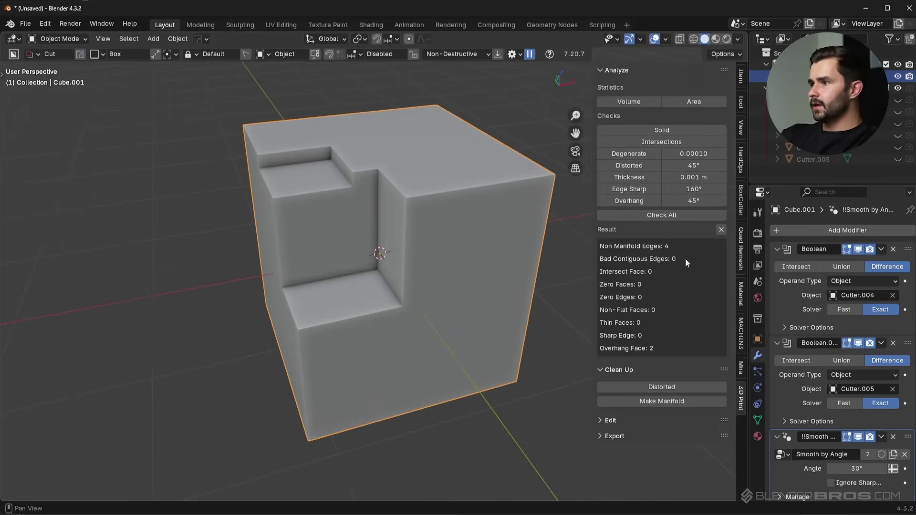
click(741, 201)
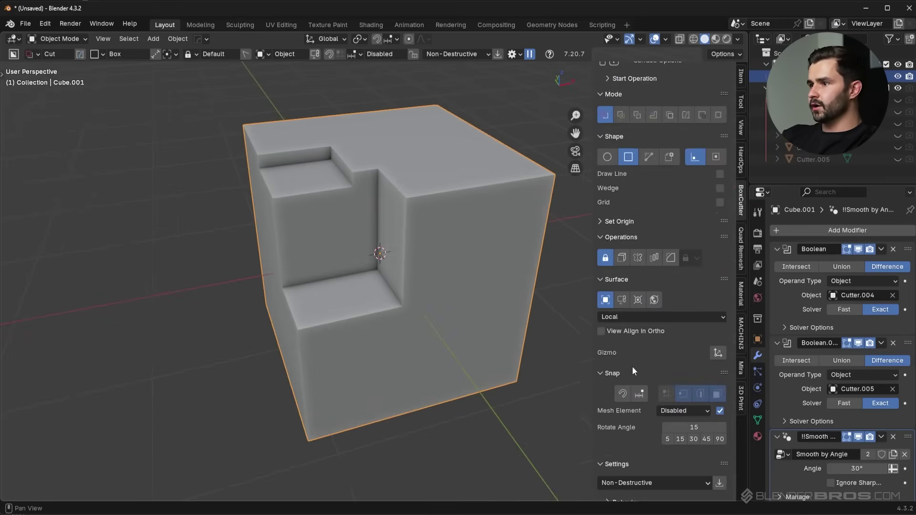
scroll(634, 362, down, 4)
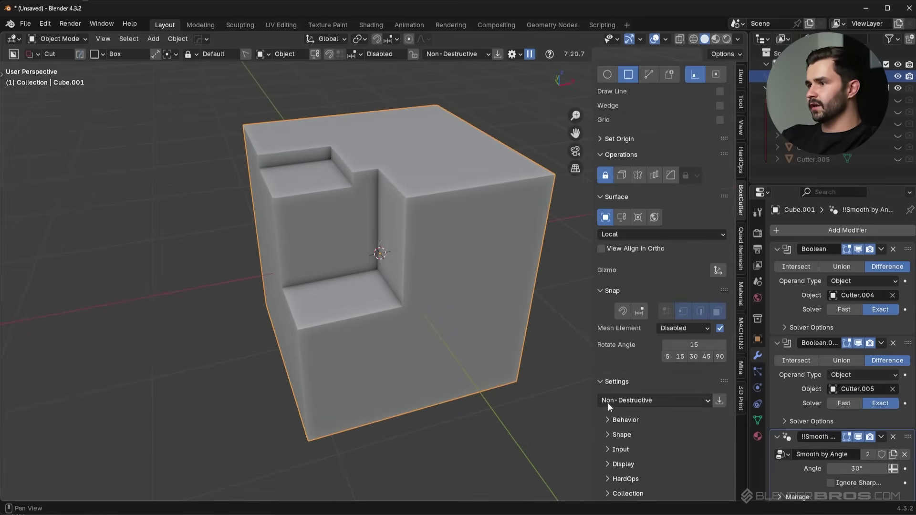
click(631, 418)
scroll(646, 408, down, 10)
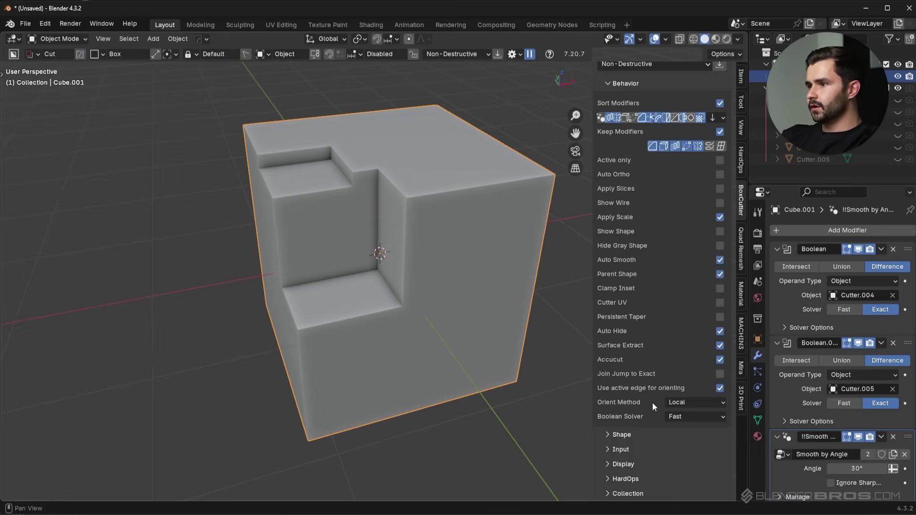
click(690, 418)
click(688, 442)
Cut a large box across the two earlier cuts in the cube's top and inspect the exposed interior
middle_drag(477, 267, 397, 137)
drag(397, 136, 442, 261)
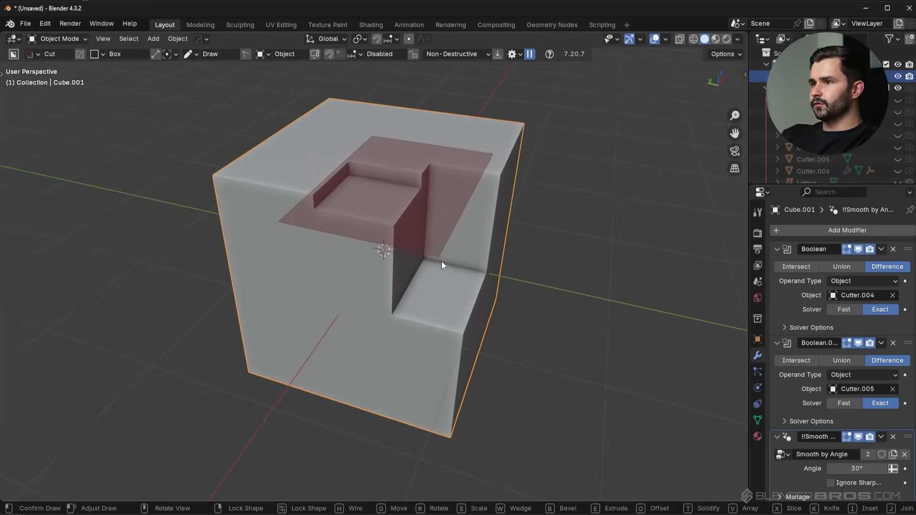
key(Escape)
drag(323, 176, 425, 262)
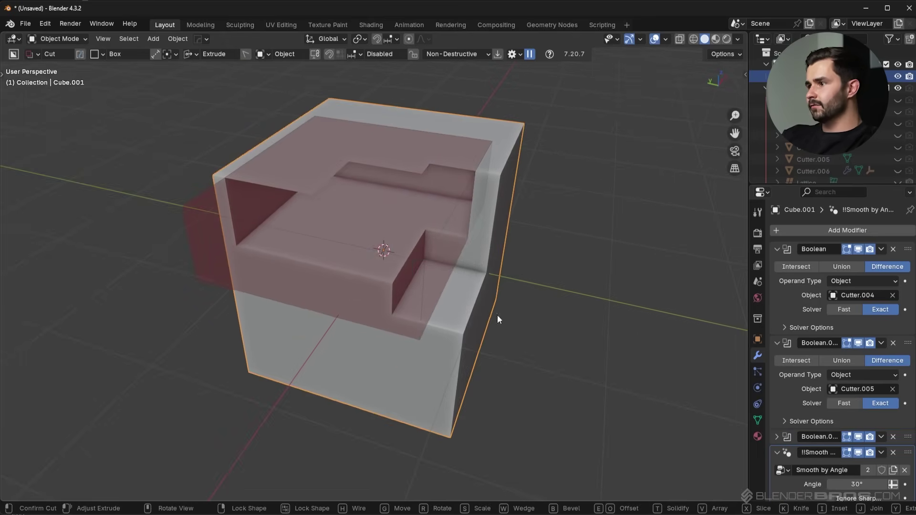
click(498, 315)
scroll(811, 420, down, 5)
middle_drag(525, 269, 486, 236)
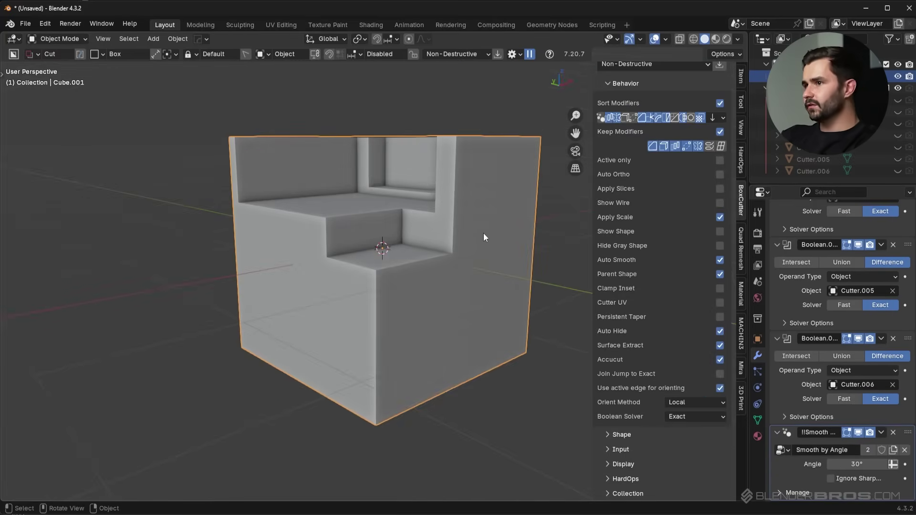
middle_drag(484, 234, 515, 250)
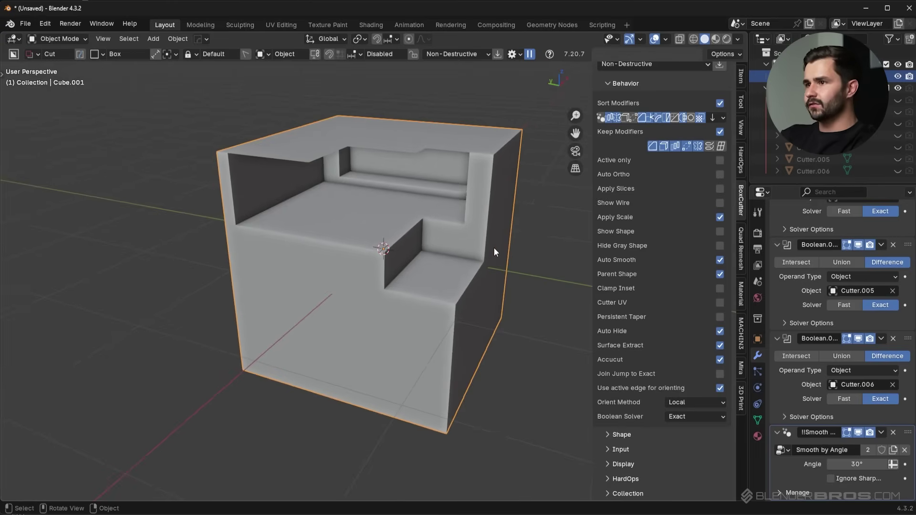
mouse_move(493, 247)
middle_down()
mouse_move(477, 222)
mouse_move(504, 233)
middle_up()
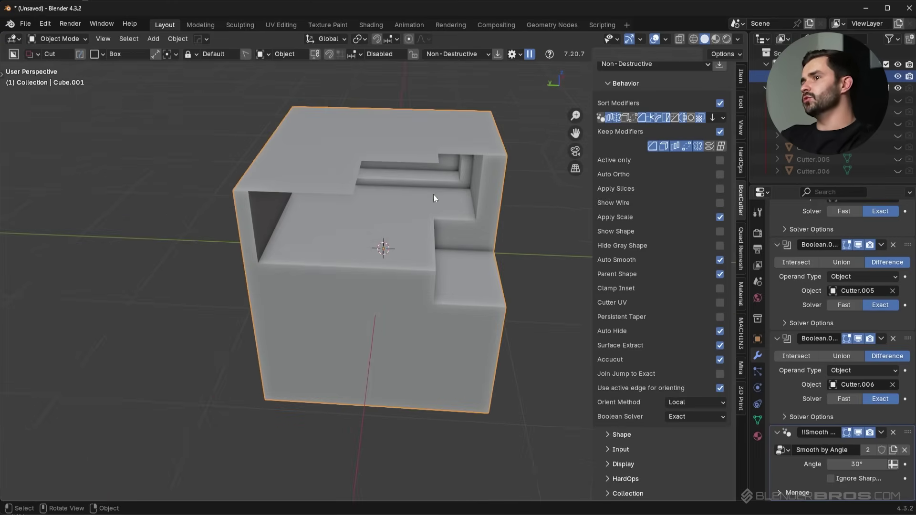
mouse_move(372, 292)
middle_down()
mouse_move(426, 291)
mouse_move(419, 288)
middle_up()
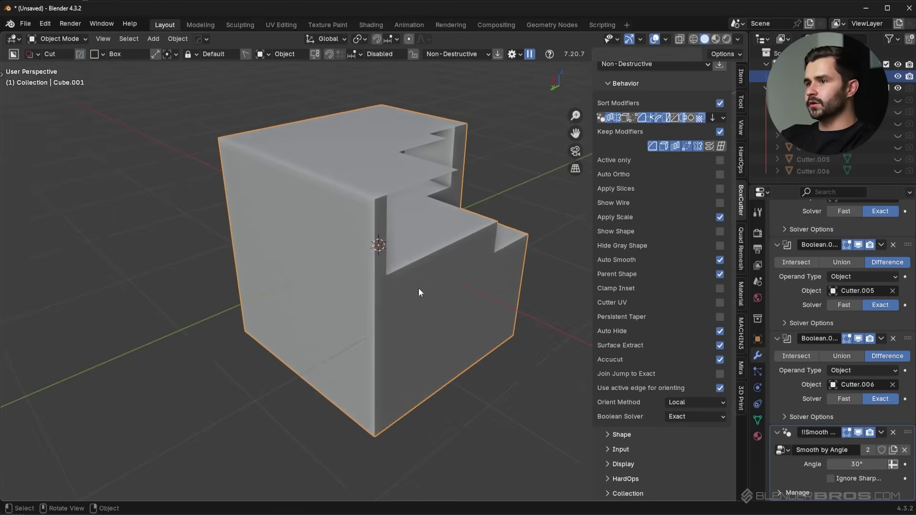
Cut another box out of an uncut top corner of the cube and inspect the broken geometry
drag(429, 316, 366, 166)
key(n)
click(242, 112)
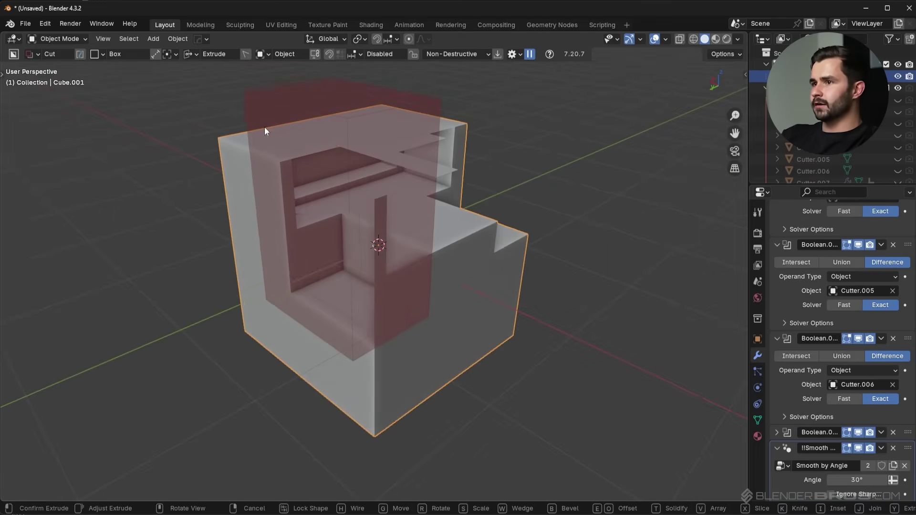
click(317, 152)
key(n)
middle_drag(505, 239, 443, 248)
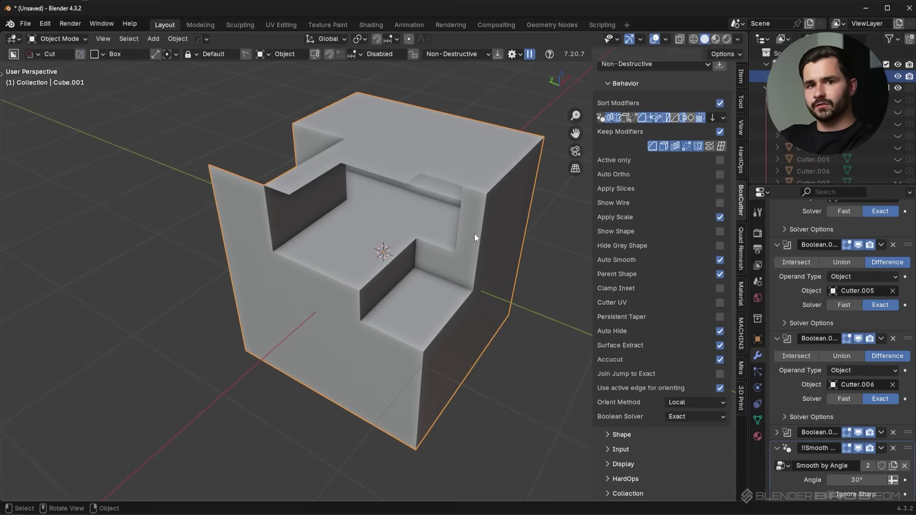
middle_drag(460, 234, 508, 233)
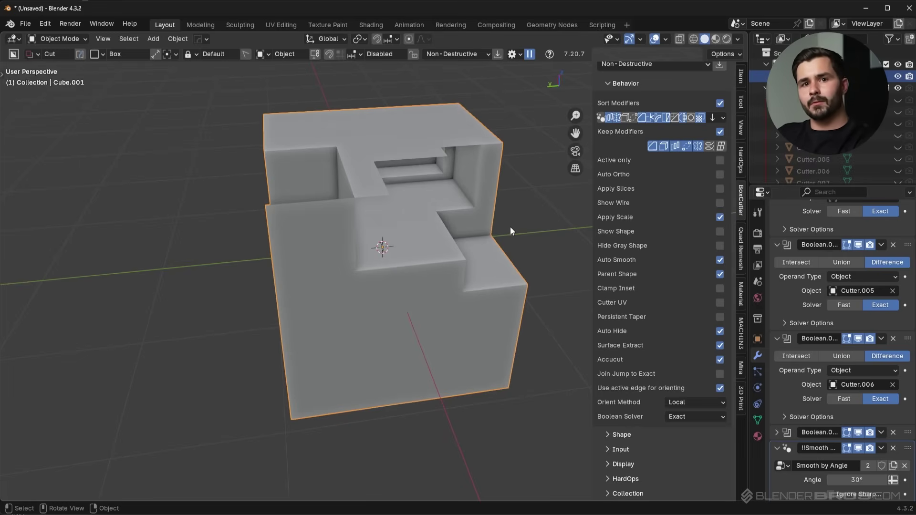
middle_drag(511, 227, 344, 239)
Delete the inset top face from the cube's mesh and view the effect on the Boolean cuts
key(Tab)
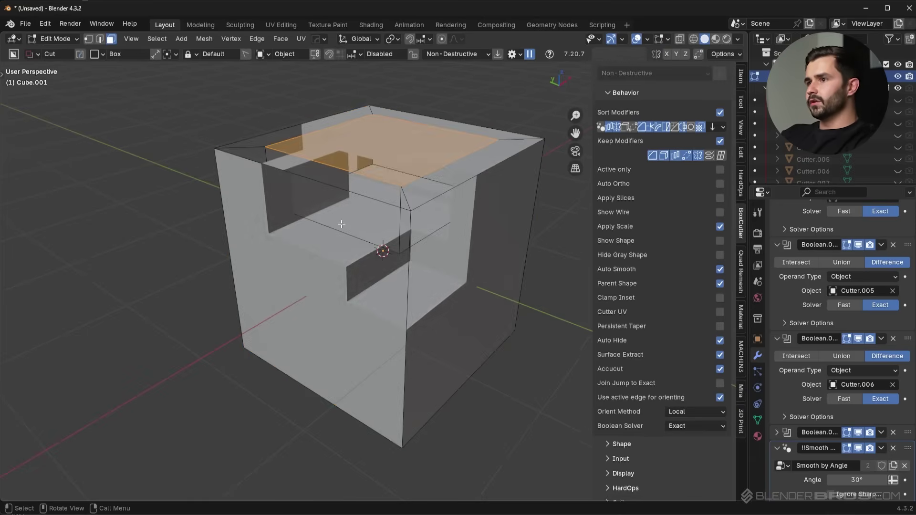
key(a)
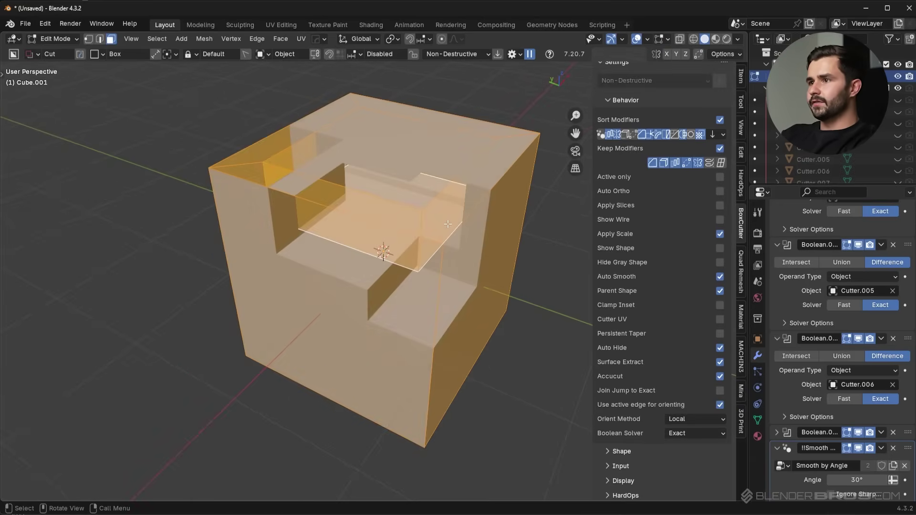
key(alt+a)
click(410, 176)
key(x)
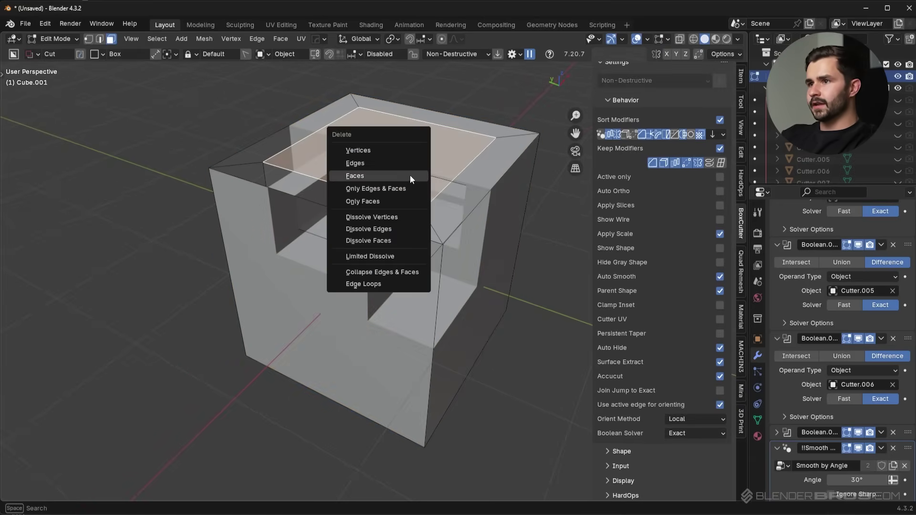
click(411, 175)
middle_drag(411, 175, 442, 210)
key(Tab)
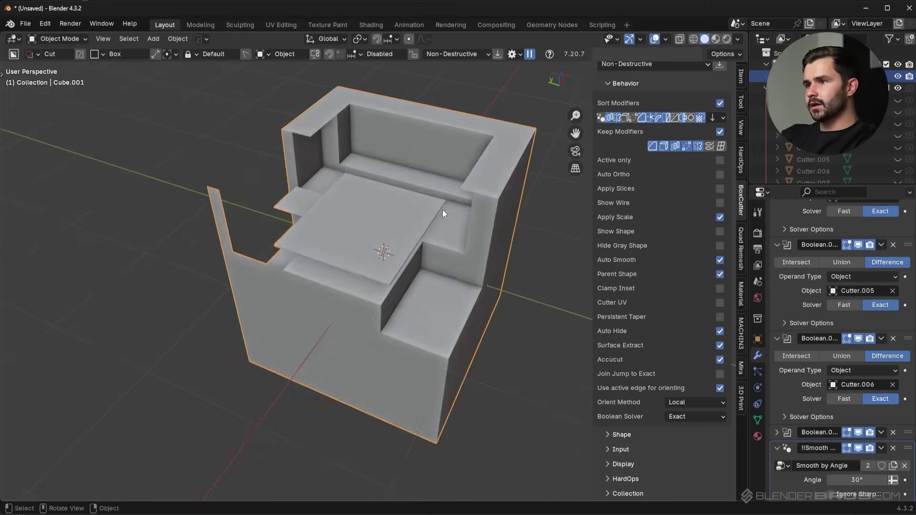
middle_drag(387, 219, 511, 259)
Undo the face deletion and all box cuts, back to editing the uncut cube with its inset top
key(ctrl+z)
key(ctrl+z)
key(ctrl+z)
key(ctrl+z)
key(ctrl+z)
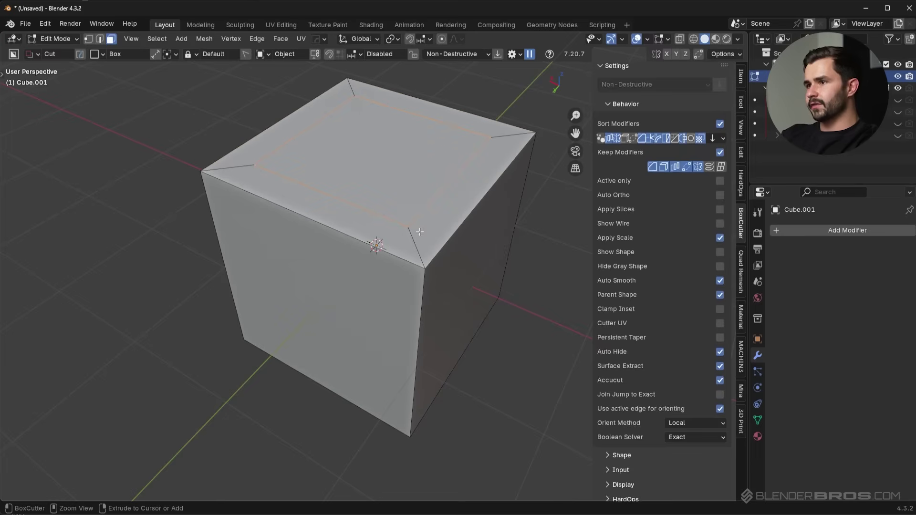
Delete the inset top face covering the recess and rerun all 3D Print checks on the cube
click(359, 139)
key(x)
click(359, 139)
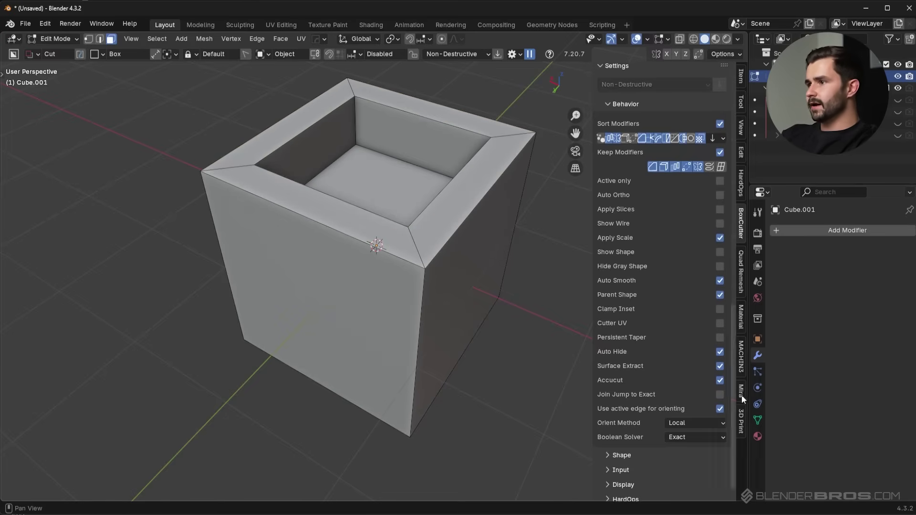
click(740, 414)
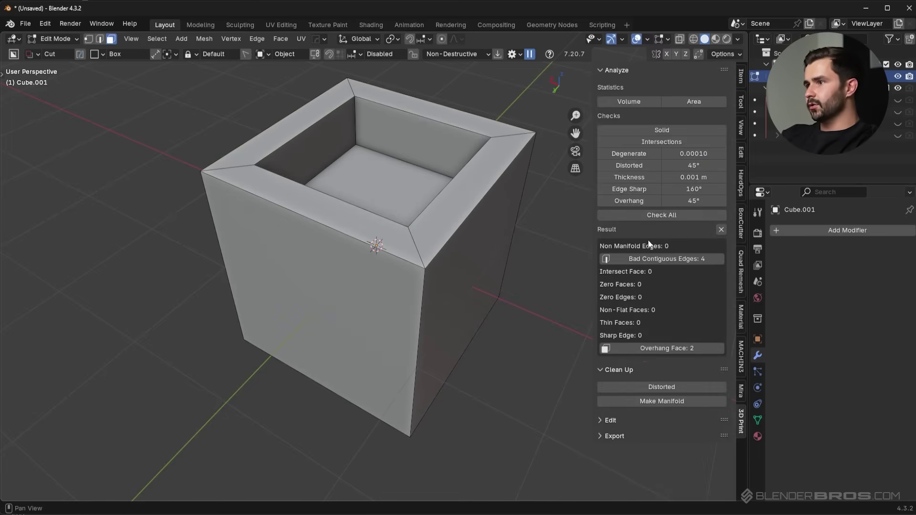
In Object Mode, cut a box through the open cube's side wall into its recess
key(Tab)
middle_drag(351, 137, 393, 143)
drag(444, 298, 364, 144)
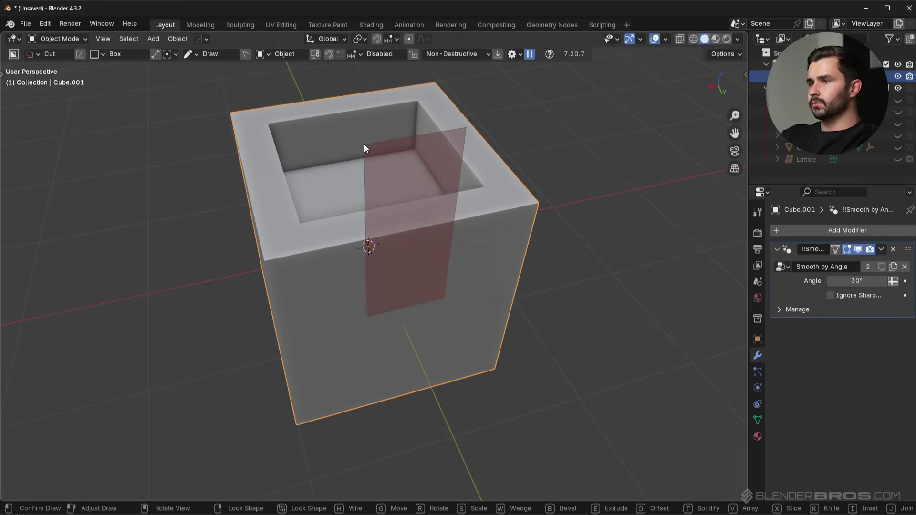
click(238, 138)
middle_drag(239, 139, 382, 257)
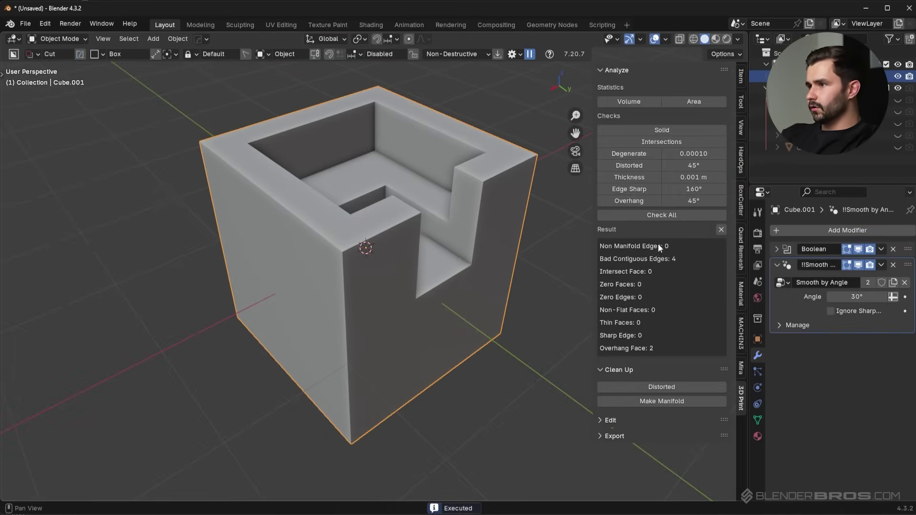
Set BoxCutter's default Boolean solver back to Fast
click(741, 196)
scroll(651, 389, down, 10)
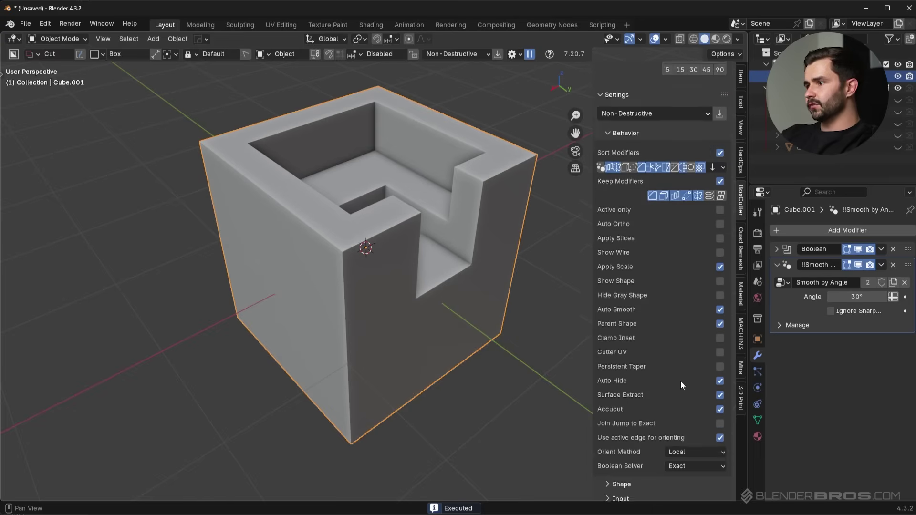
scroll(681, 381, down, 1)
click(681, 443)
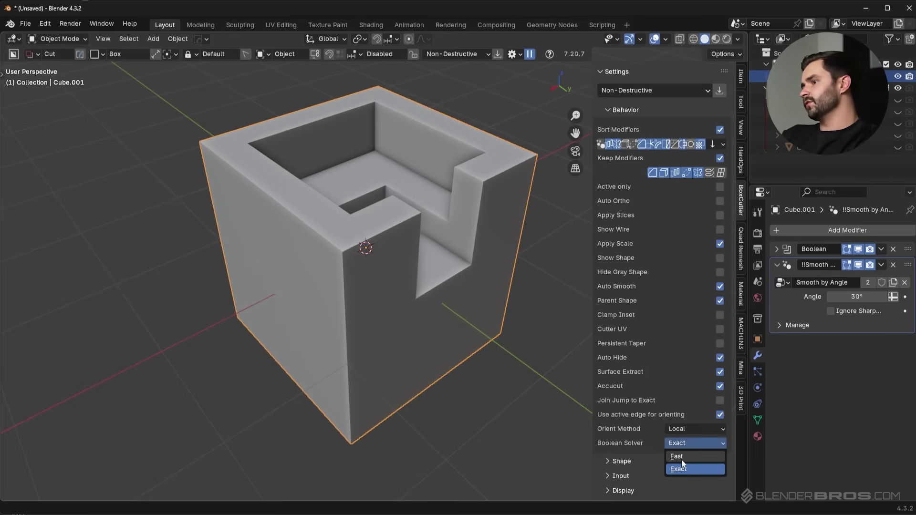
click(682, 458)
Cut two more boxes through the walls on other sides of the open cube
drag(382, 279, 271, 153)
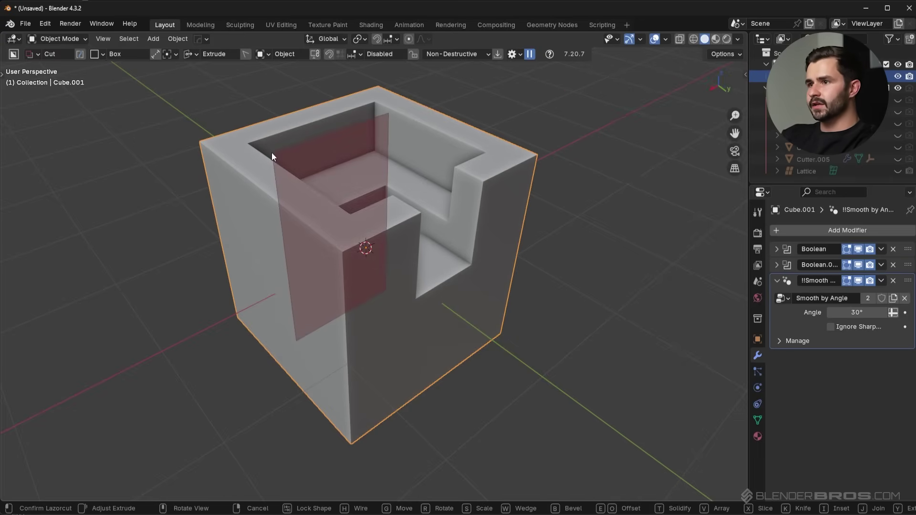
click(176, 122)
mouse_move(391, 308)
middle_down()
mouse_move(380, 300)
mouse_move(483, 308)
mouse_move(427, 272)
mouse_move(453, 282)
middle_up()
drag(457, 283, 343, 145)
click(268, 180)
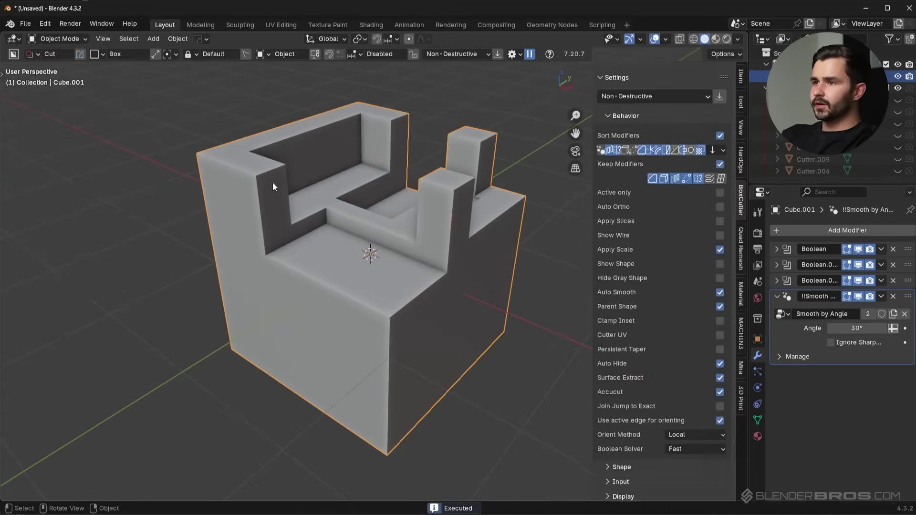
middle_drag(482, 245, 359, 262)
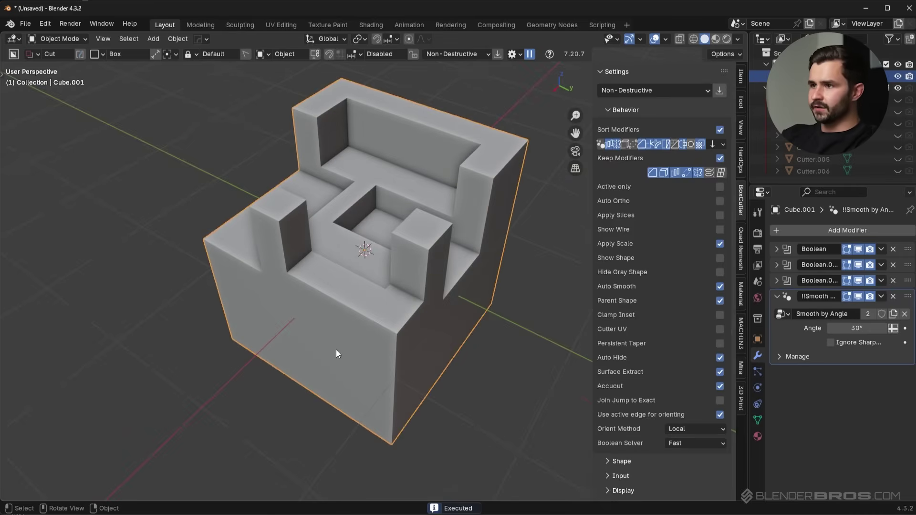
Cut two further boxes out of the open cube's remaining walls, one of them through its front face
mouse_move(321, 362)
mouse_down()
mouse_move(385, 204)
mouse_move(430, 164)
mouse_move(421, 170)
mouse_up()
middle_drag(421, 170, 433, 331)
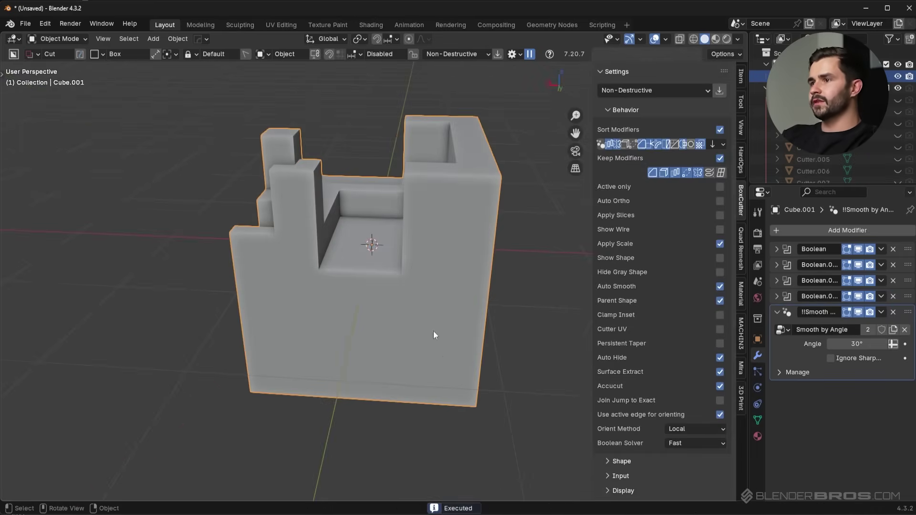
drag(433, 335, 372, 223)
middle_drag(376, 200, 407, 222)
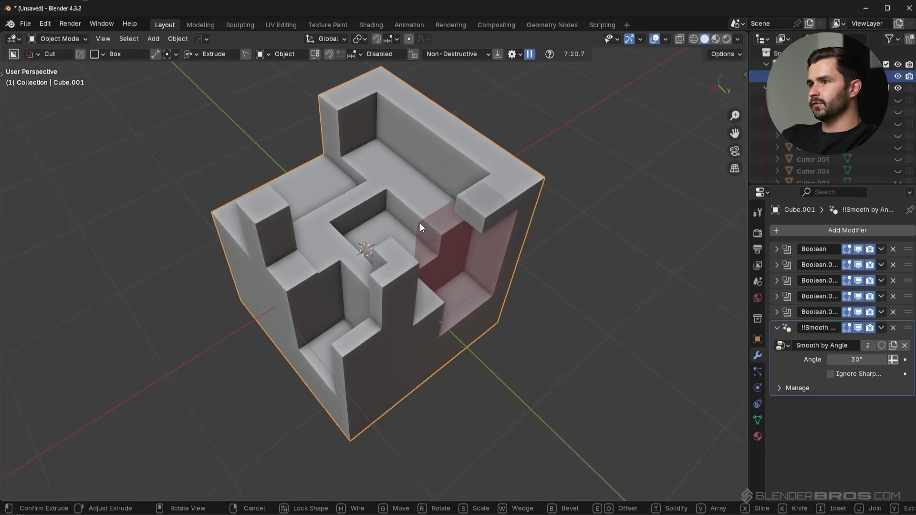
click(365, 188)
middle_drag(365, 188, 239, 233)
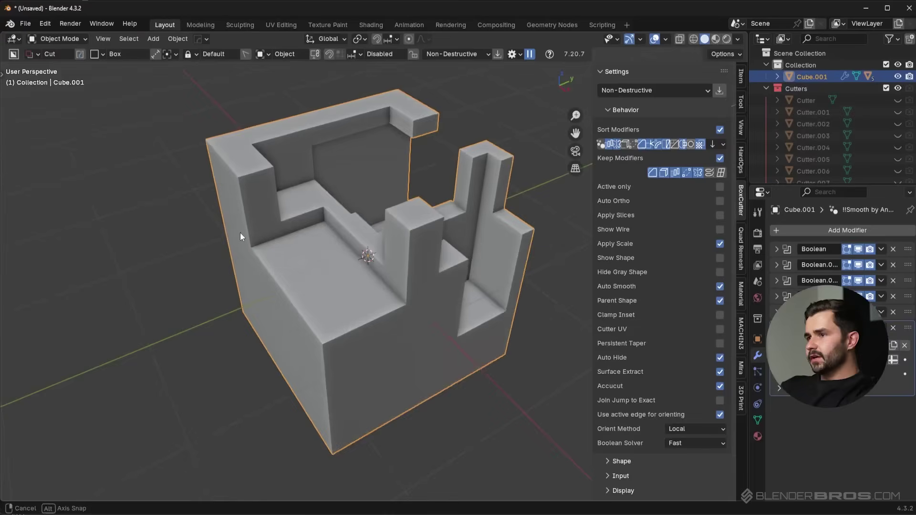
Delete the cut cube, add a Quad Sphere mesh and view its topology briefly in Edit Mode
key(Delete)
key(shift+a)
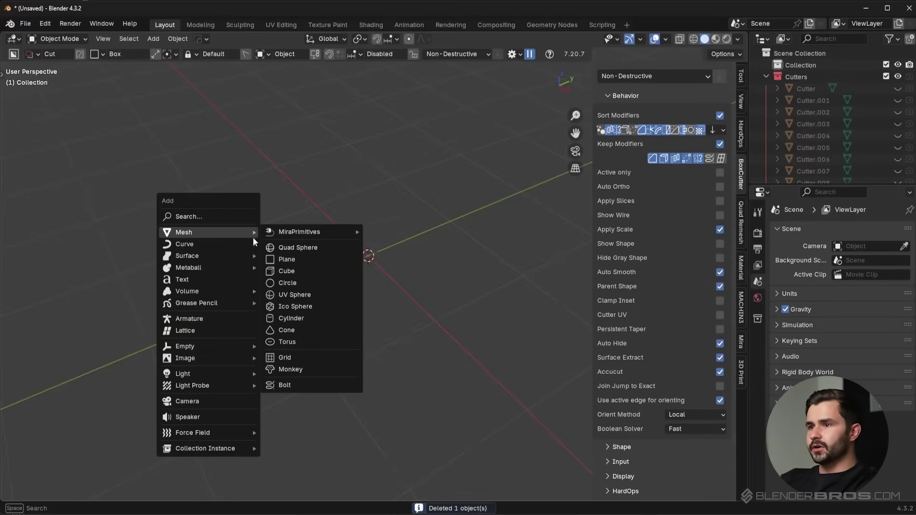
click(314, 245)
key(Tab)
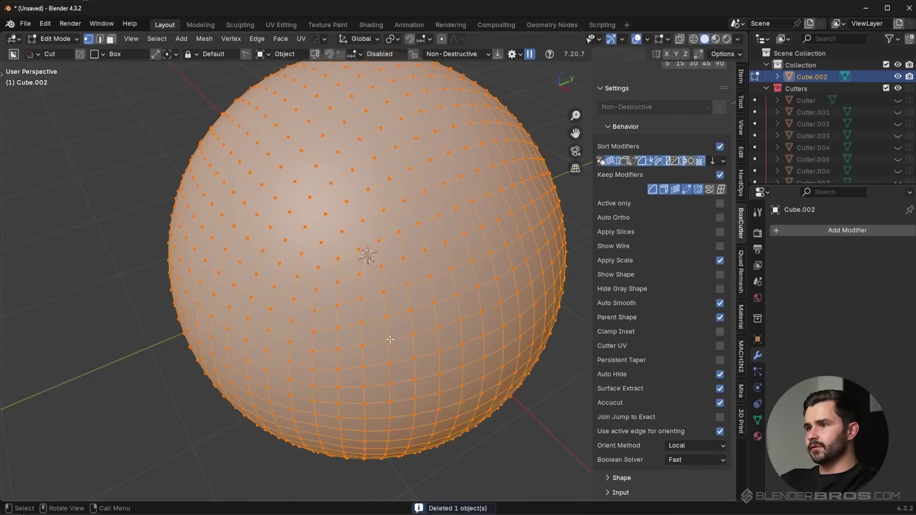
key(Tab)
Add a Decimate modifier to the quad sphere and display the wireframe over its surface
click(832, 229)
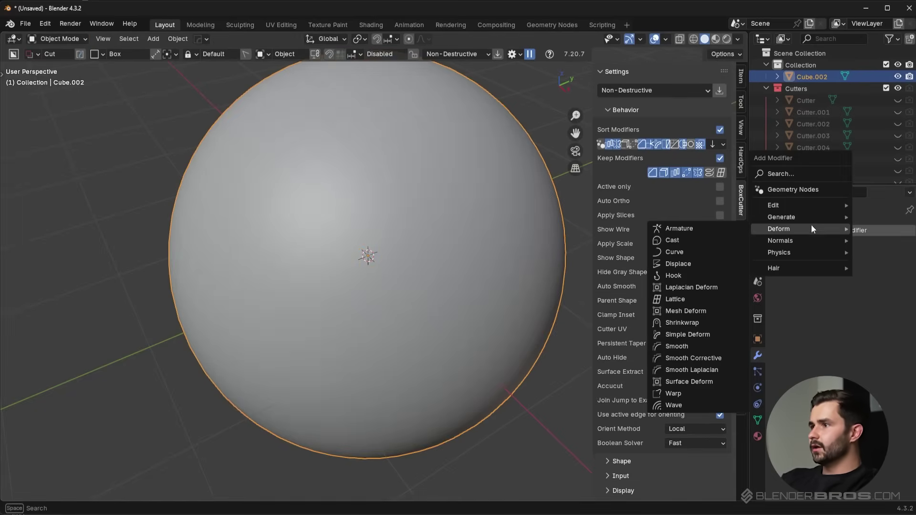
mouse_move(798, 206)
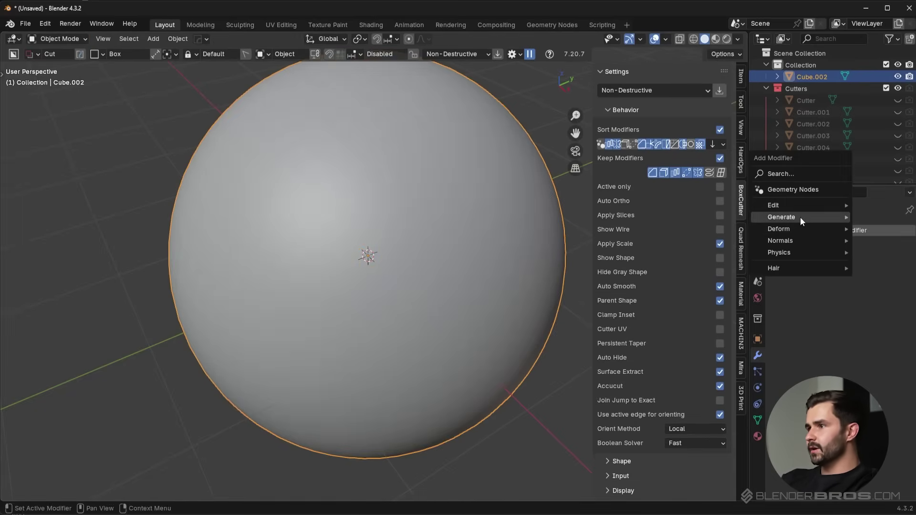
click(682, 270)
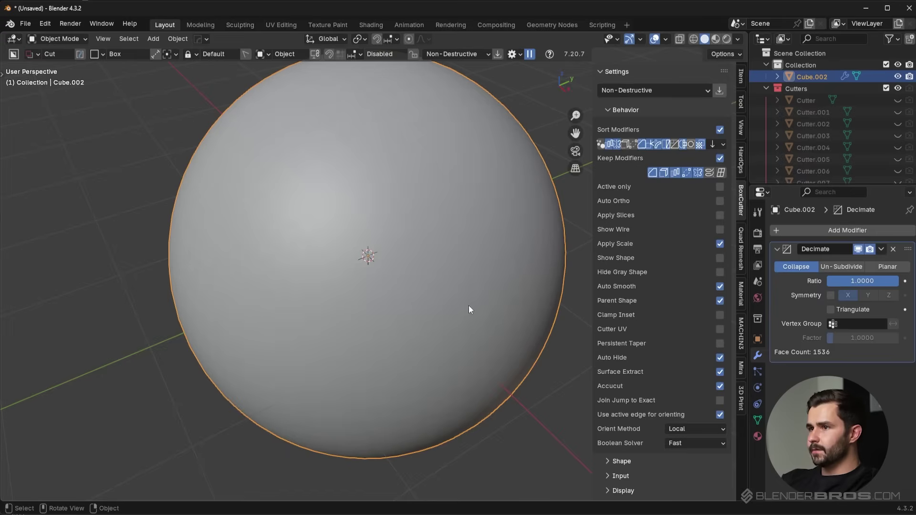
key(z)
click(360, 334)
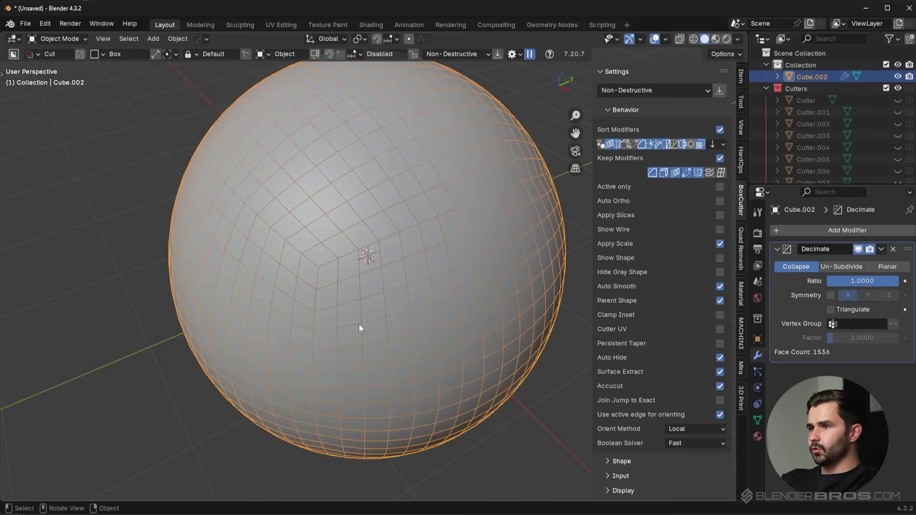
Try a lower Collapse ratio on the Decimate modifier, and try Un-Subdivide with 3 iterations
drag(861, 280, 820, 281)
click(851, 267)
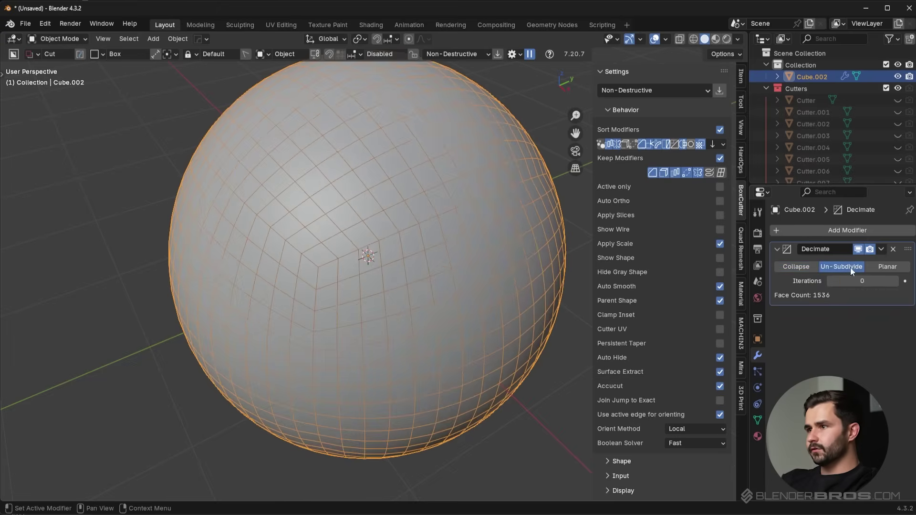
click(895, 280)
click(895, 280)
click(895, 280)
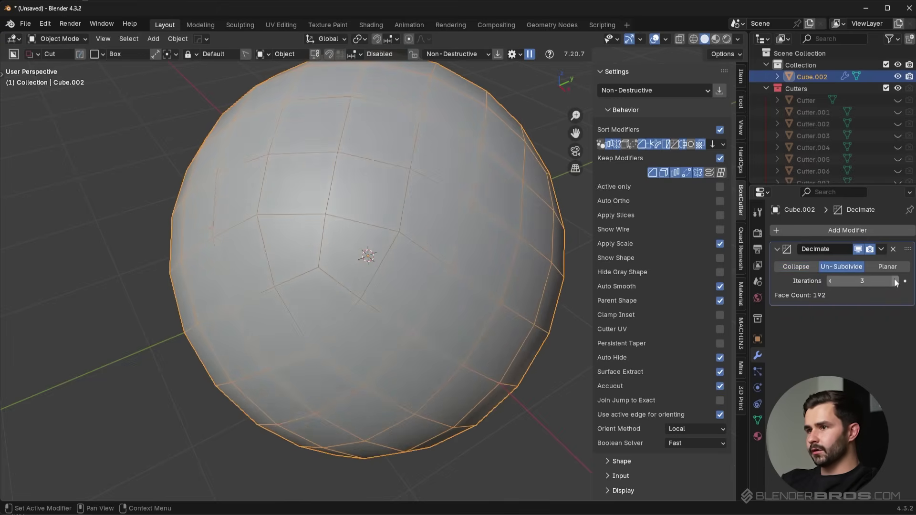
Set the Decimate modifier to Collapse with a ratio of about 0.6471 and apply it to the sphere
click(799, 267)
drag(859, 280, 874, 280)
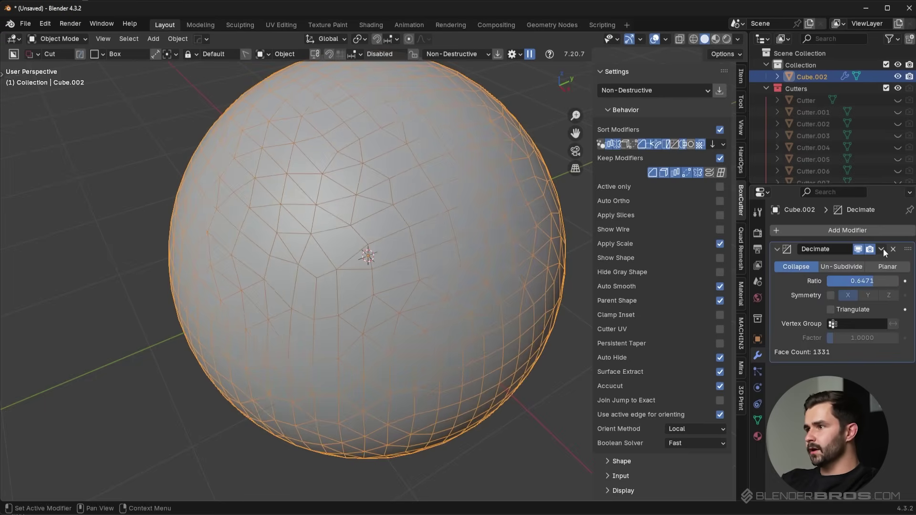
click(882, 249)
click(868, 265)
right_click(378, 242)
click(378, 242)
Examine the decimated sphere's topology in Edit Mode, and add a level 1 Subdivision modifier in Object Mode
key(Tab)
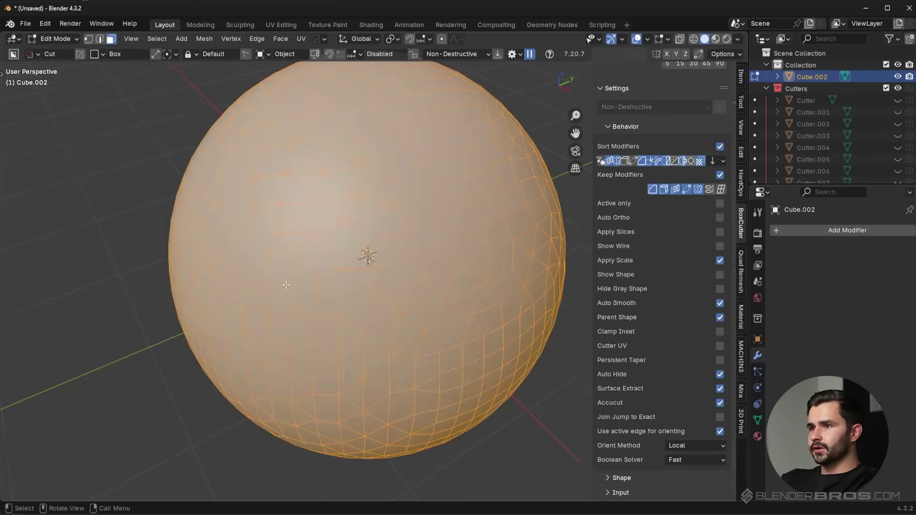
middle_drag(287, 285, 329, 227)
scroll(328, 227, up, 4)
scroll(328, 227, down, 4)
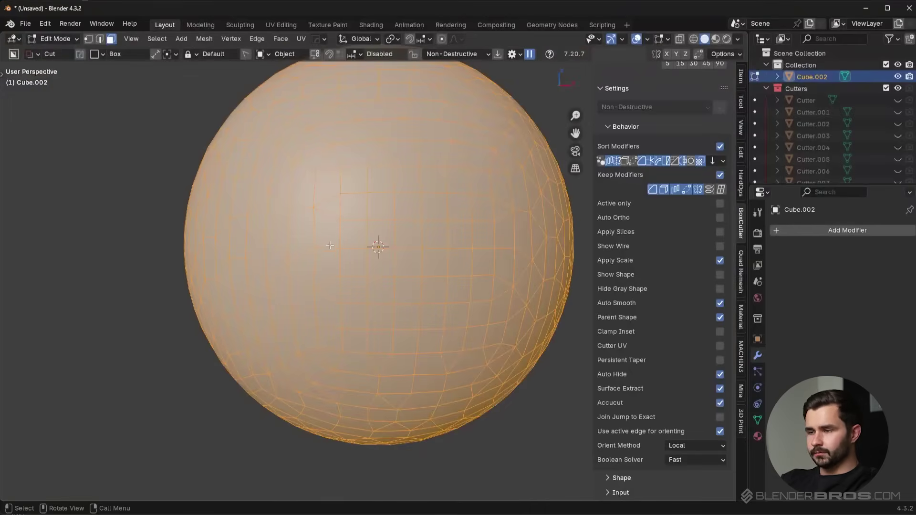
middle_drag(318, 287, 297, 258)
key(Tab)
key(ctrl+1)
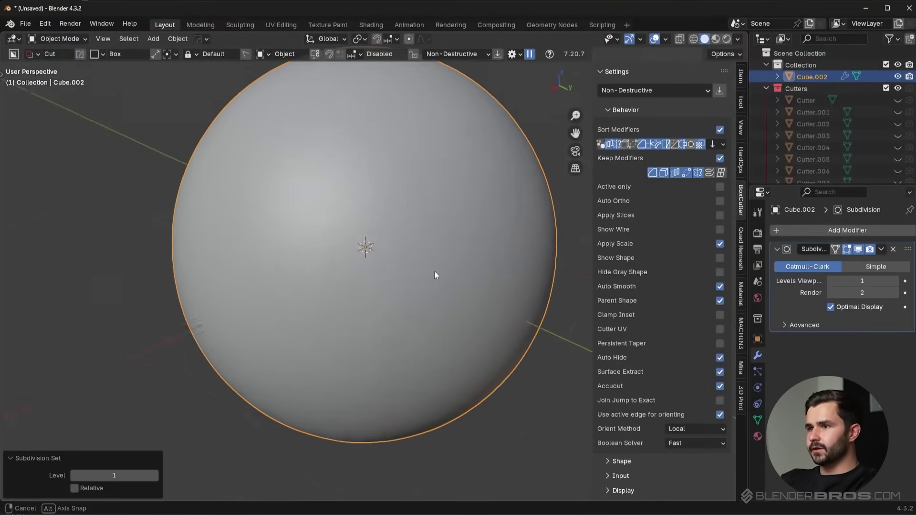
Switch the viewport lighting to the glossy red MatCap and examine the reflections on the sphere without the sidebar
click(737, 39)
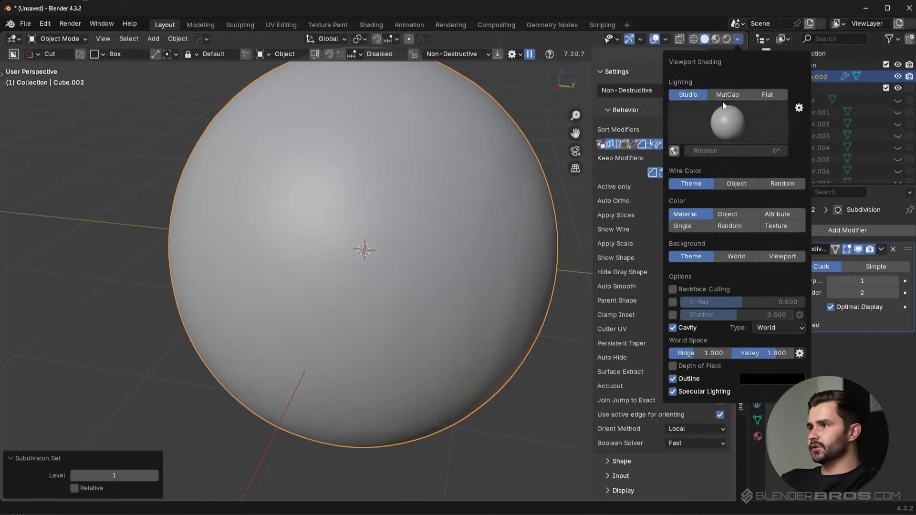
click(727, 94)
click(720, 119)
click(526, 163)
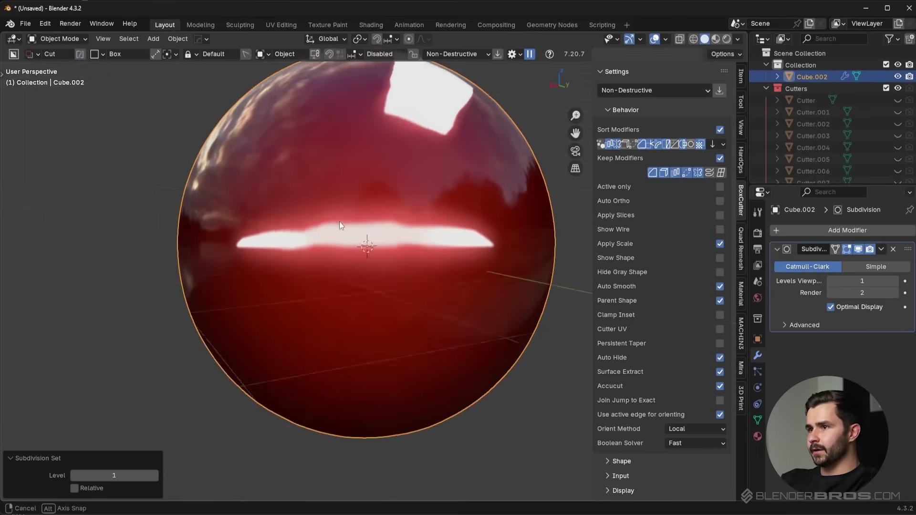
middle_drag(338, 247, 427, 286)
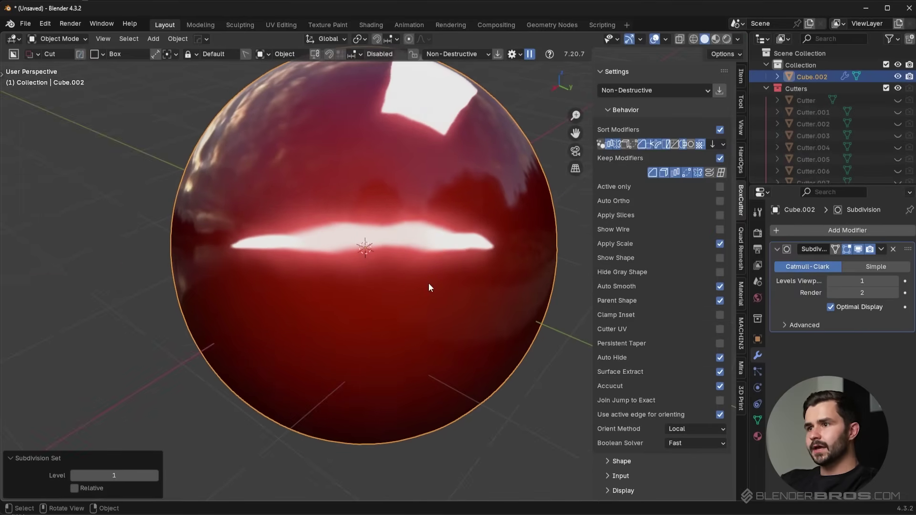
key(n)
middle_drag(563, 231, 536, 244)
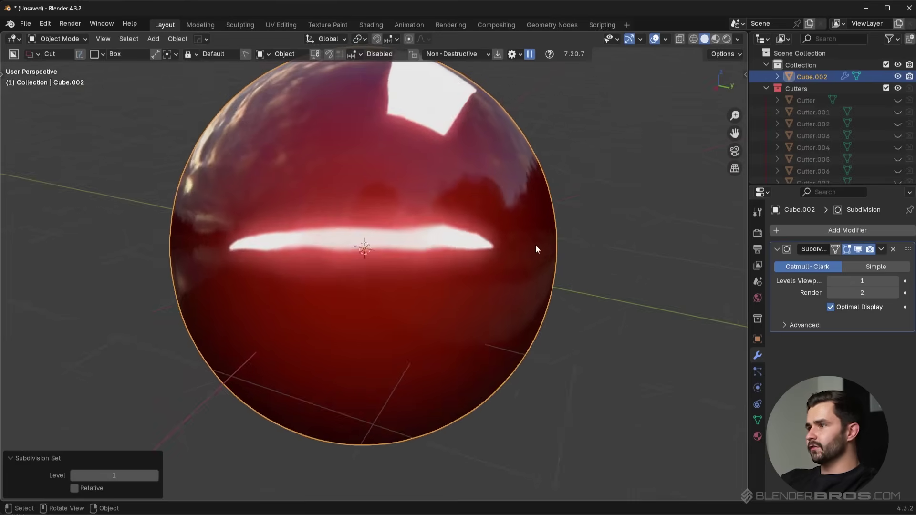
scroll(535, 245, down, 3)
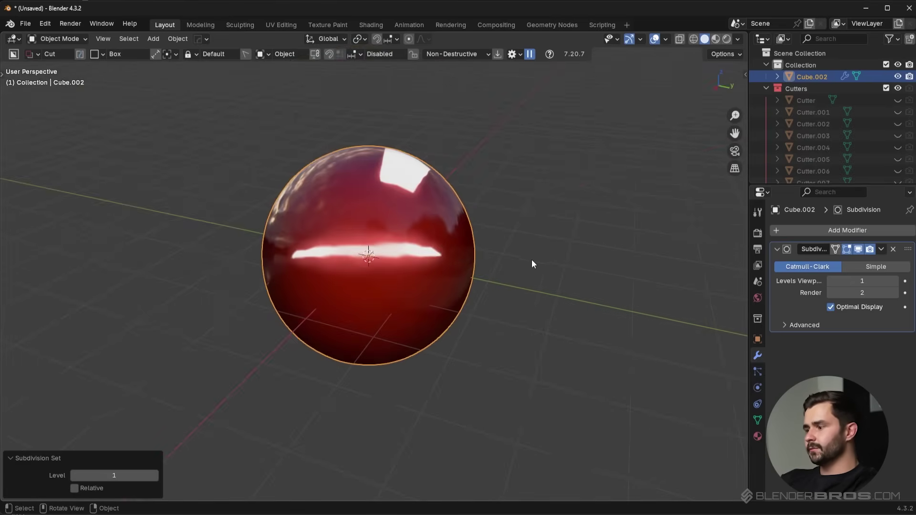
From the Right Orthographic view, cut a view-aligned box through the sphere's upper part on the positive Y side
key(KP_3)
key(d)
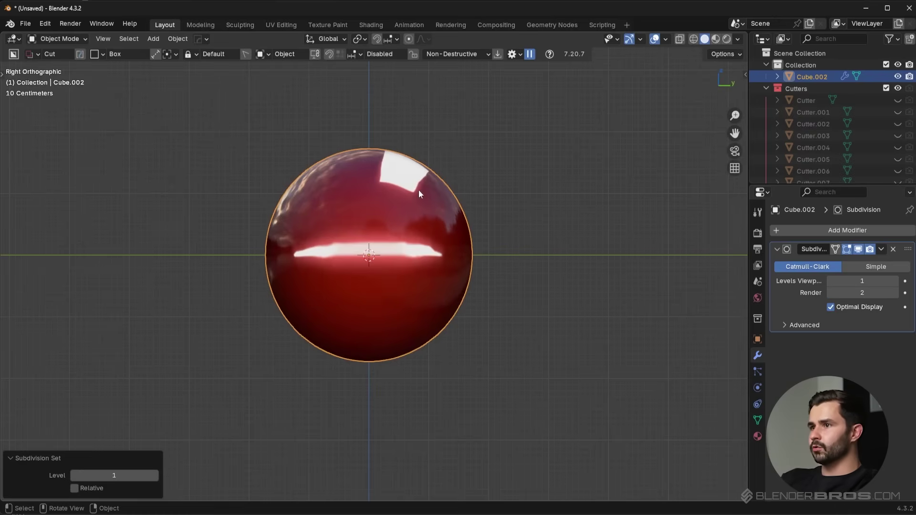
drag(419, 190, 488, 219)
mouse_move(488, 218)
middle_down()
mouse_move(391, 267)
mouse_move(370, 250)
middle_up()
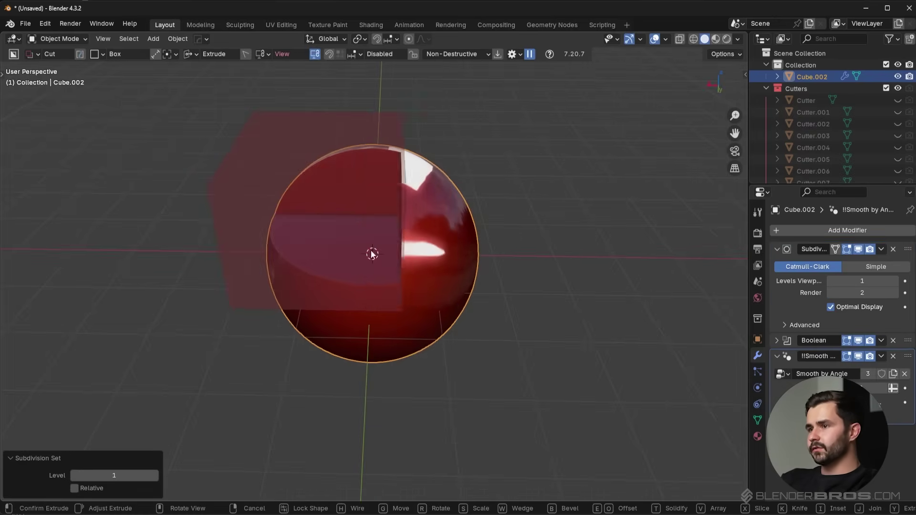
click(563, 260)
middle_drag(439, 247, 504, 237)
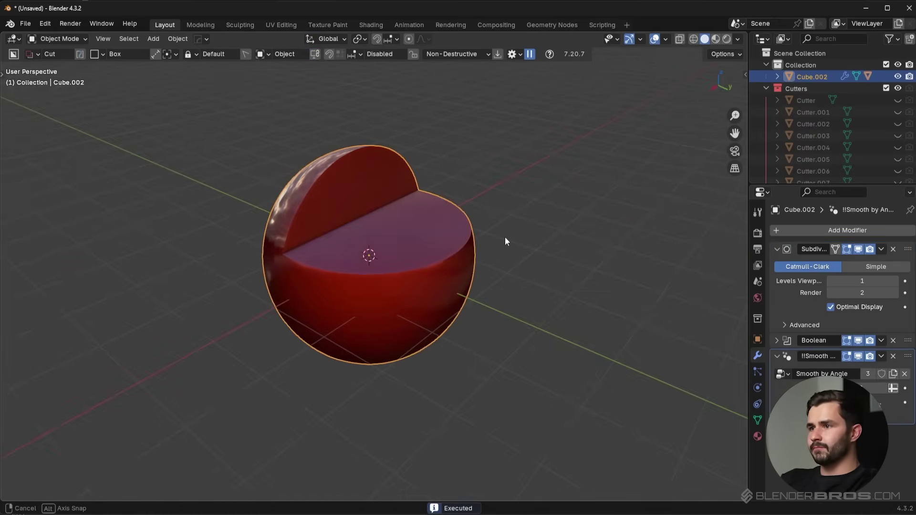
Cut a second box through the sphere's upper part on the negative Y side, leaving a thin upright slab
key(KP_3)
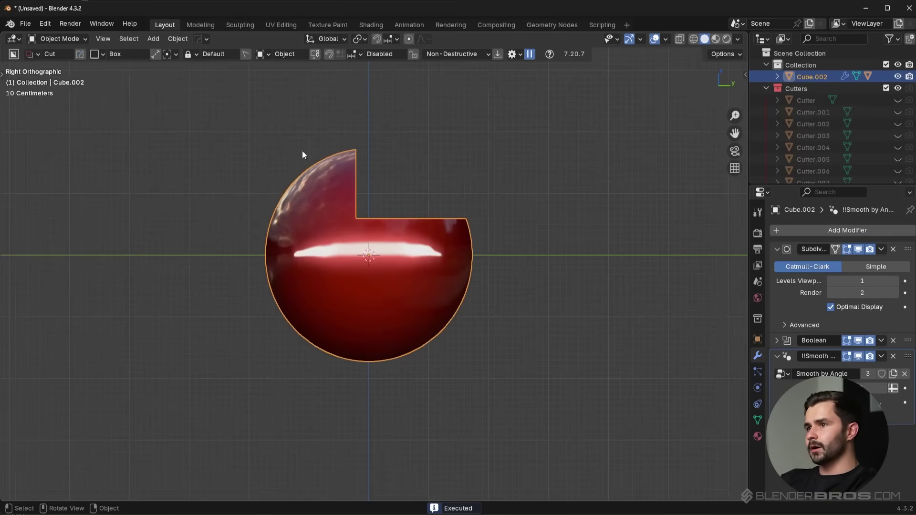
mouse_move(278, 126)
mouse_down()
mouse_move(314, 191)
mouse_move(333, 196)
mouse_up()
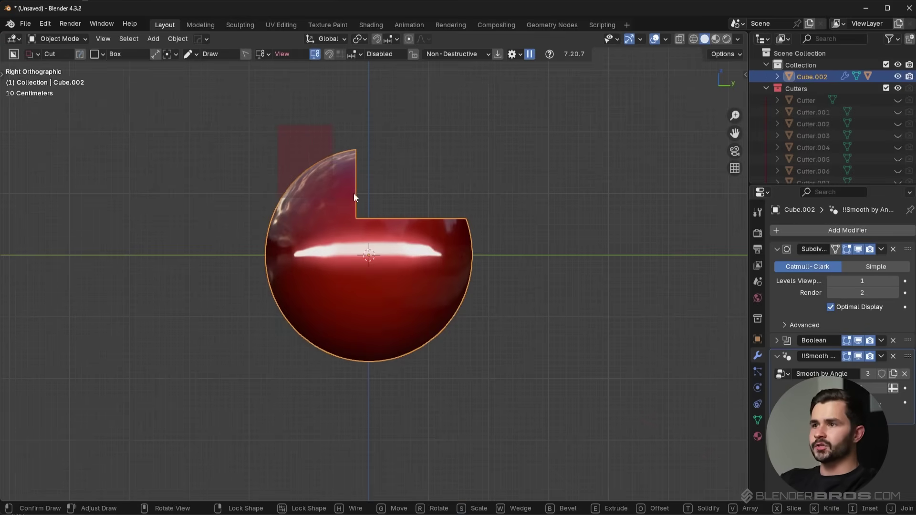
middle_drag(353, 193, 356, 210)
click(204, 116)
middle_drag(412, 157, 387, 194)
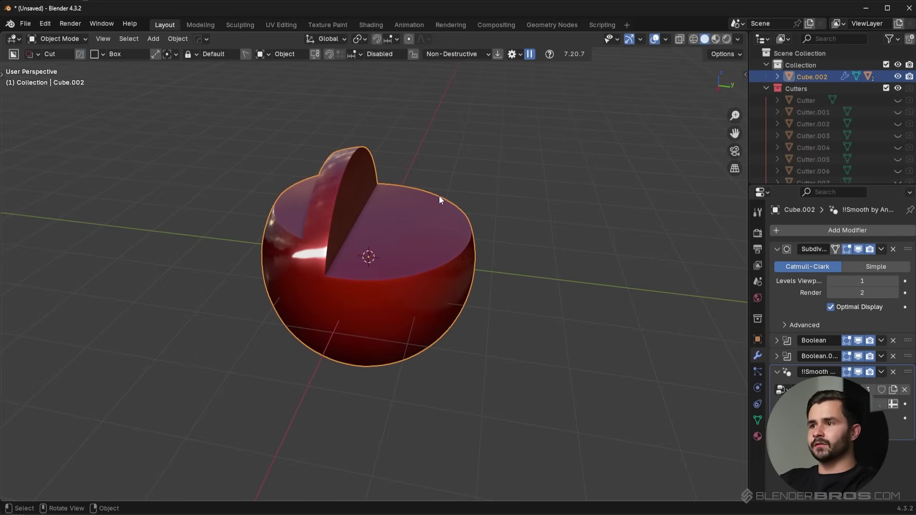
middle_drag(439, 195, 454, 231)
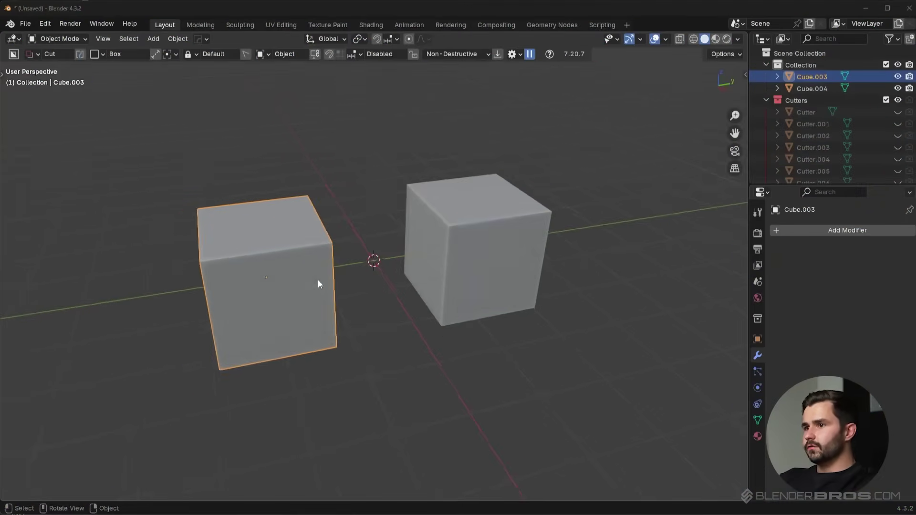
Examine the inner geometry of Cube.003 in Edit Mode using wireframe shading
scroll(306, 282, up, 3)
scroll(296, 286, down, 3)
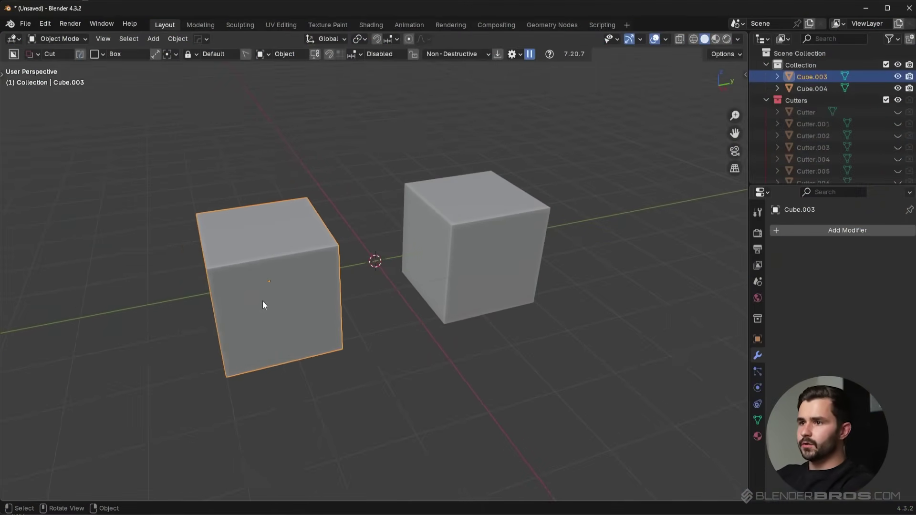
key(Tab)
click(430, 315)
shift+middle_drag(298, 281, 389, 290)
scroll(396, 299, up, 3)
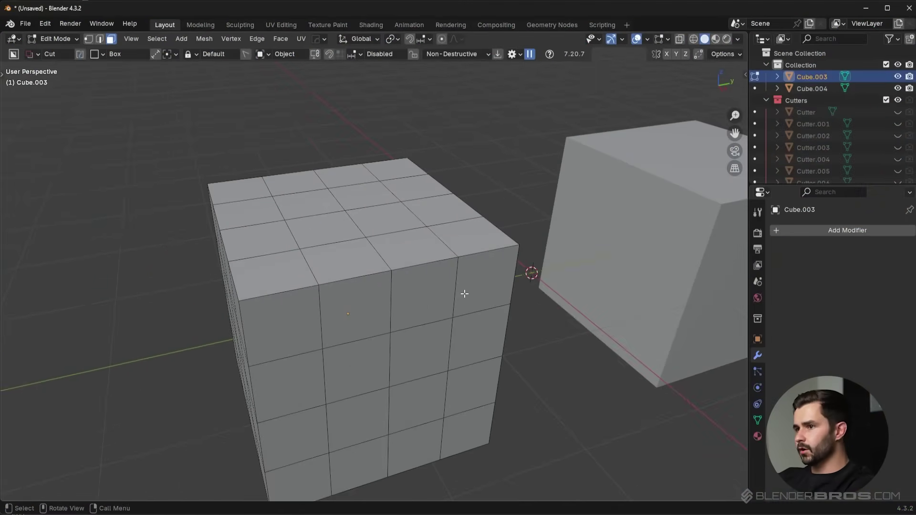
key(z)
click(449, 315)
middle_drag(309, 335, 462, 290)
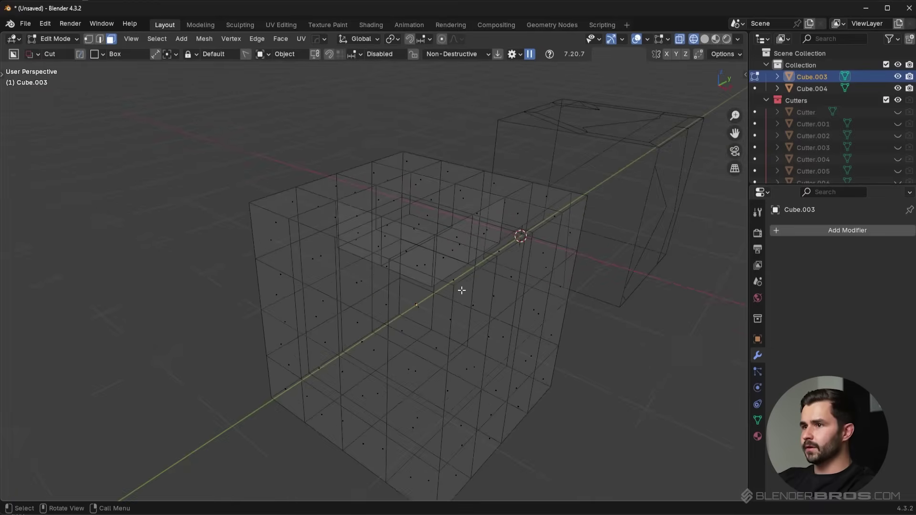
Select the non-manifold edges of Cube.003 from the 3D Print check results and return to solid shading
key(n)
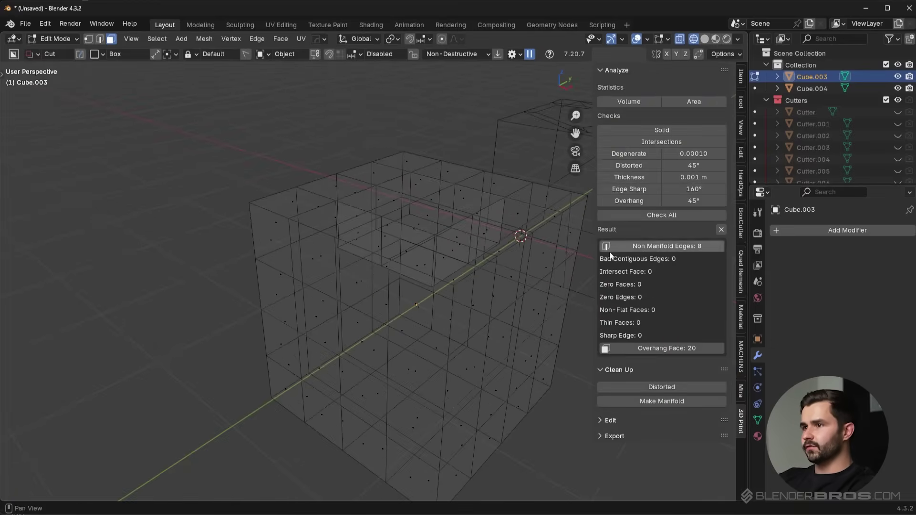
click(643, 245)
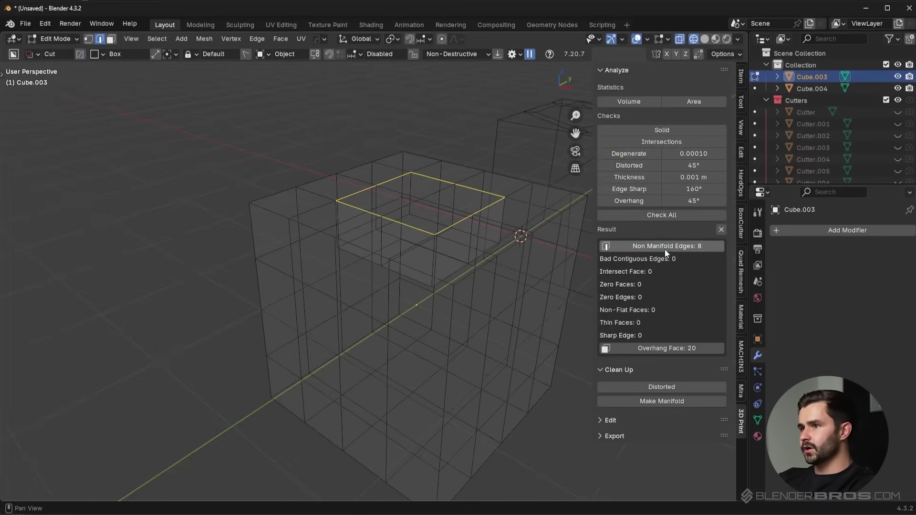
middle_drag(443, 268, 412, 276)
key(shift+z)
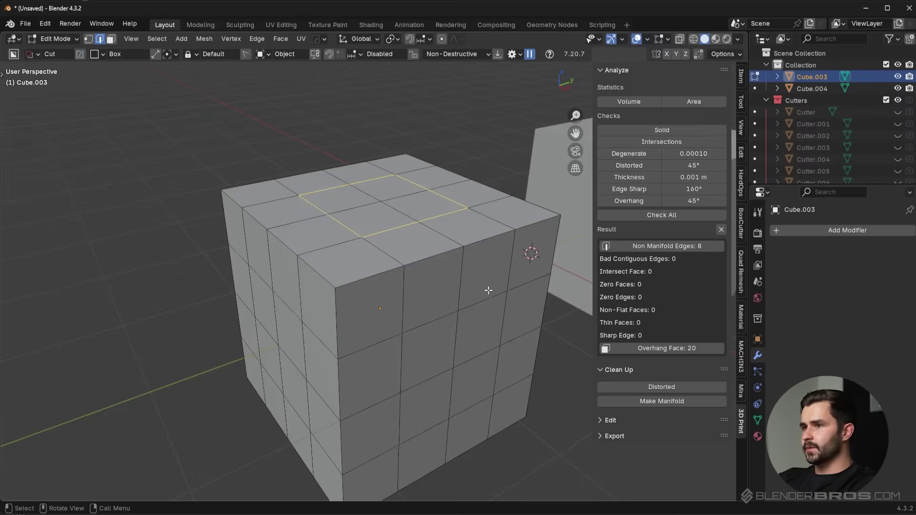
Add a level 3 Subdivision modifier to Cube.003 in Object Mode
middle_drag(339, 284, 452, 313)
key(Tab)
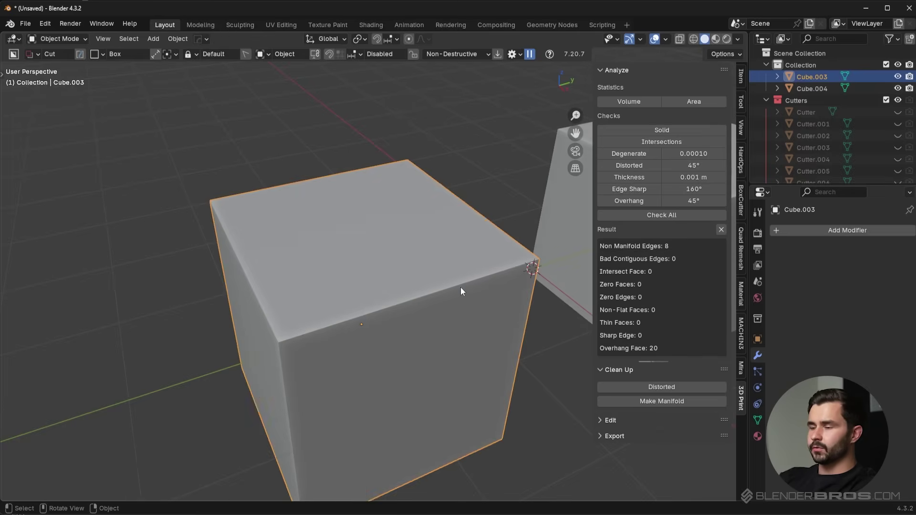
key(ctrl+3)
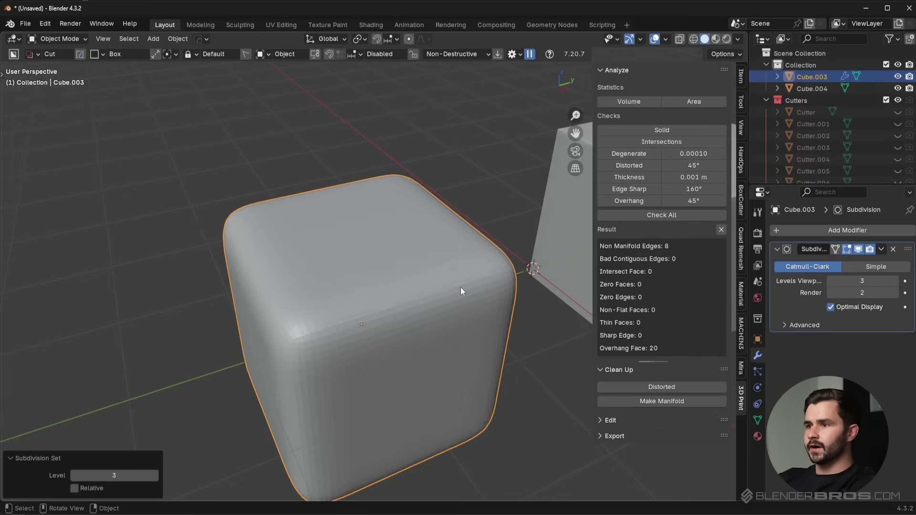
Try Subdivision level 1 on Cube.003 and undo the cube's subdivision
scroll(448, 308, down, 3)
scroll(449, 308, up, 6)
key(ctrl+1)
scroll(448, 308, down, 4)
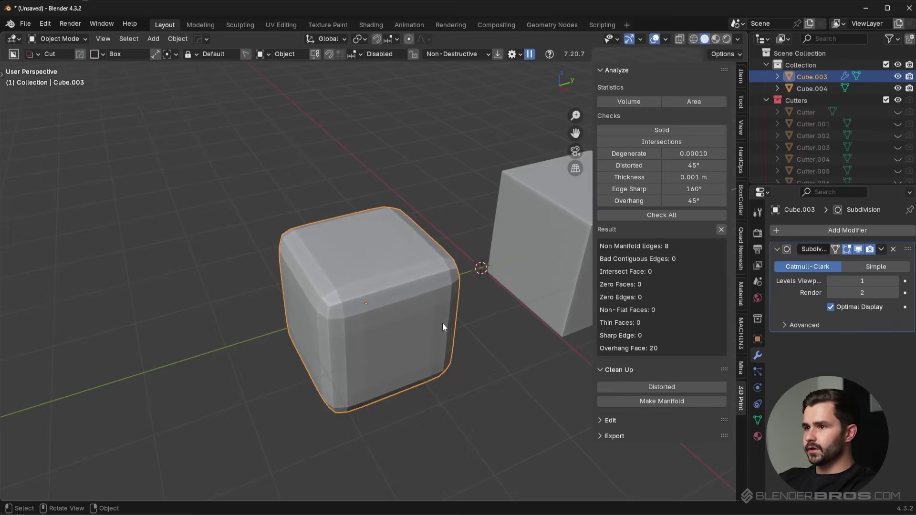
key(ctrl+z)
key(ctrl+z)
Try a box cut through the upper near corner of Cube.003, inspect it in Edit Mode, and undo it
key(ctrl+d)
drag(381, 336, 290, 220)
click(281, 213)
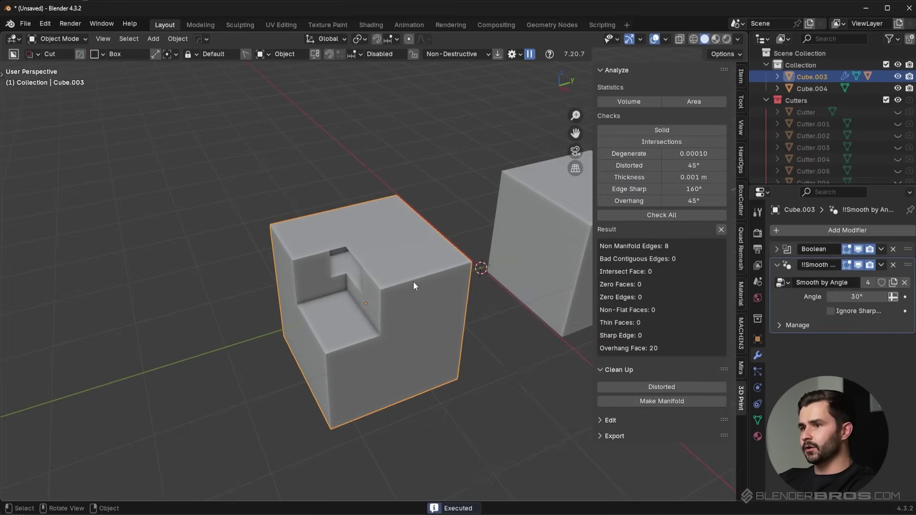
key(Tab)
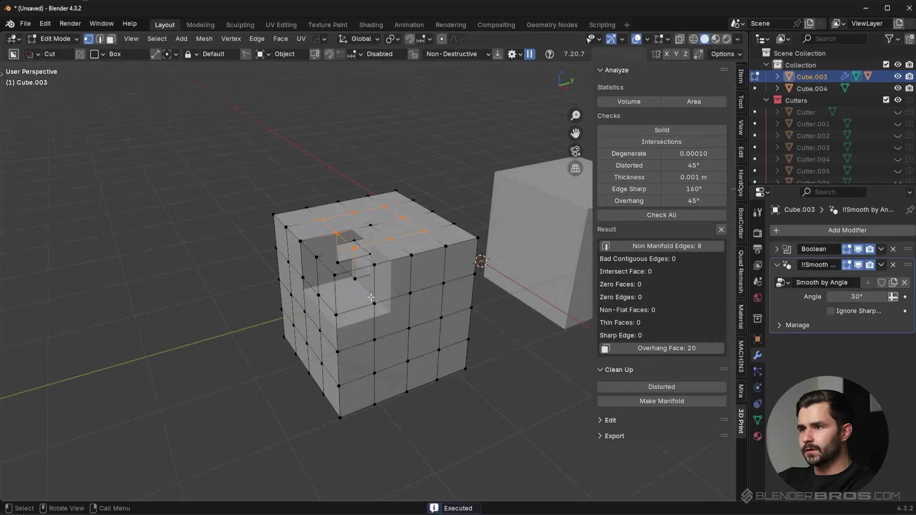
key(Tab)
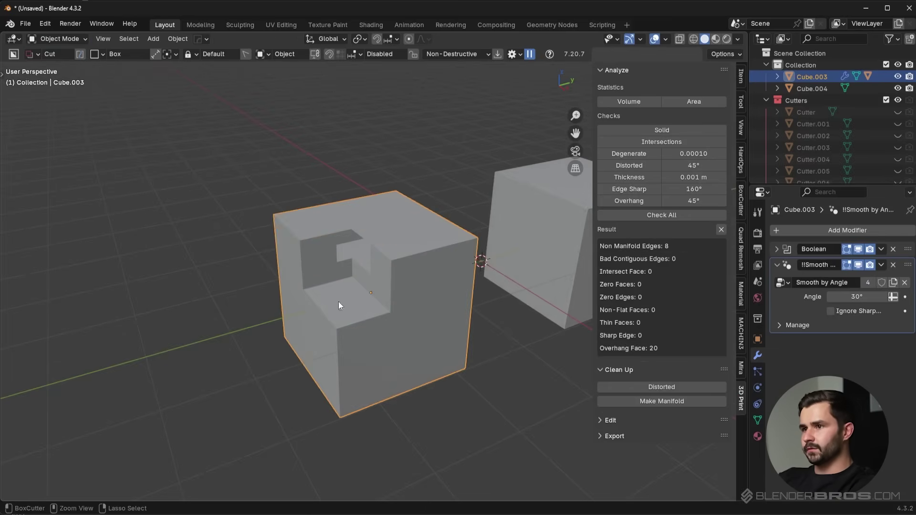
key(ctrl+z)
Hide the sidebar and examine the irregular face layout of Cube.004 in Edit Mode
shift+middle_drag(466, 274, 388, 307)
middle_drag(480, 300, 459, 213)
click(458, 264)
key(n)
key(Tab)
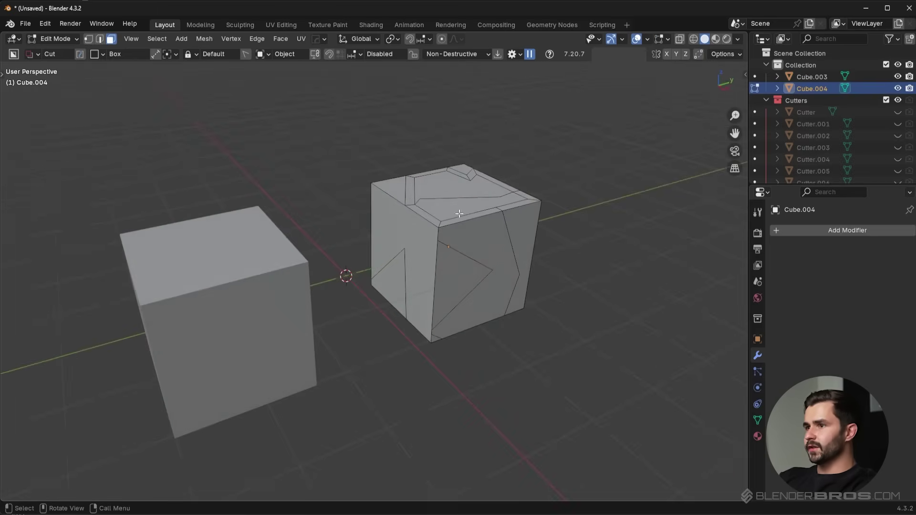
middle_drag(517, 299, 323, 368)
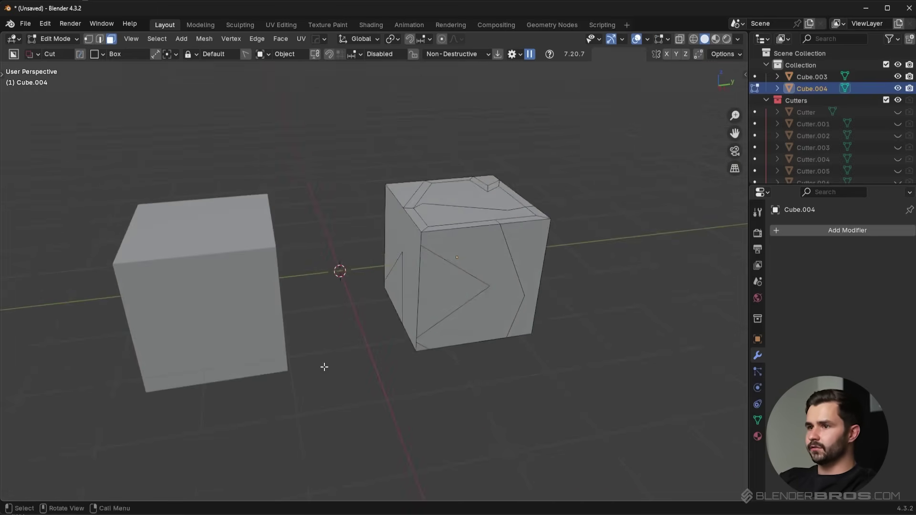
Try level 2 Subdivision modifiers on Cube.004 and Cube.003, undoing the one on Cube.003
key(Tab)
key(ctrl+1)
key(ctrl+2)
click(205, 277)
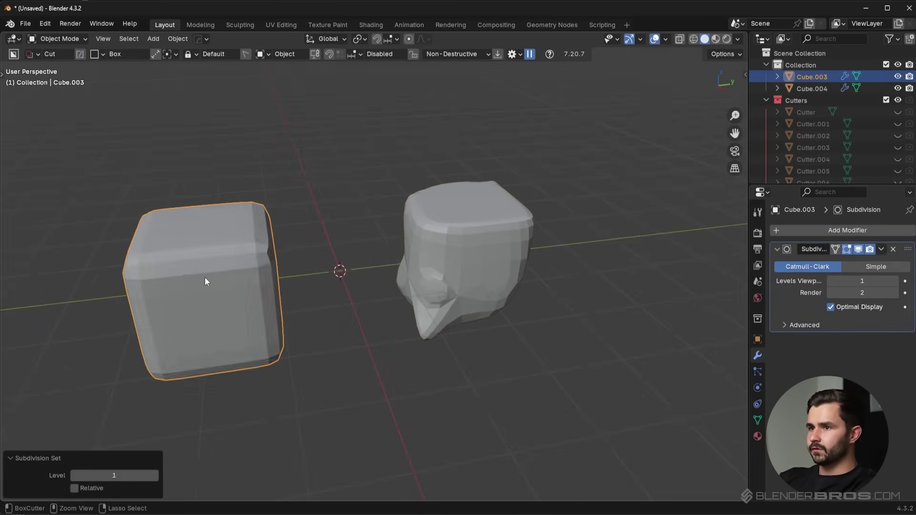
key(ctrl+2)
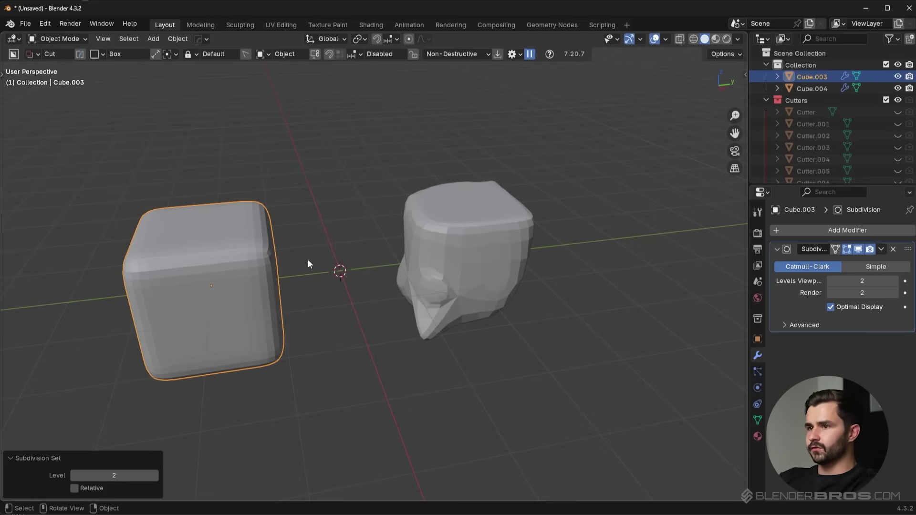
key(ctrl+z)
Compare the grid topology of Cube.003 with the subdivided Cube.004 and its mesh cage in Edit Mode
key(Tab)
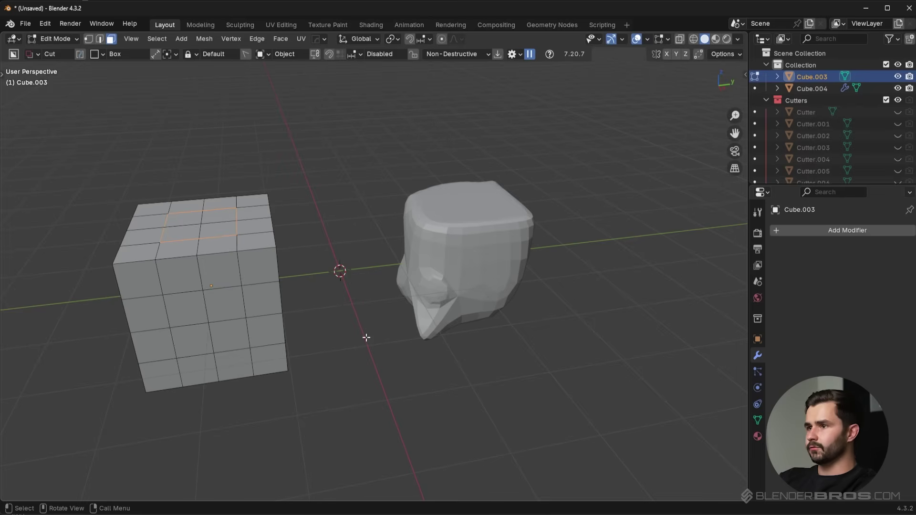
key(Tab)
click(473, 219)
key(Tab)
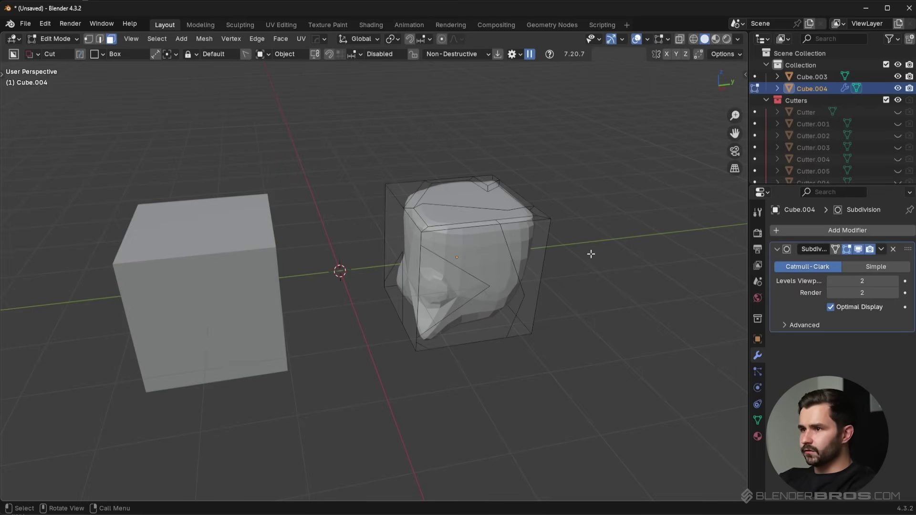
middle_drag(591, 254, 447, 278)
middle_drag(468, 330, 616, 299)
key(Tab)
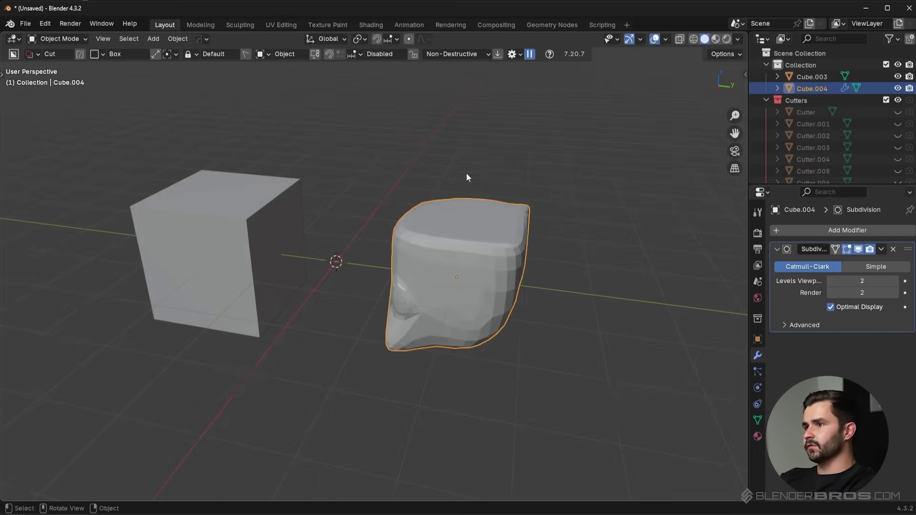
middle_drag(467, 178, 544, 307)
Undo the subdivision on Cube.004 and return to Object Mode with that cube selected
key(Tab)
key(ctrl+z)
key(ctrl+z)
key(ctrl+z)
key(ctrl+z)
key(ctrl+z)
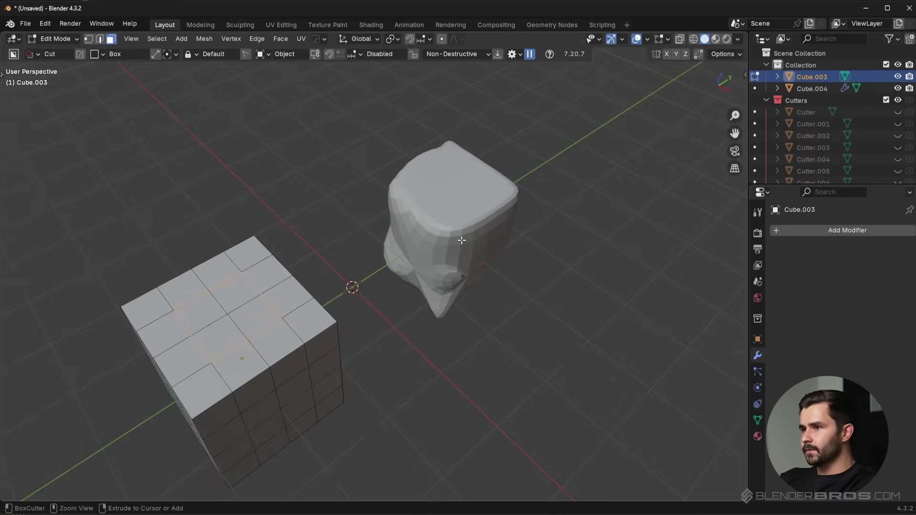
key(ctrl+z)
key(ctrl+d)
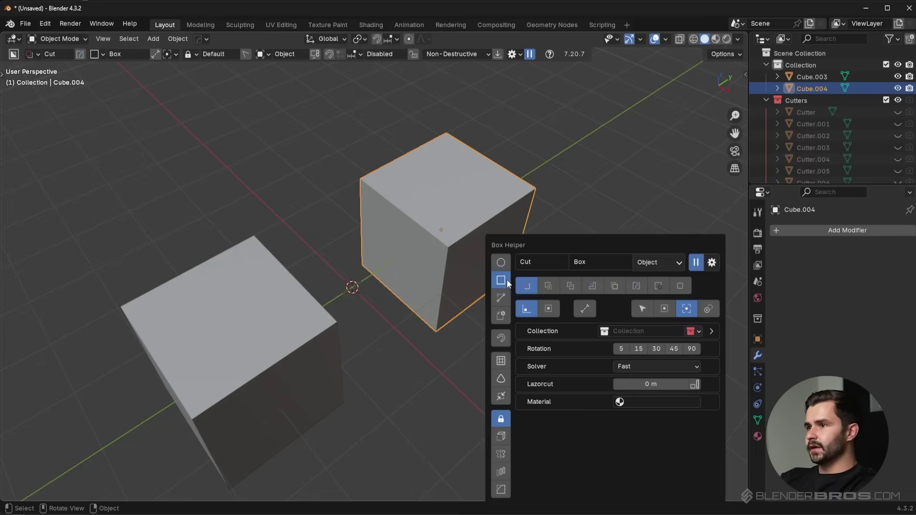
middle_drag(443, 294, 496, 280)
drag(496, 280, 424, 195)
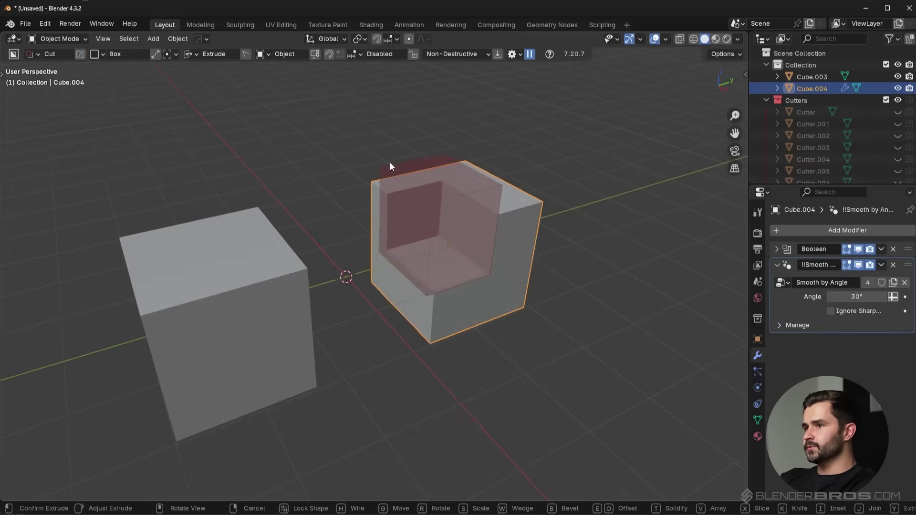
right_click(390, 162)
Run all 3D Print checks on Cube.004 and cut two overlapping boxes into its near side, starting at the upper corner
key(n)
click(692, 214)
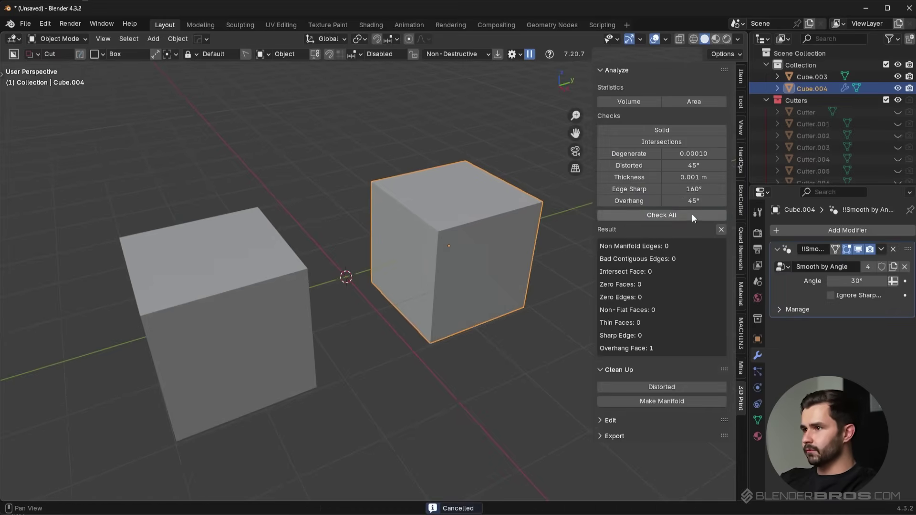
drag(466, 246, 420, 190)
click(382, 190)
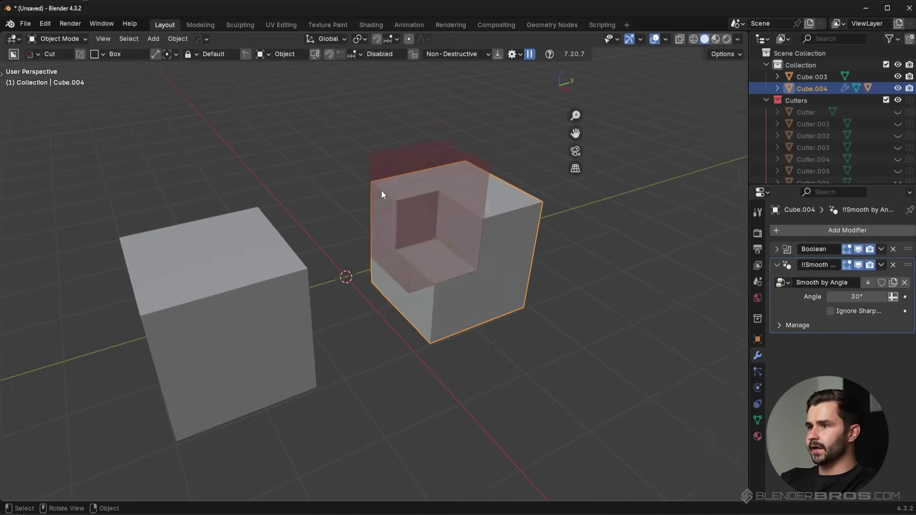
mouse_move(406, 297)
mouse_down()
mouse_move(466, 224)
mouse_move(541, 201)
mouse_up()
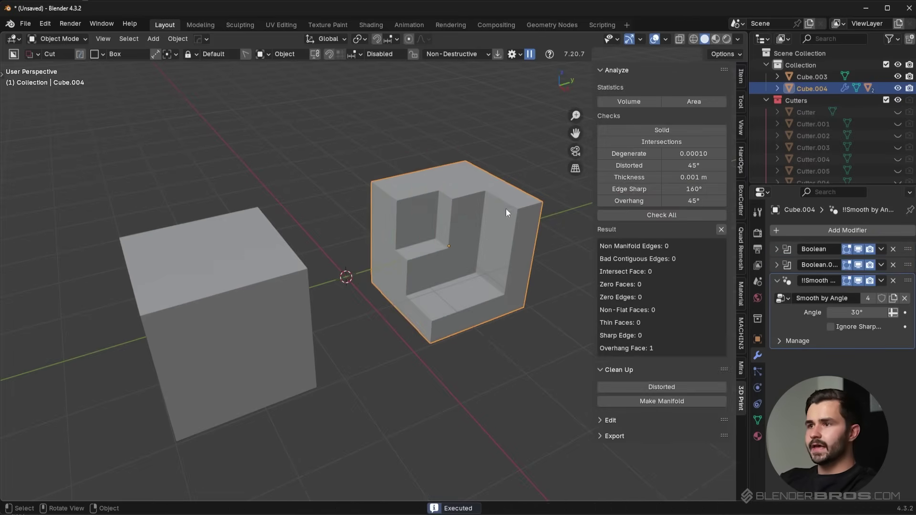